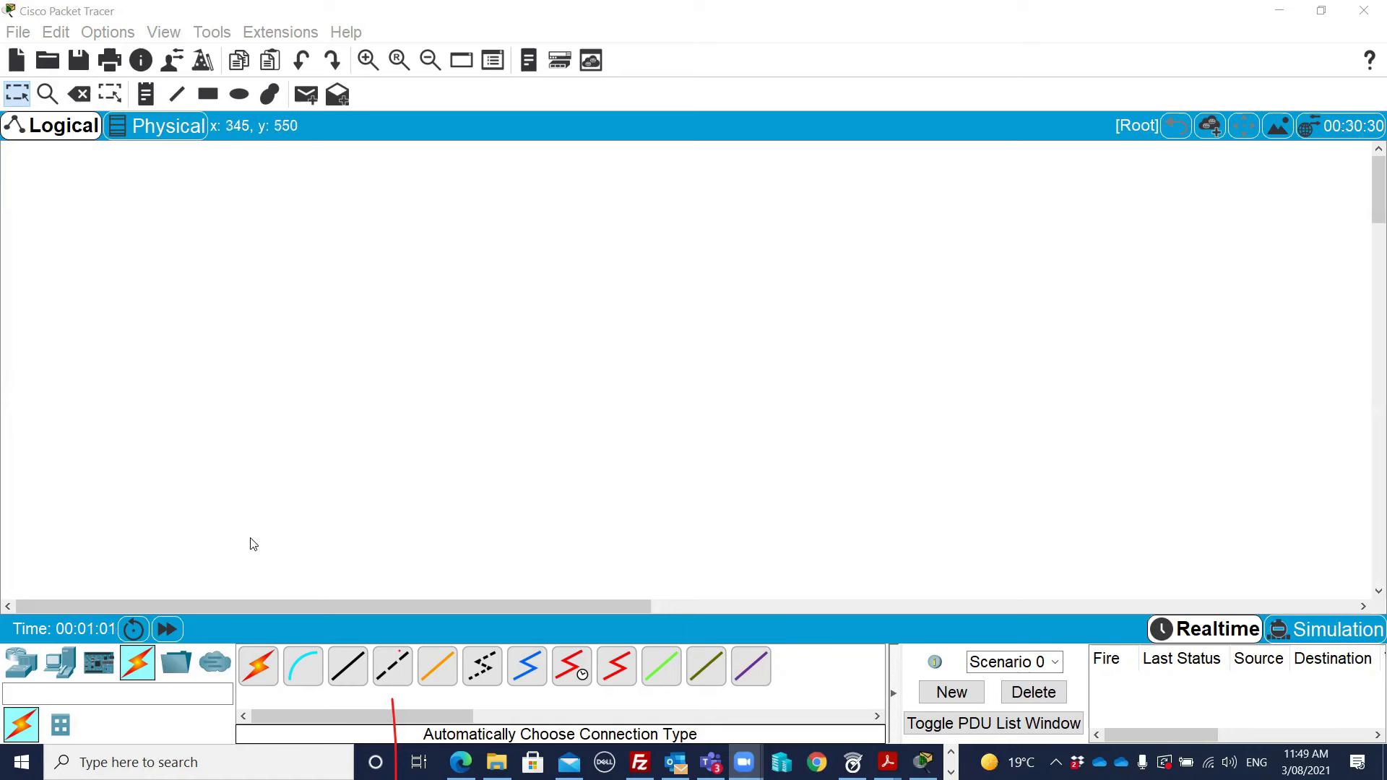
Step: Browse the available routers, switches, hubs, wireless devices, security appliances, end devices and connection types
left_click(22, 664)
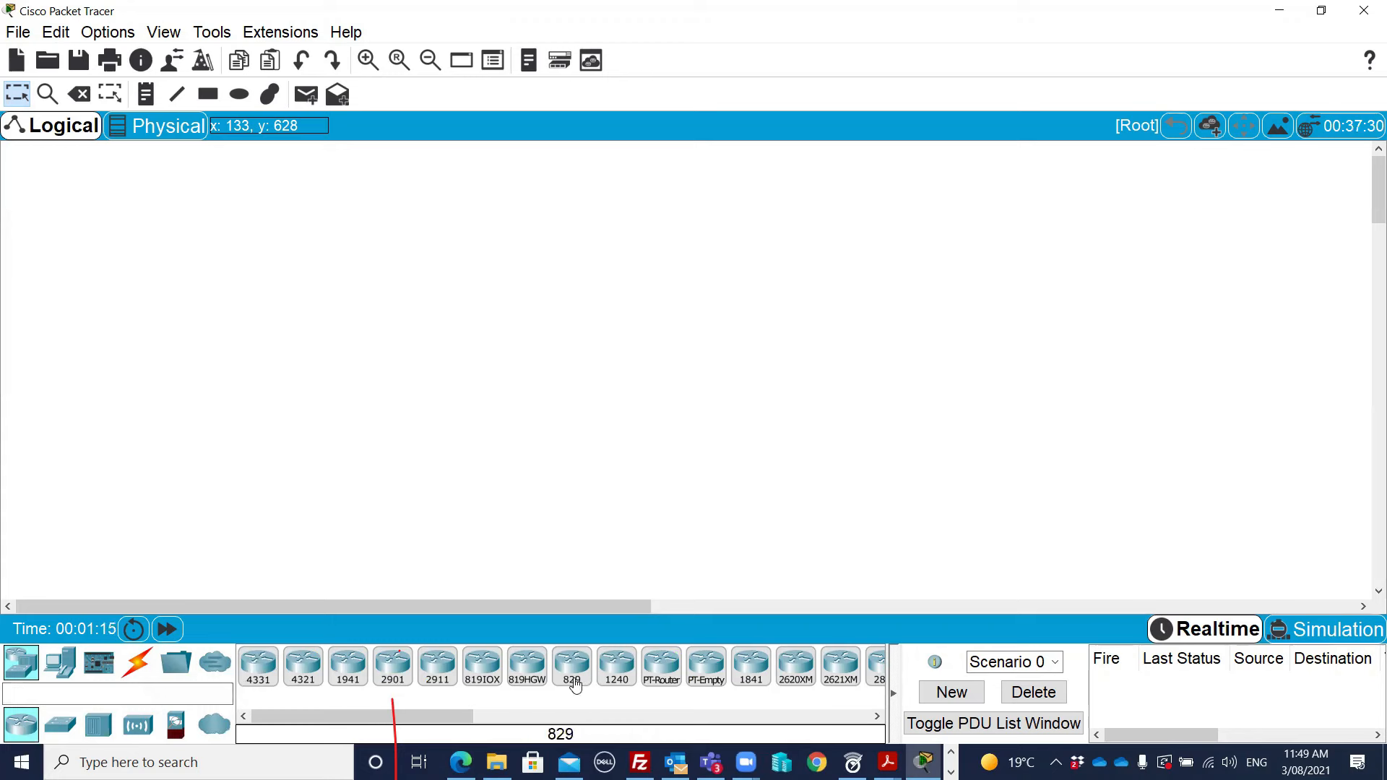
left_click(60, 725)
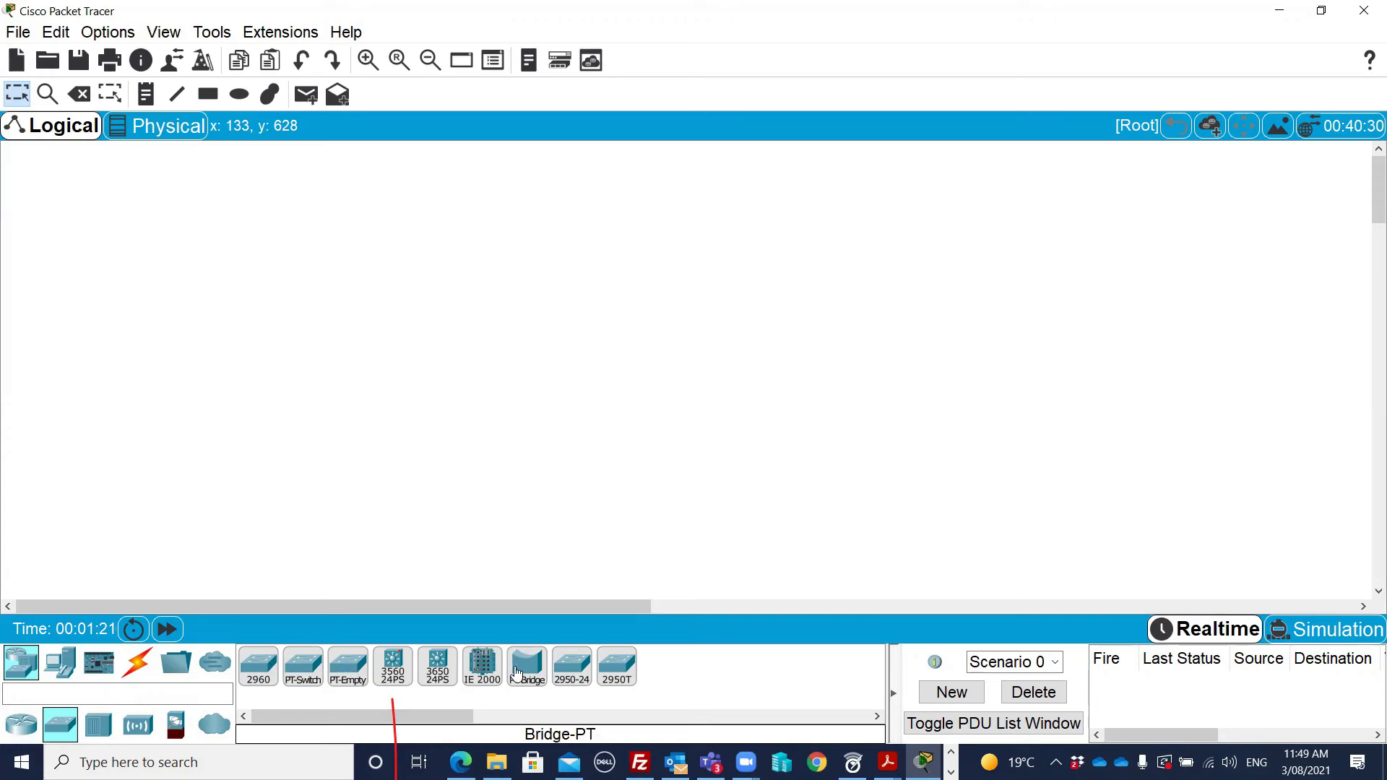
left_click(100, 726)
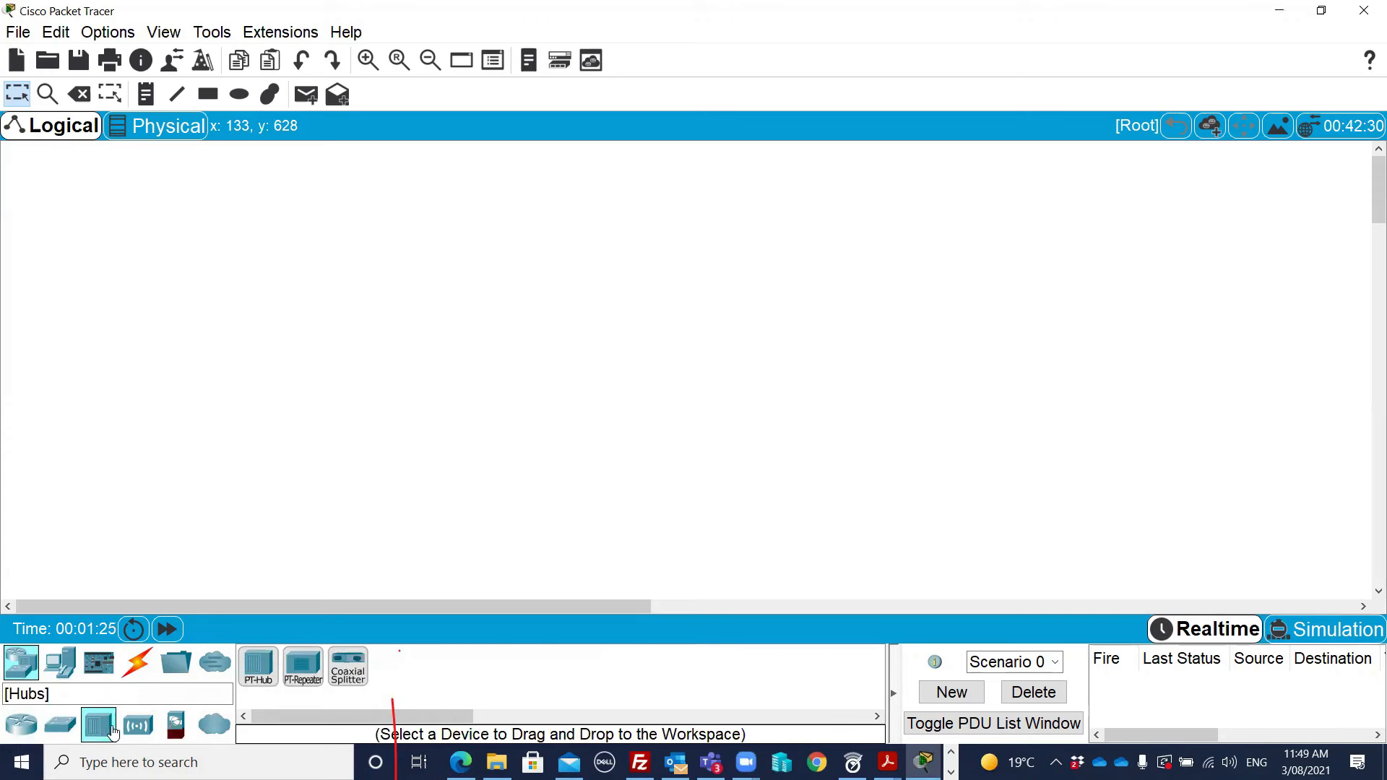
left_click(138, 726)
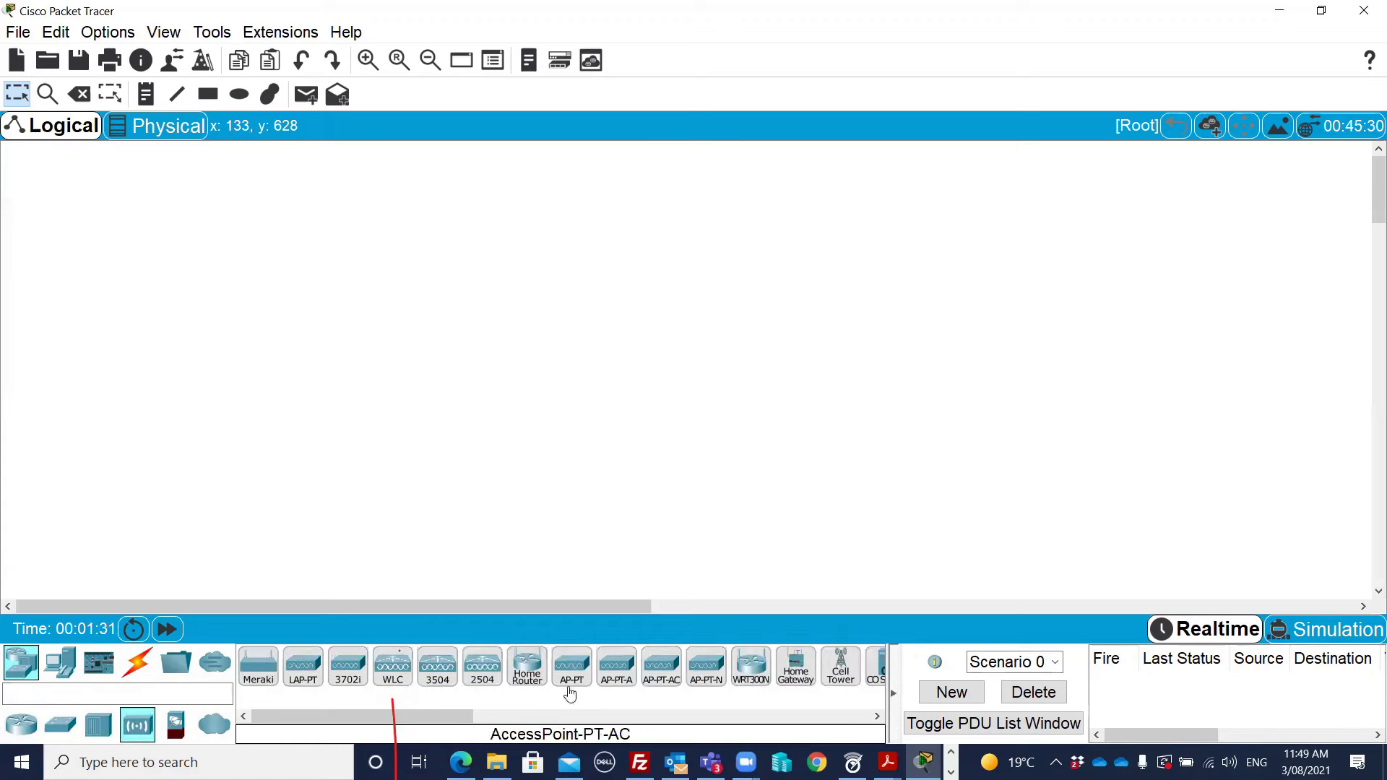
left_click(175, 727)
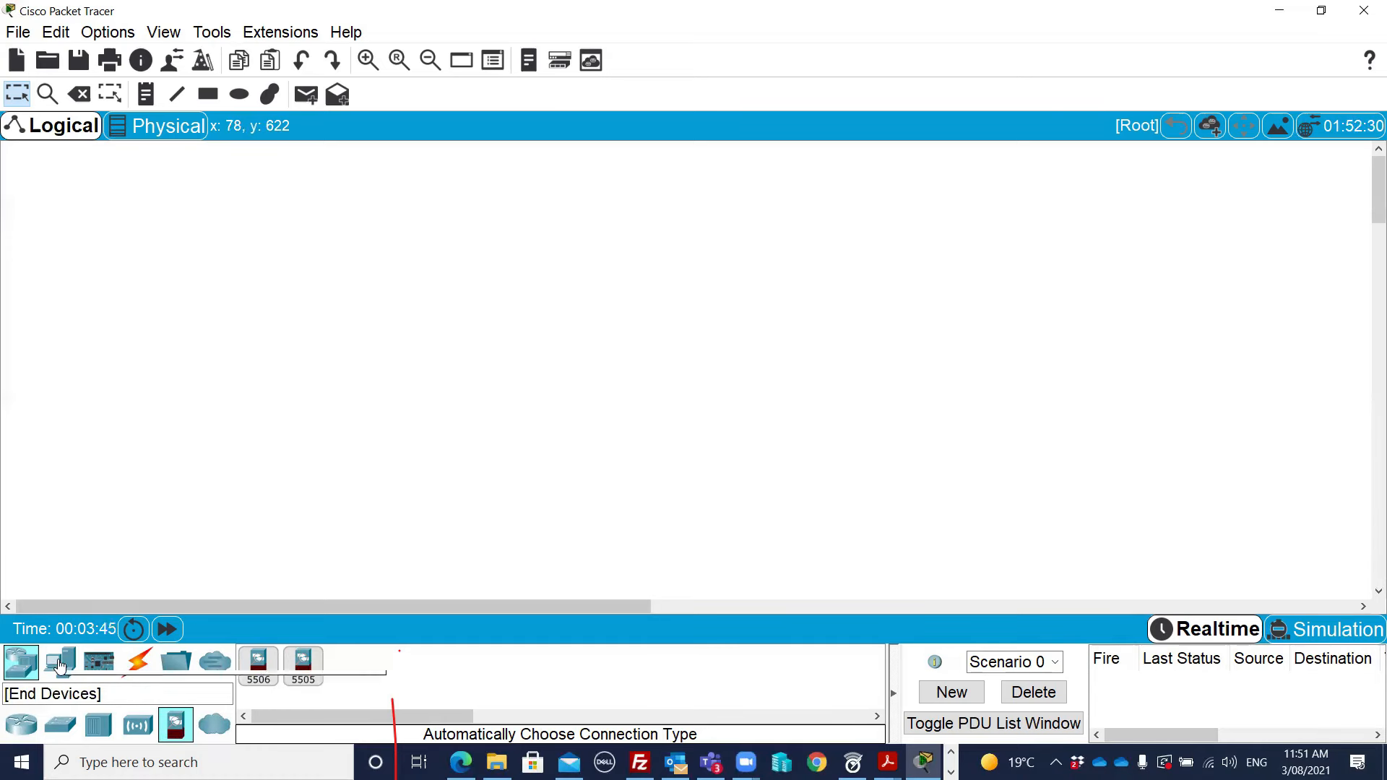
left_click(60, 666)
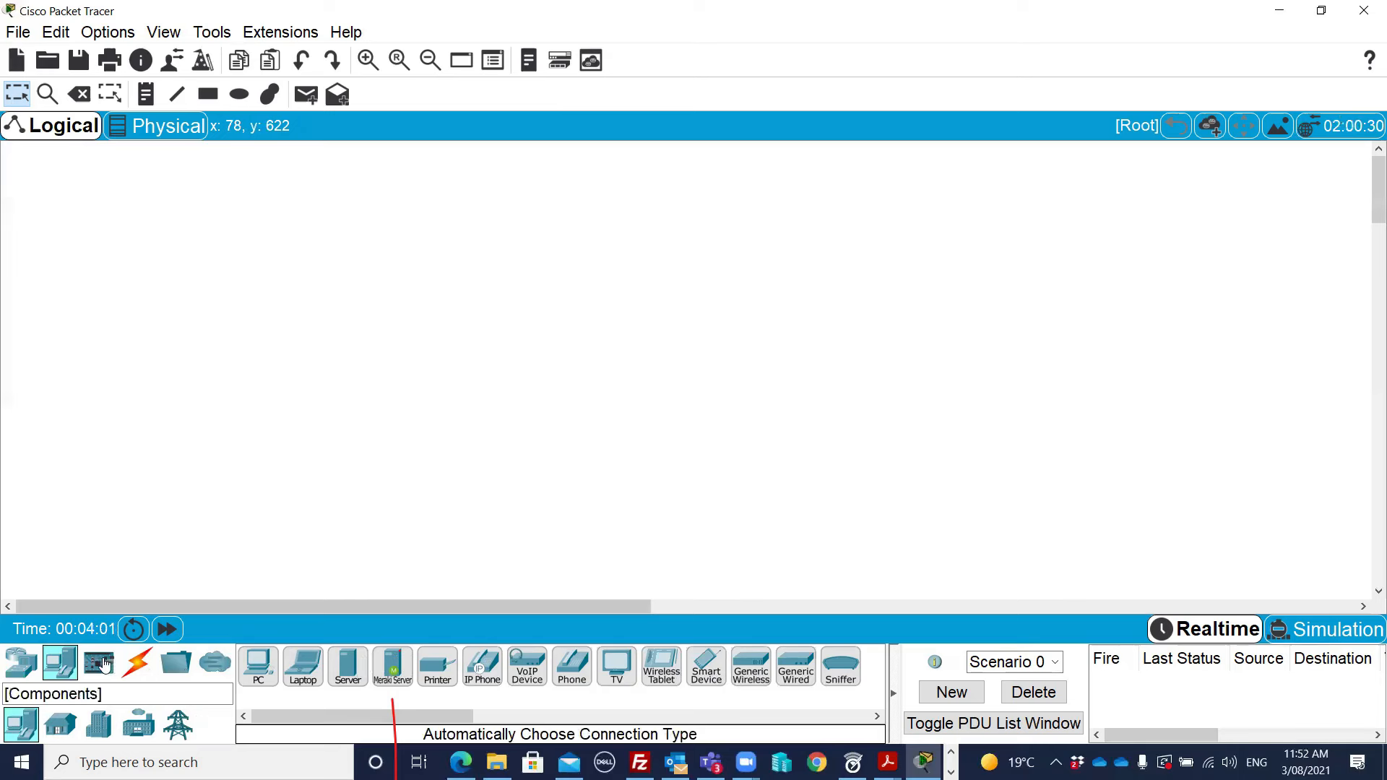
left_click(137, 663)
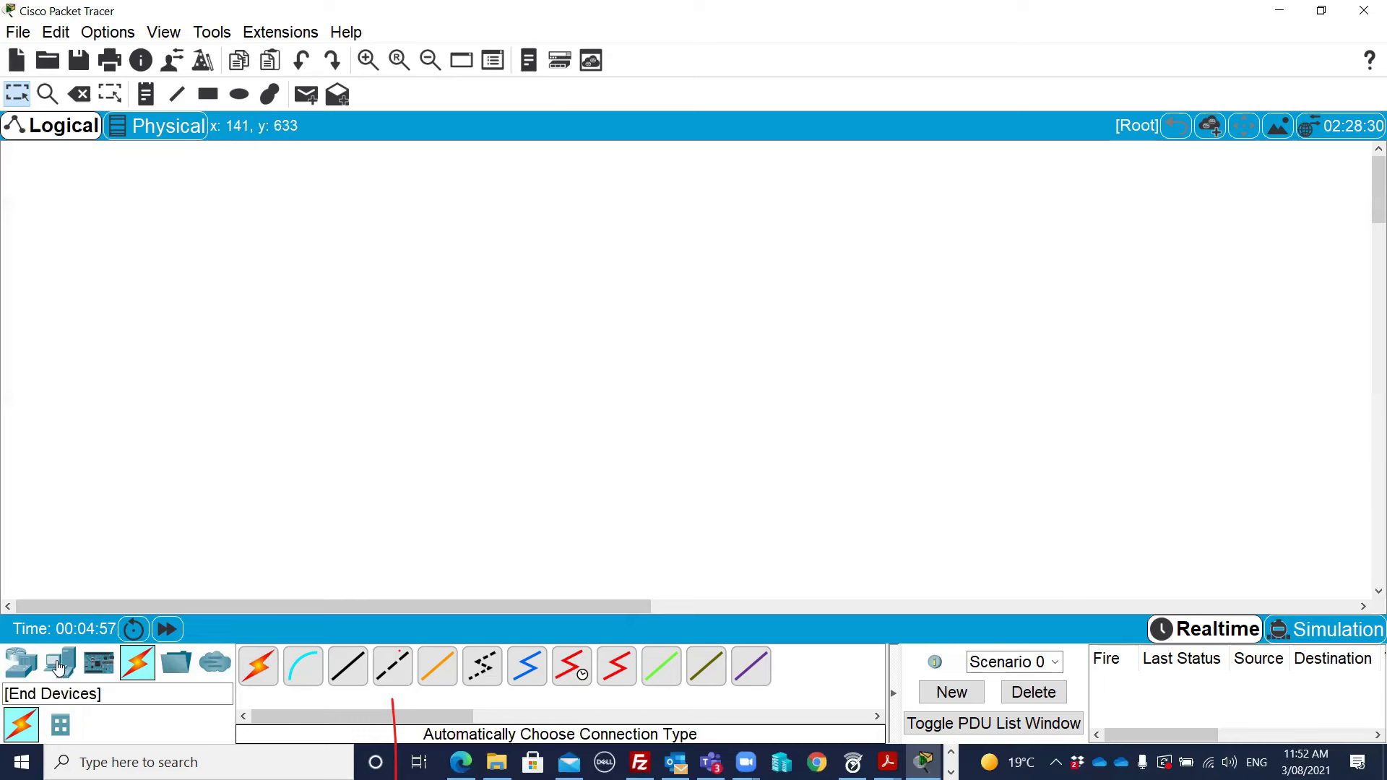
Step: Place a 2960 switch in the logical workspace with two PCs side by side below it
left_click(17, 663)
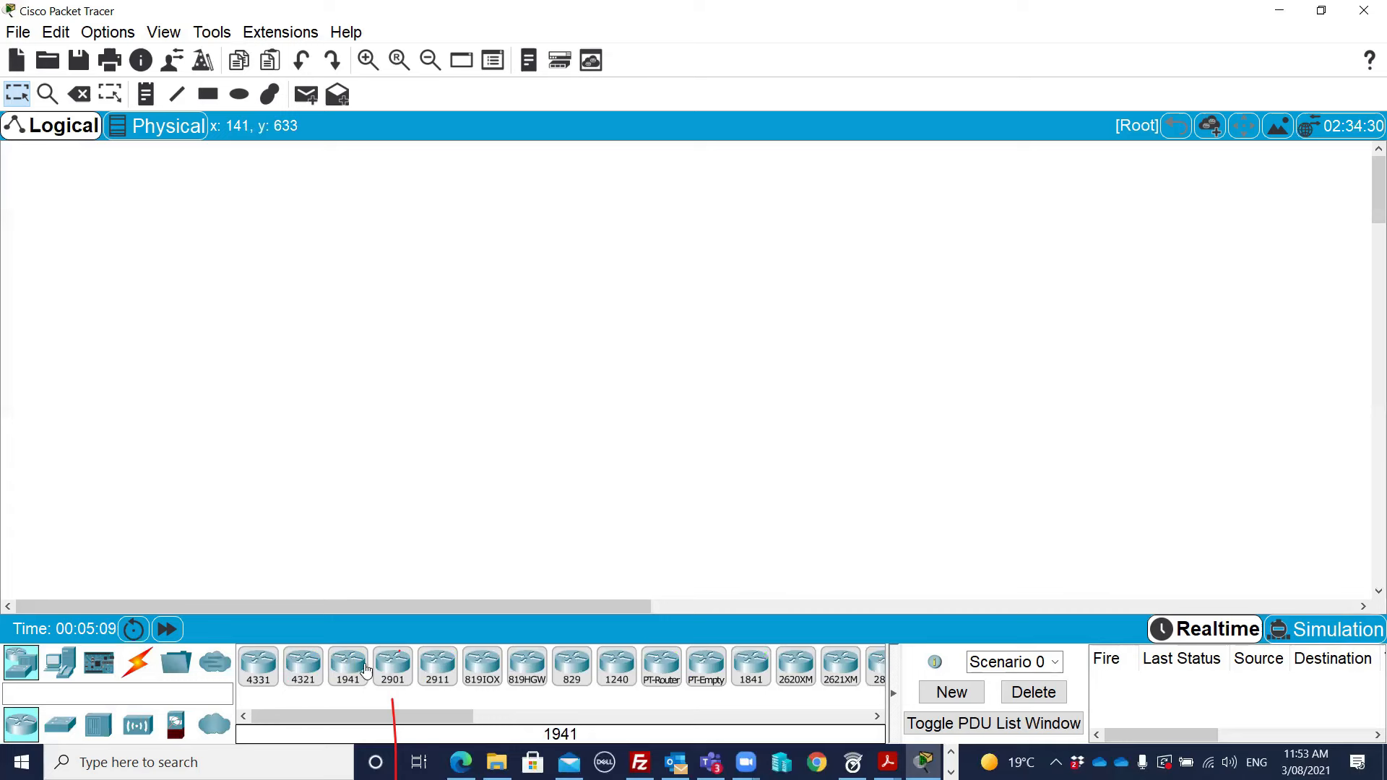
left_click(62, 727)
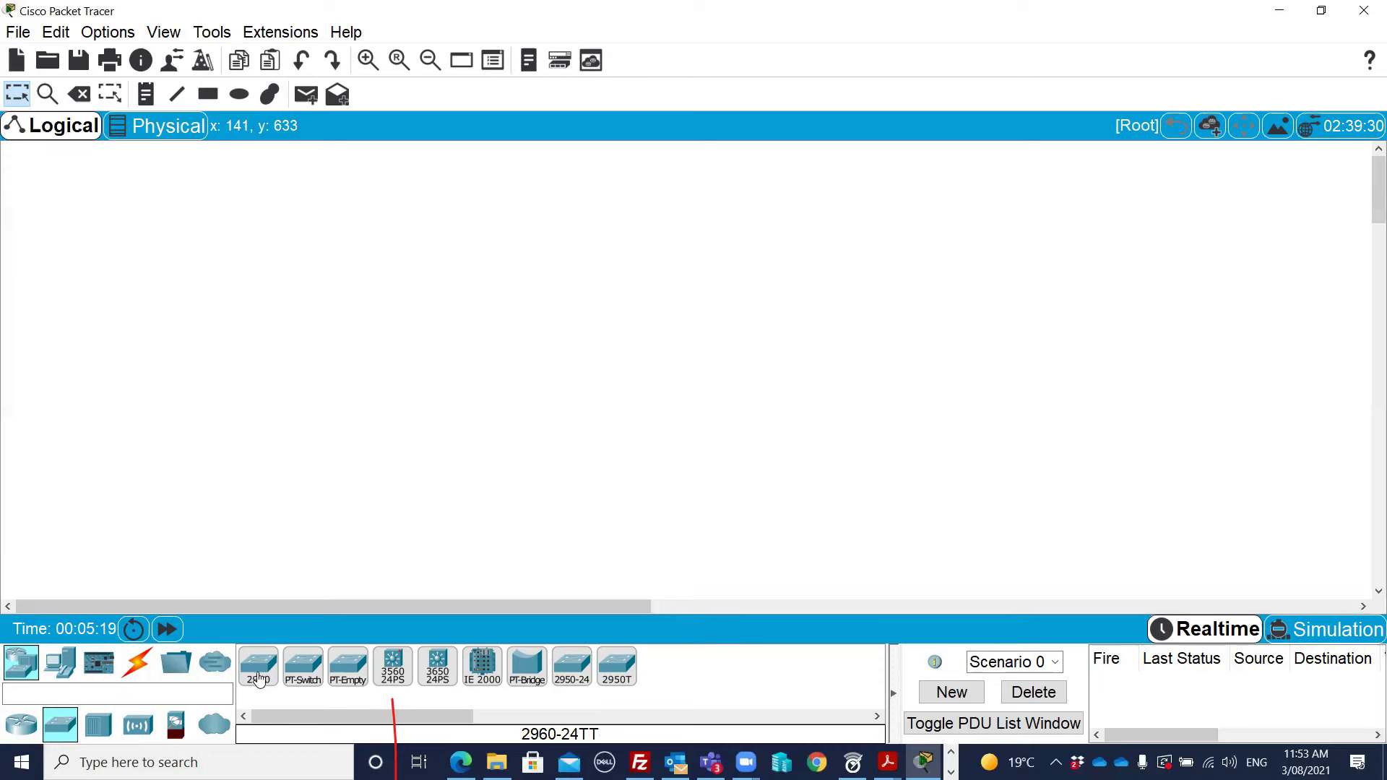
left_click_drag(258, 666, 308, 356)
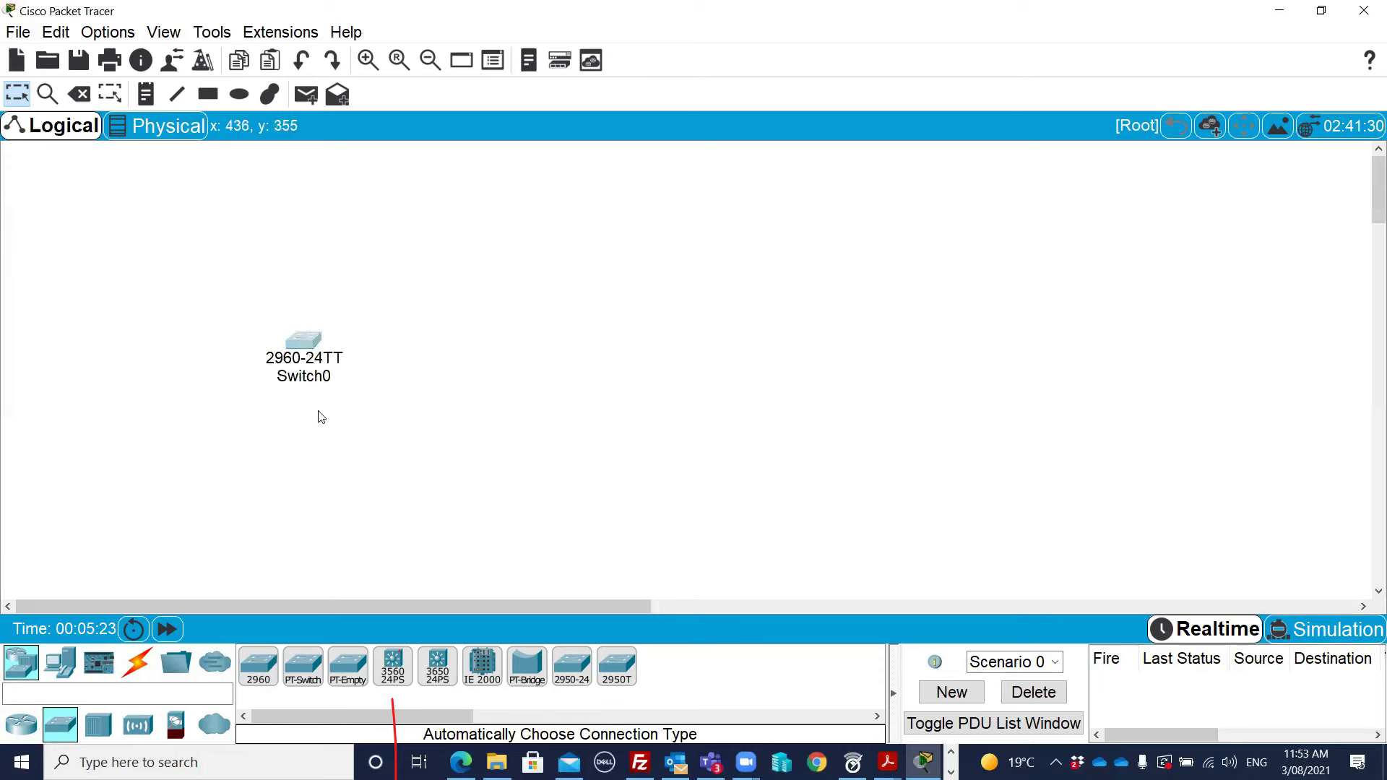
left_click(61, 674)
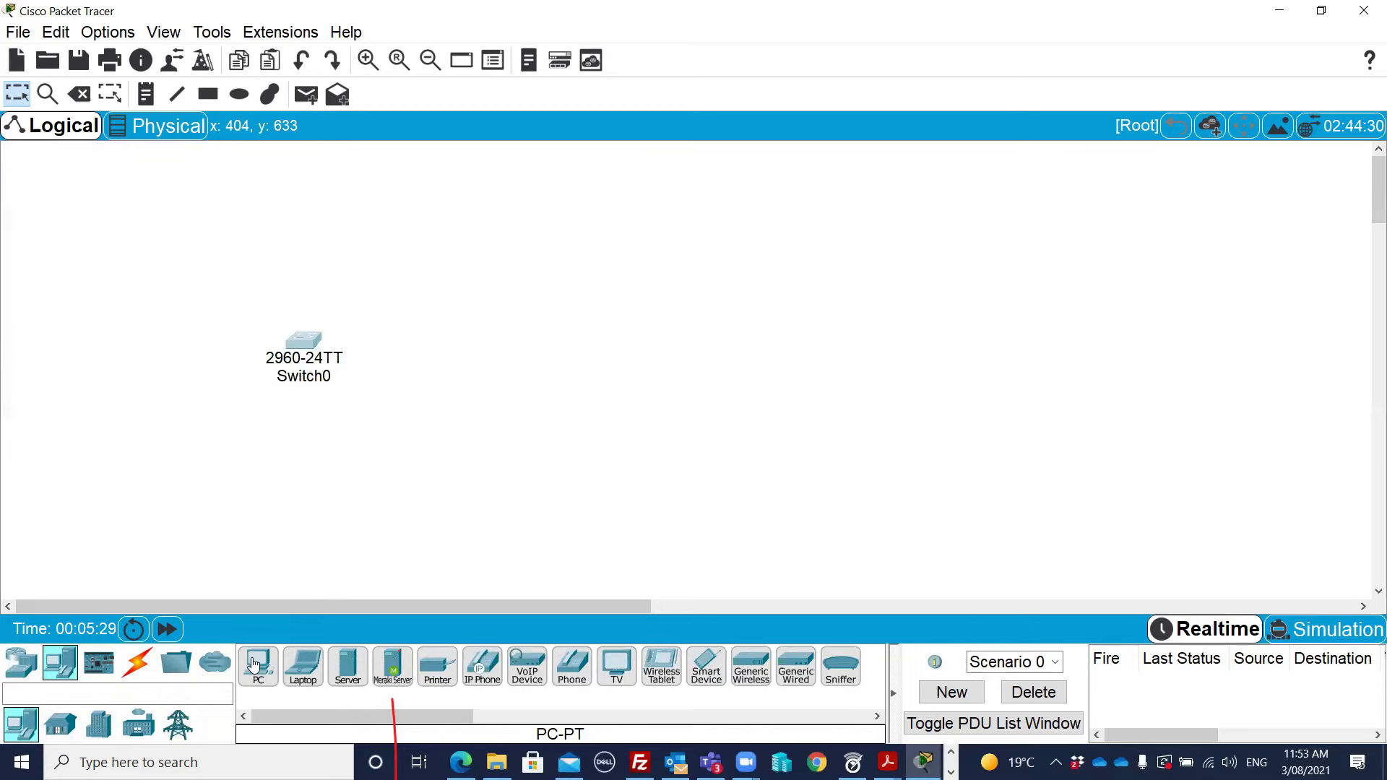
left_click_drag(255, 672, 213, 485)
left_click_drag(258, 668, 396, 481)
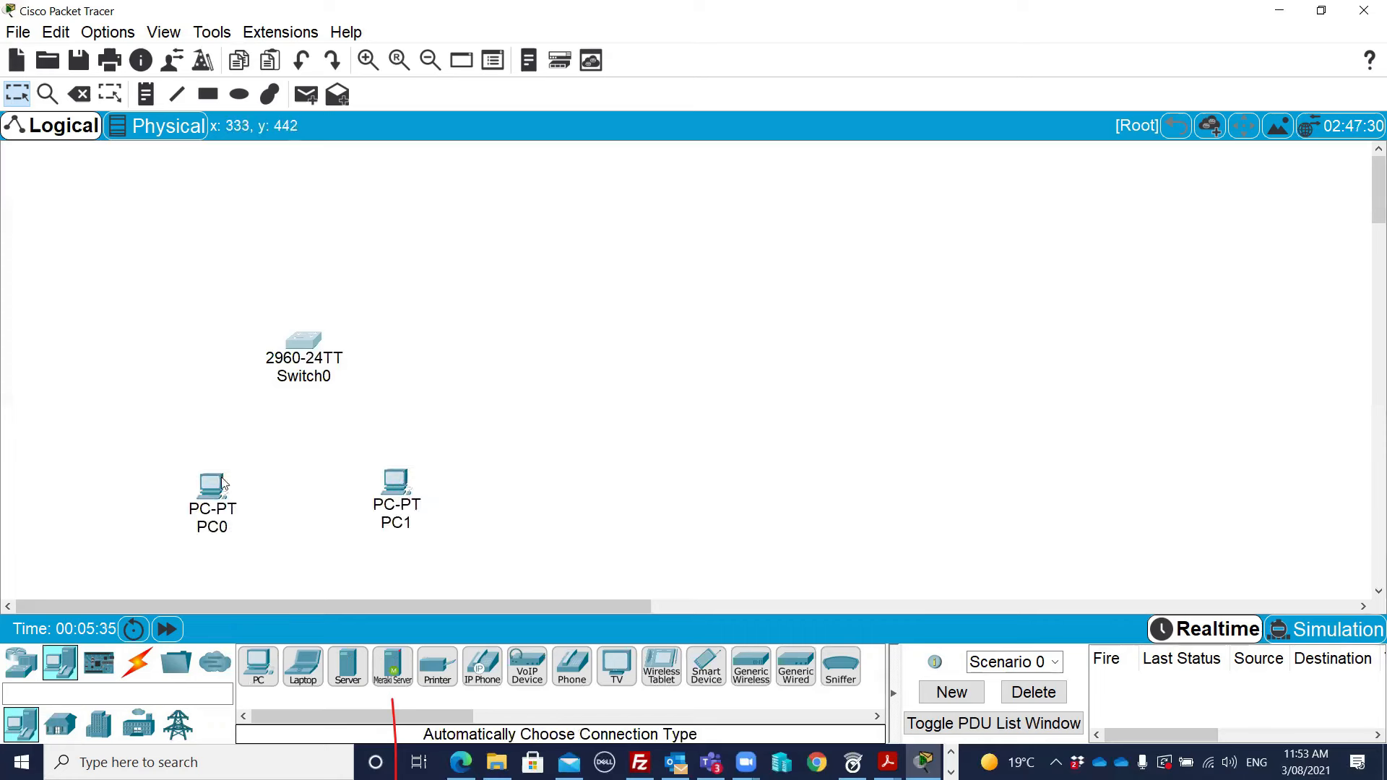
Step: Spread the two PCs farther apart and move the switch slightly up between them
left_click_drag(210, 485, 192, 481)
left_click_drag(391, 484, 409, 482)
left_click_drag(318, 343, 324, 332)
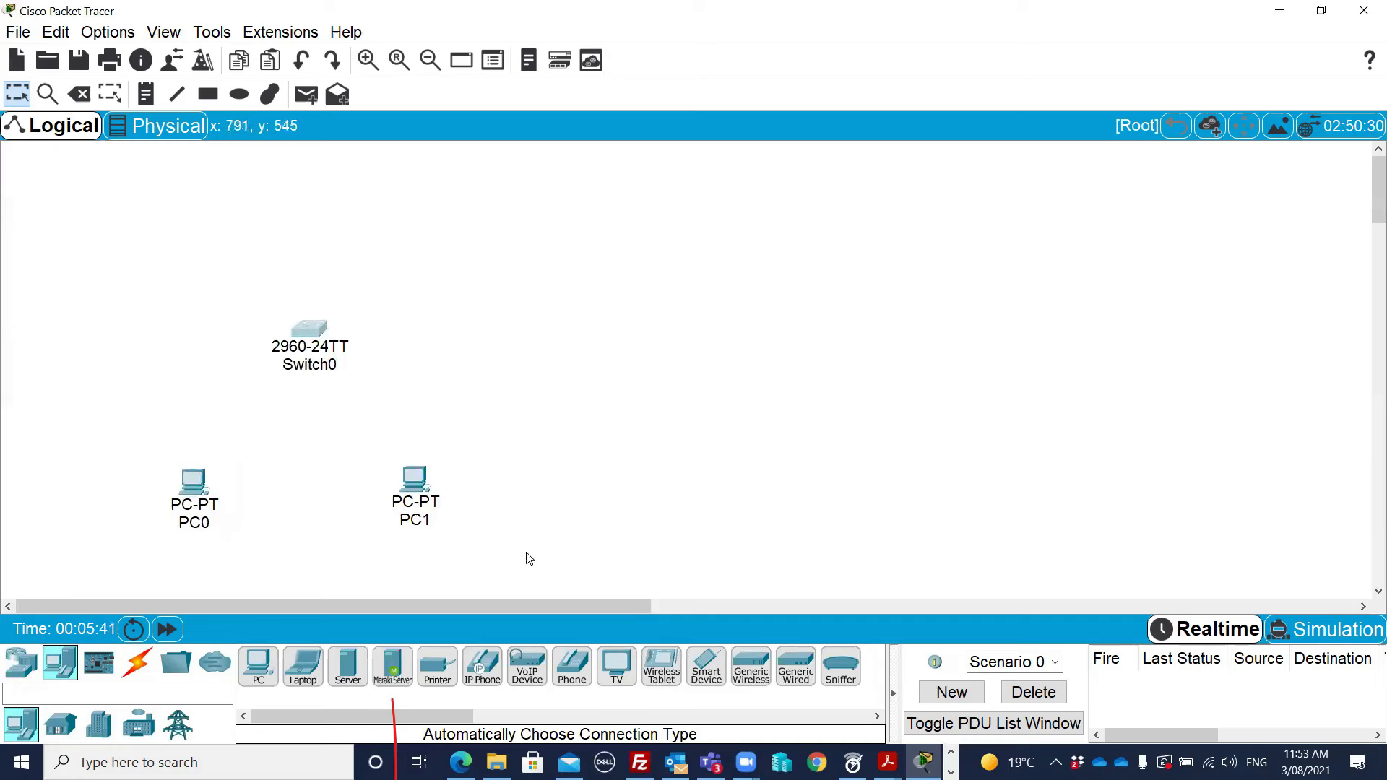
Step: Connect PC0 to Switch0 with an automatically chosen connection type
left_click(141, 668)
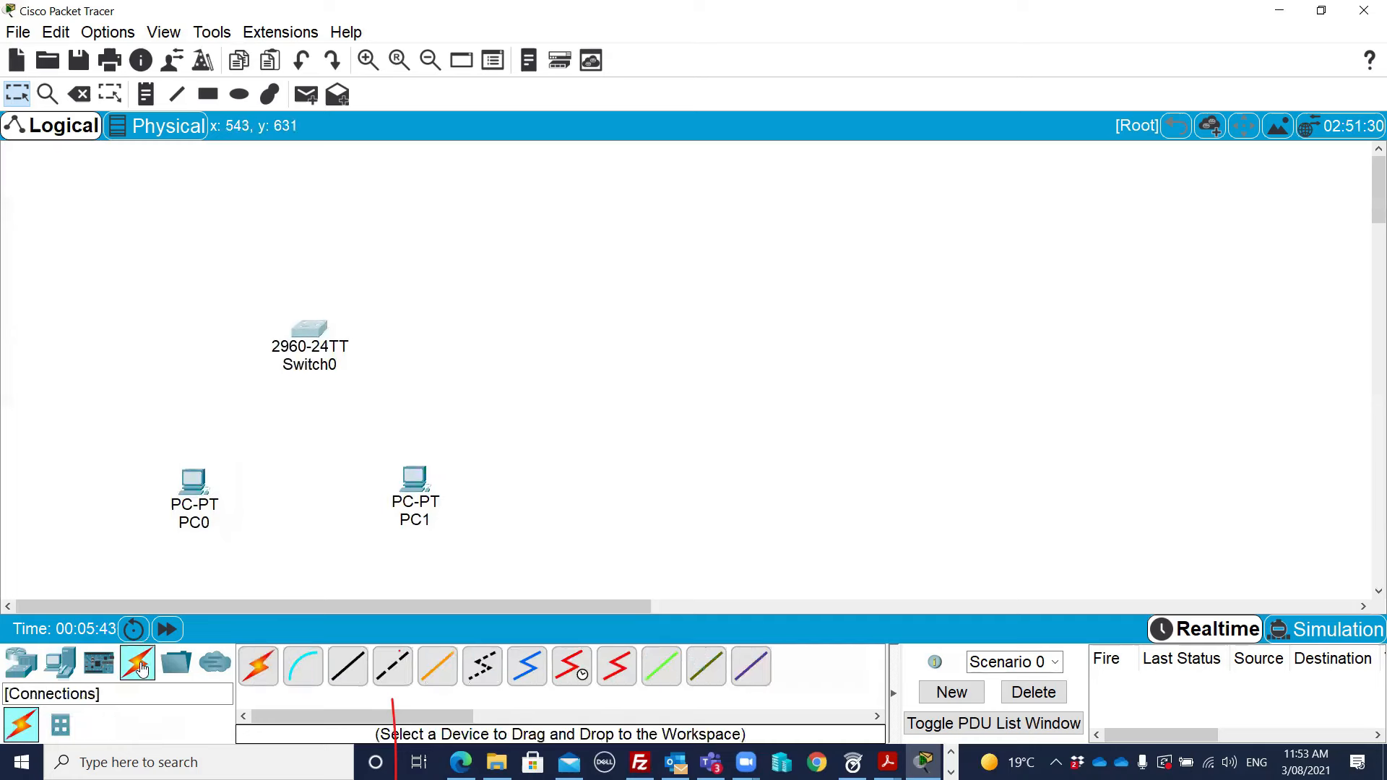
left_click(258, 670)
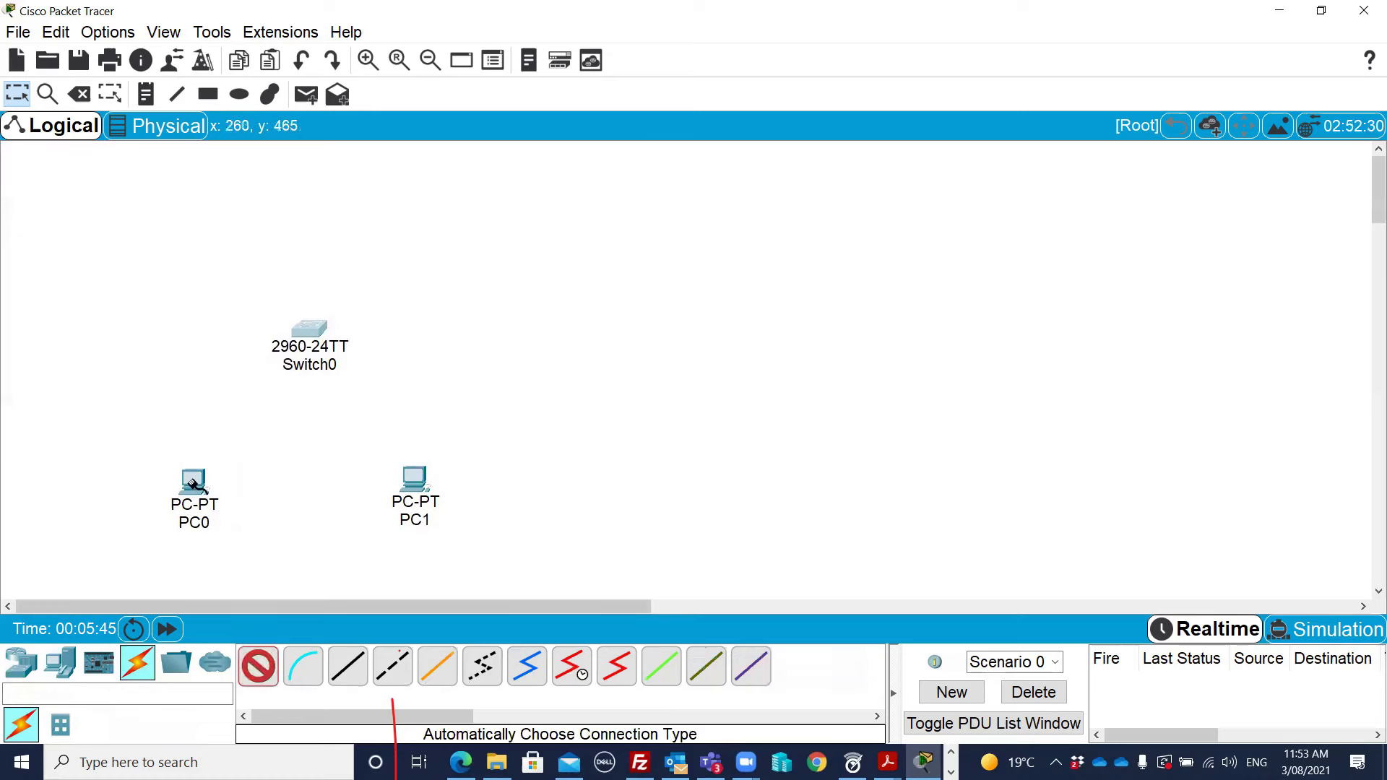
left_click(136, 670)
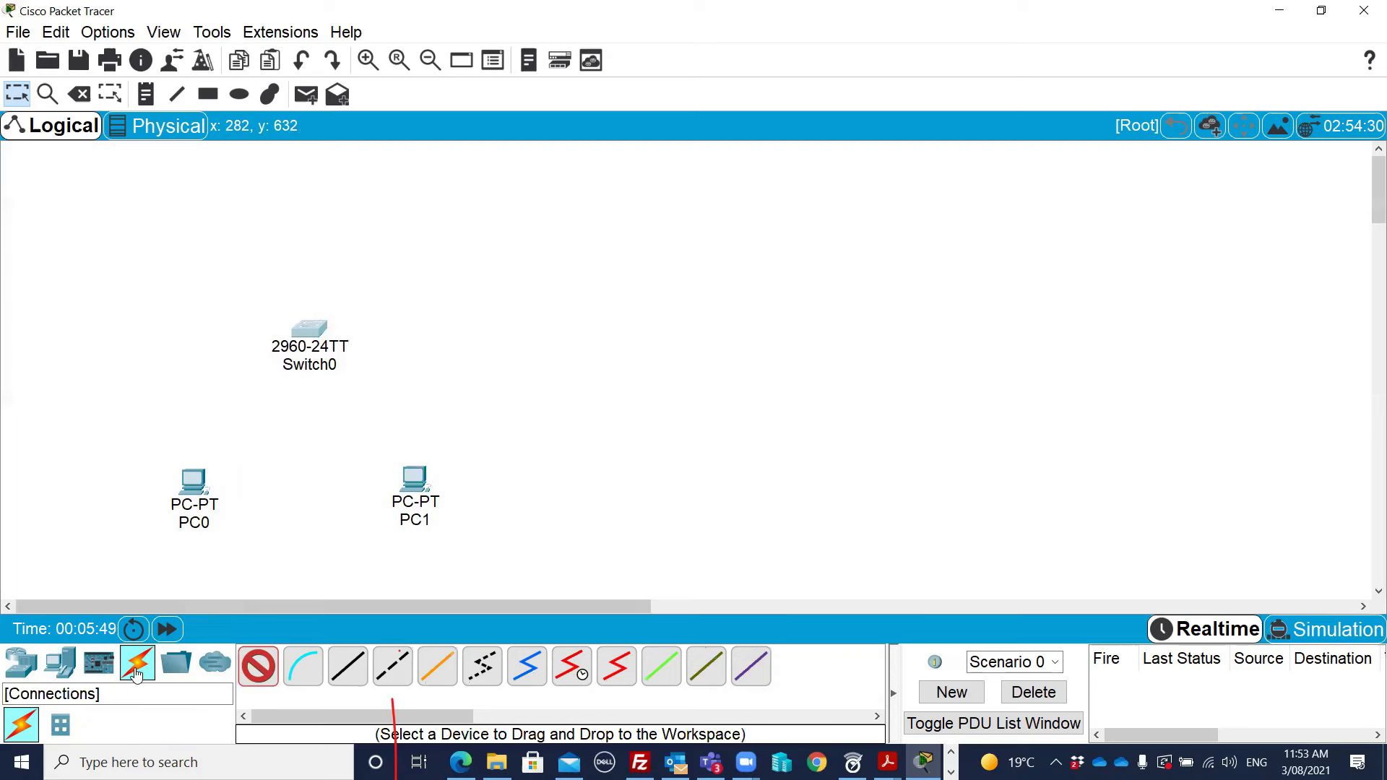
left_click(259, 668)
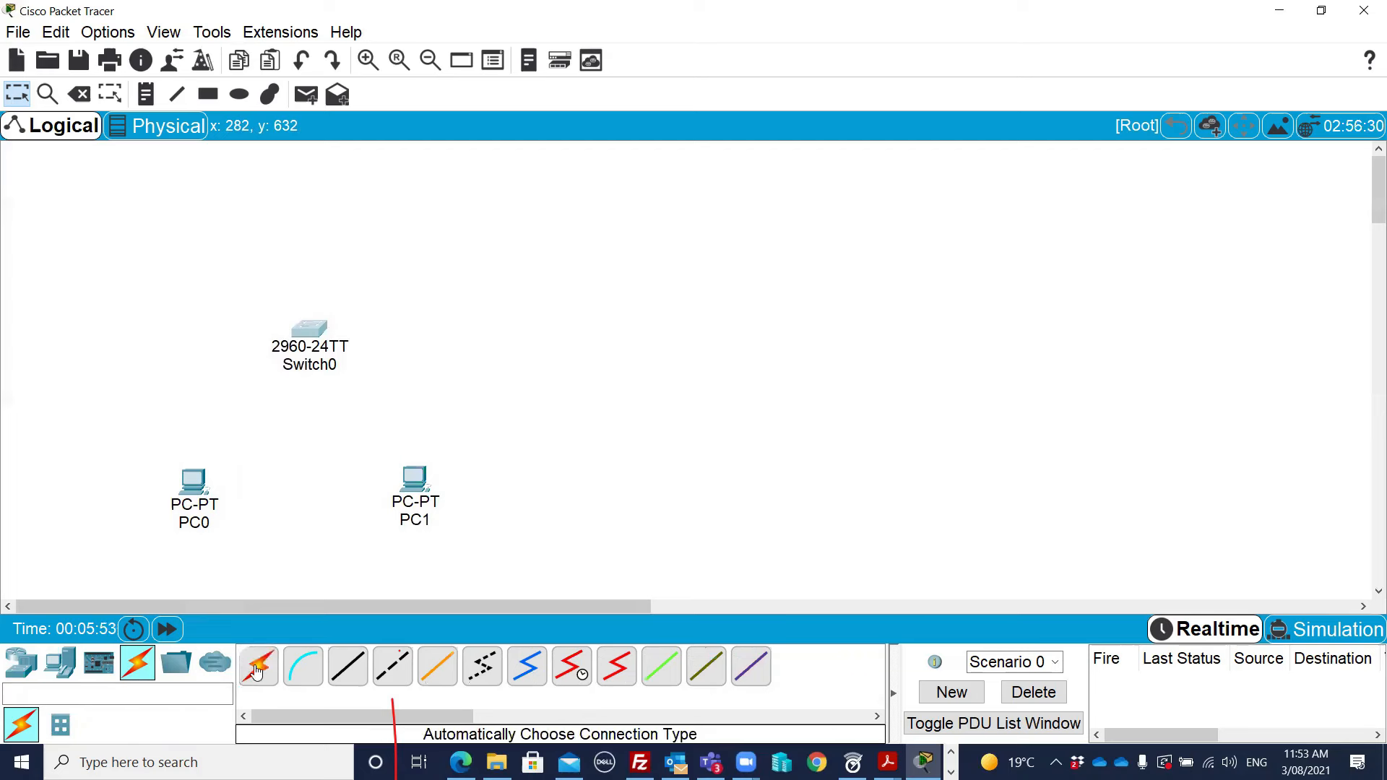
left_click(256, 670)
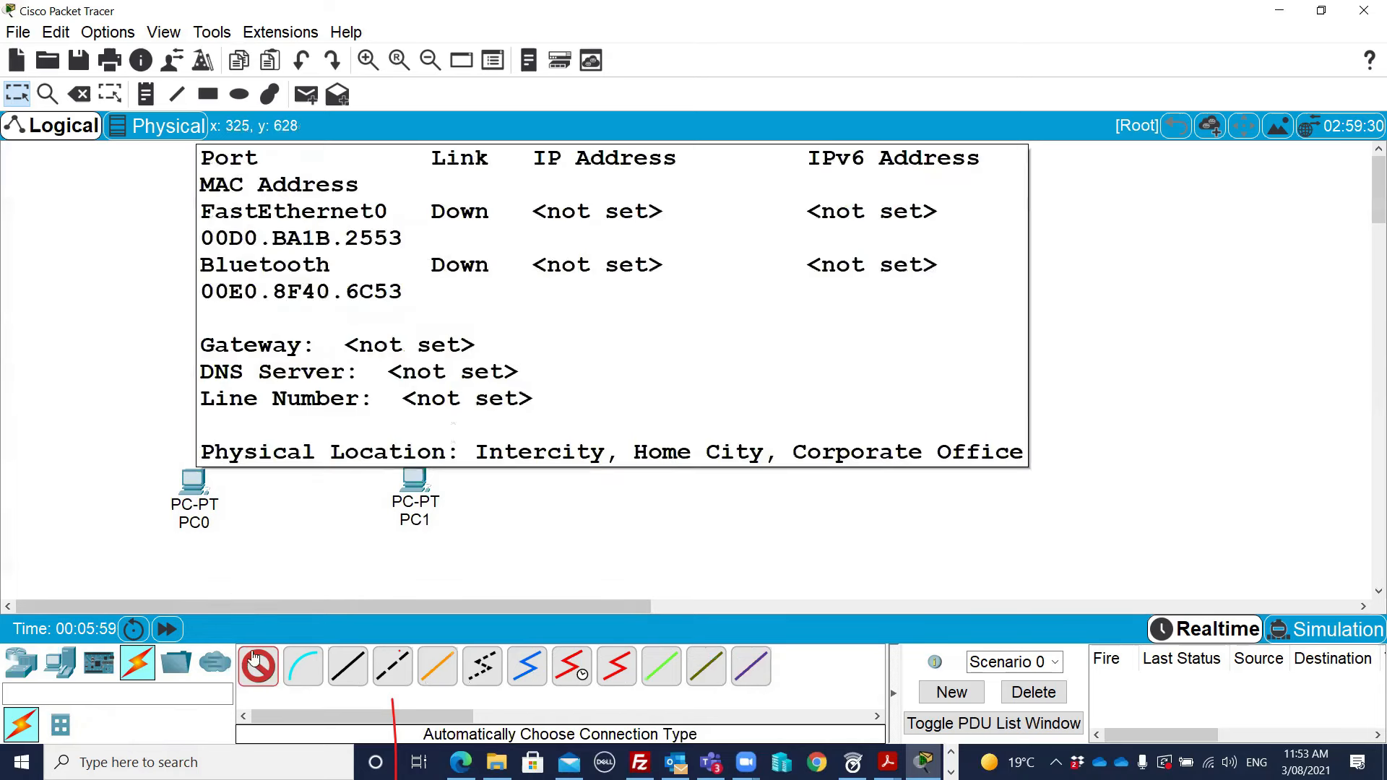
left_click(193, 481)
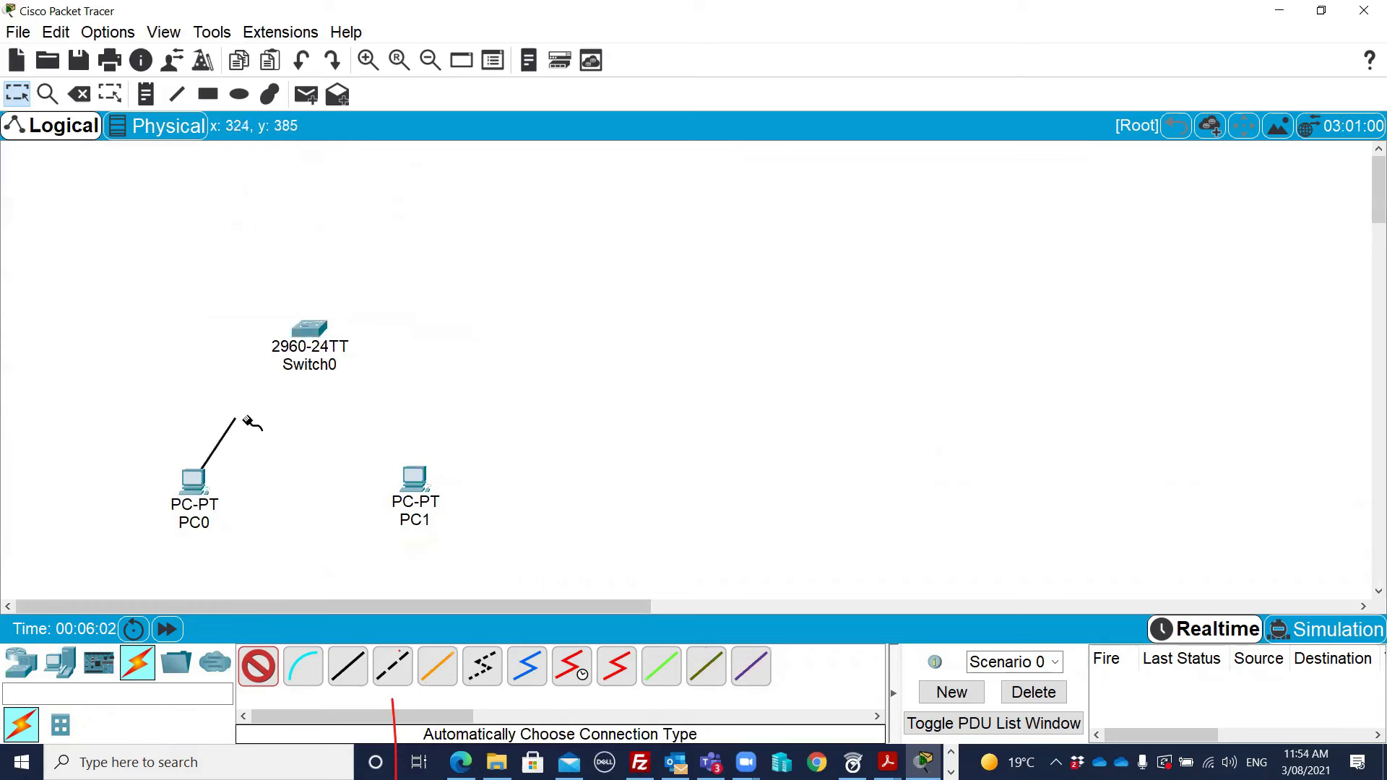
left_click(309, 327)
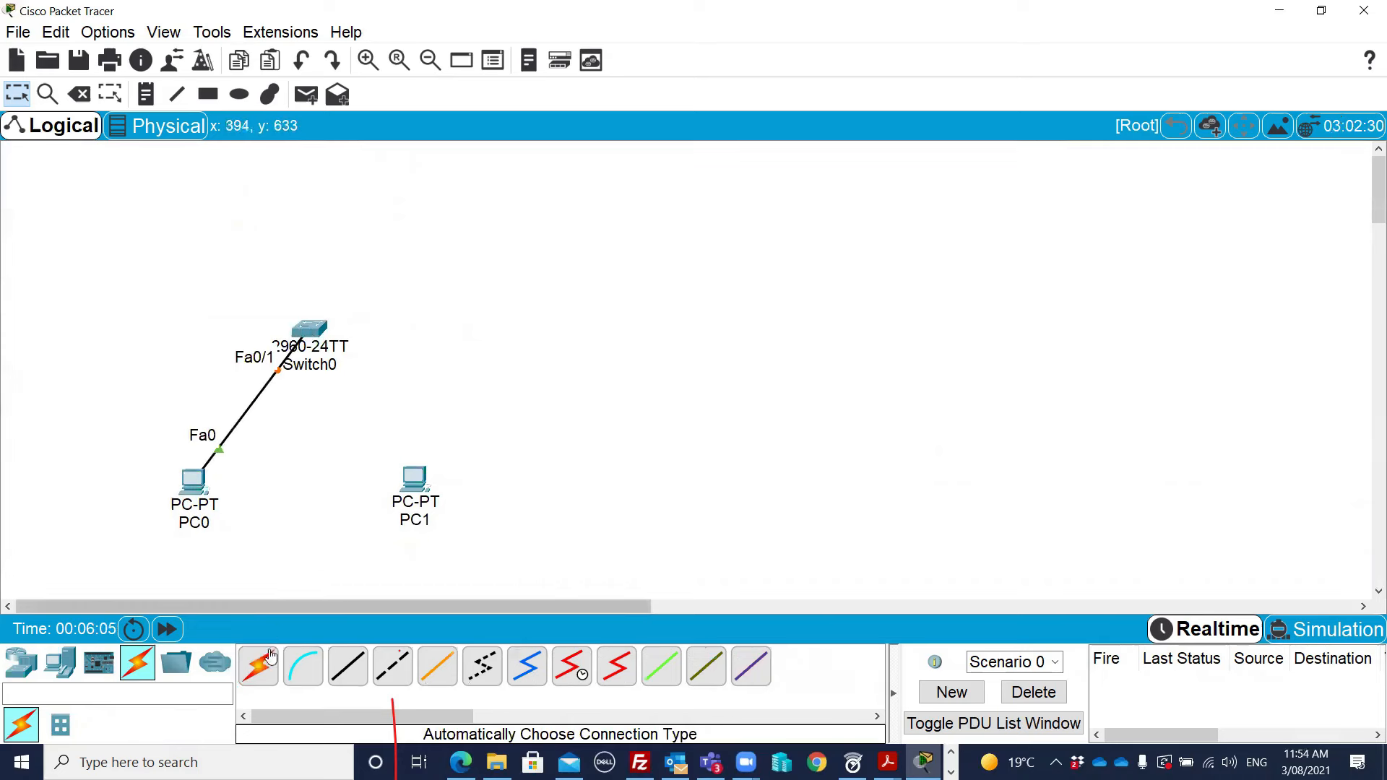
Step: Connect PC1 to Switch0 with an automatically chosen connection type
left_click(258, 670)
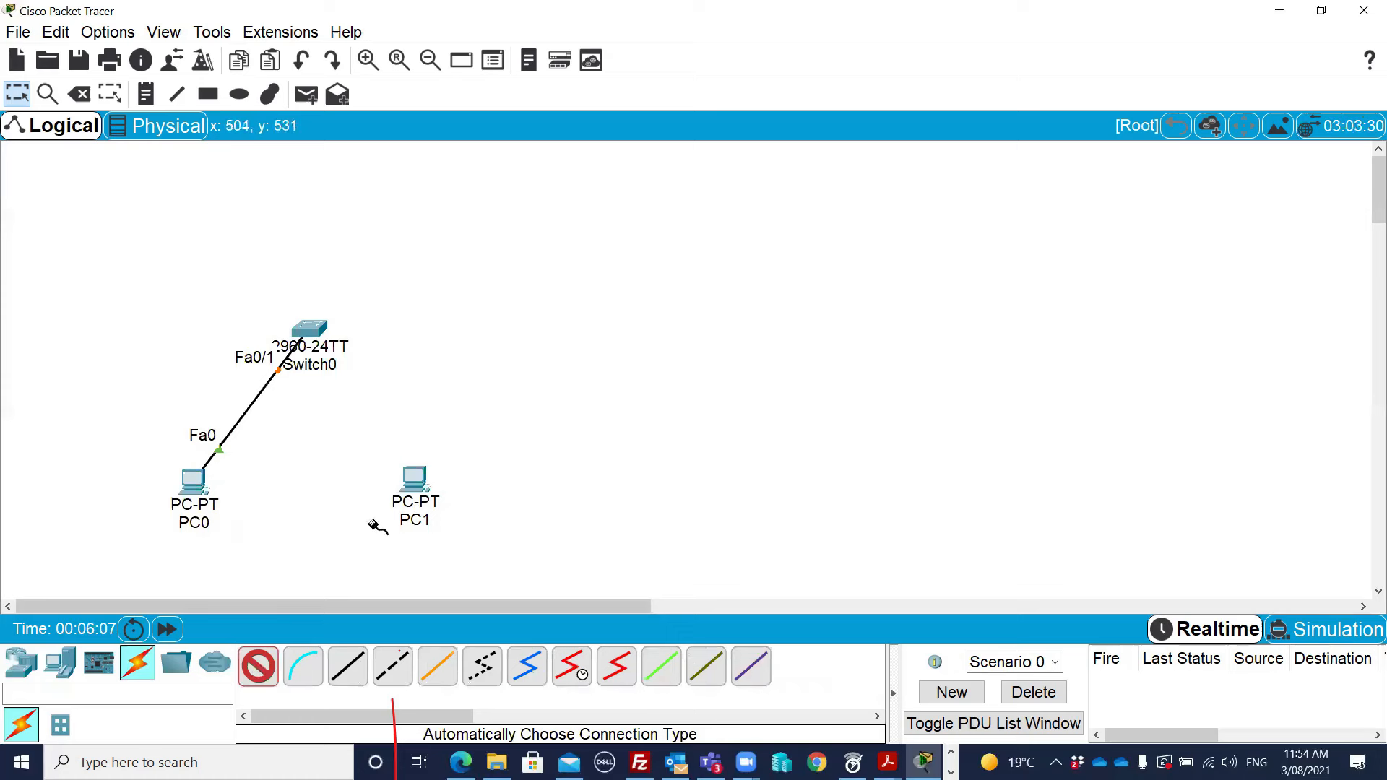
left_click(413, 477)
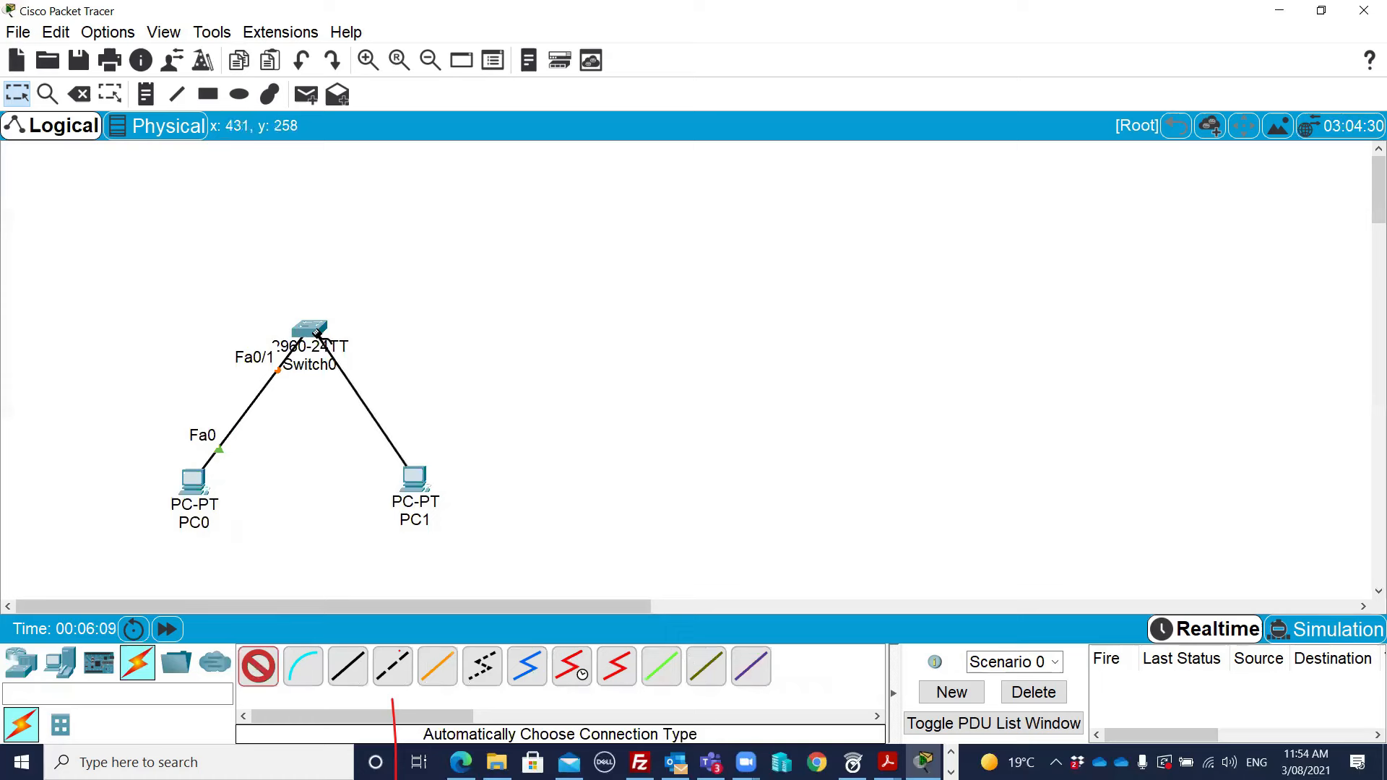
left_click(312, 330)
Step: Nudge both PCs and the switch slightly to adjust the spacing of the topology
left_click_drag(413, 479, 415, 486)
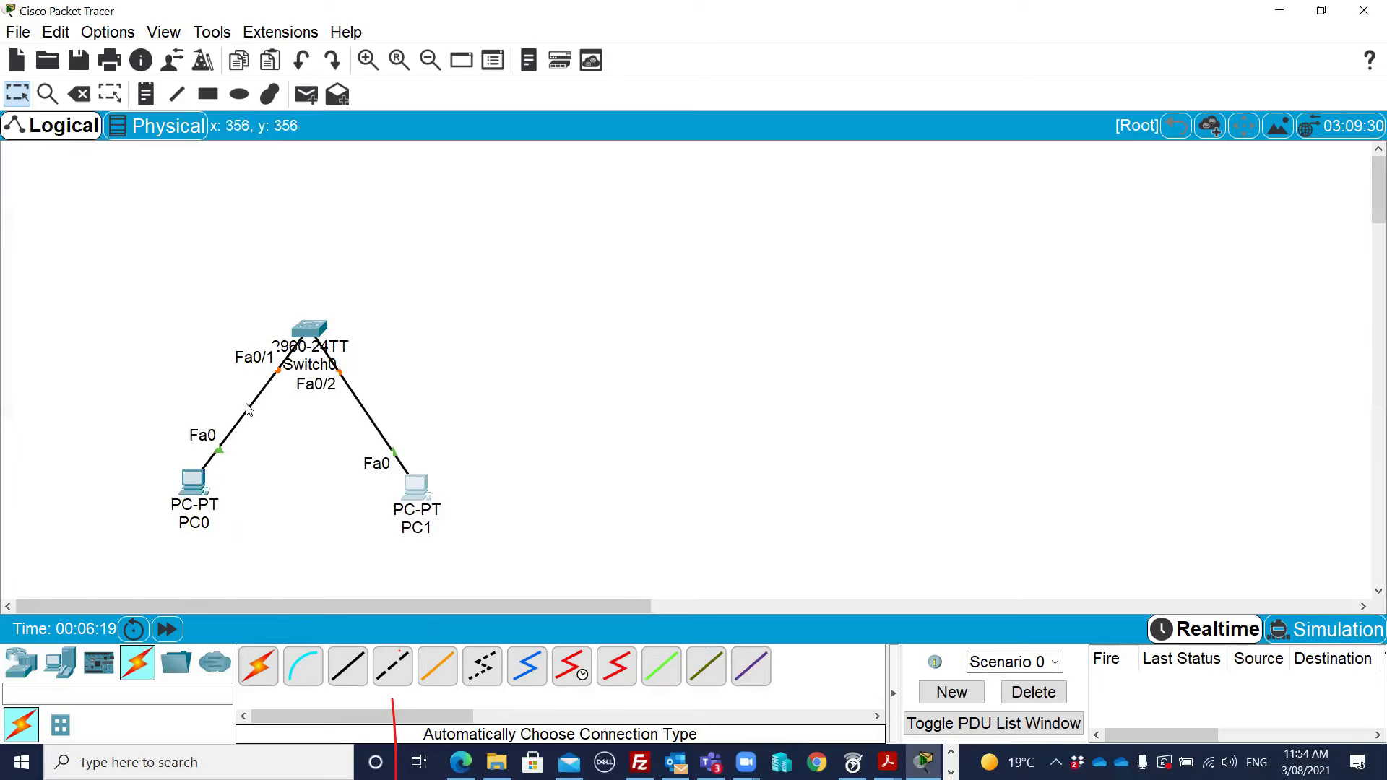
mouse_move(192, 481)
left_mouse_down()
mouse_move(215, 494)
mouse_move(195, 481)
left_mouse_up()
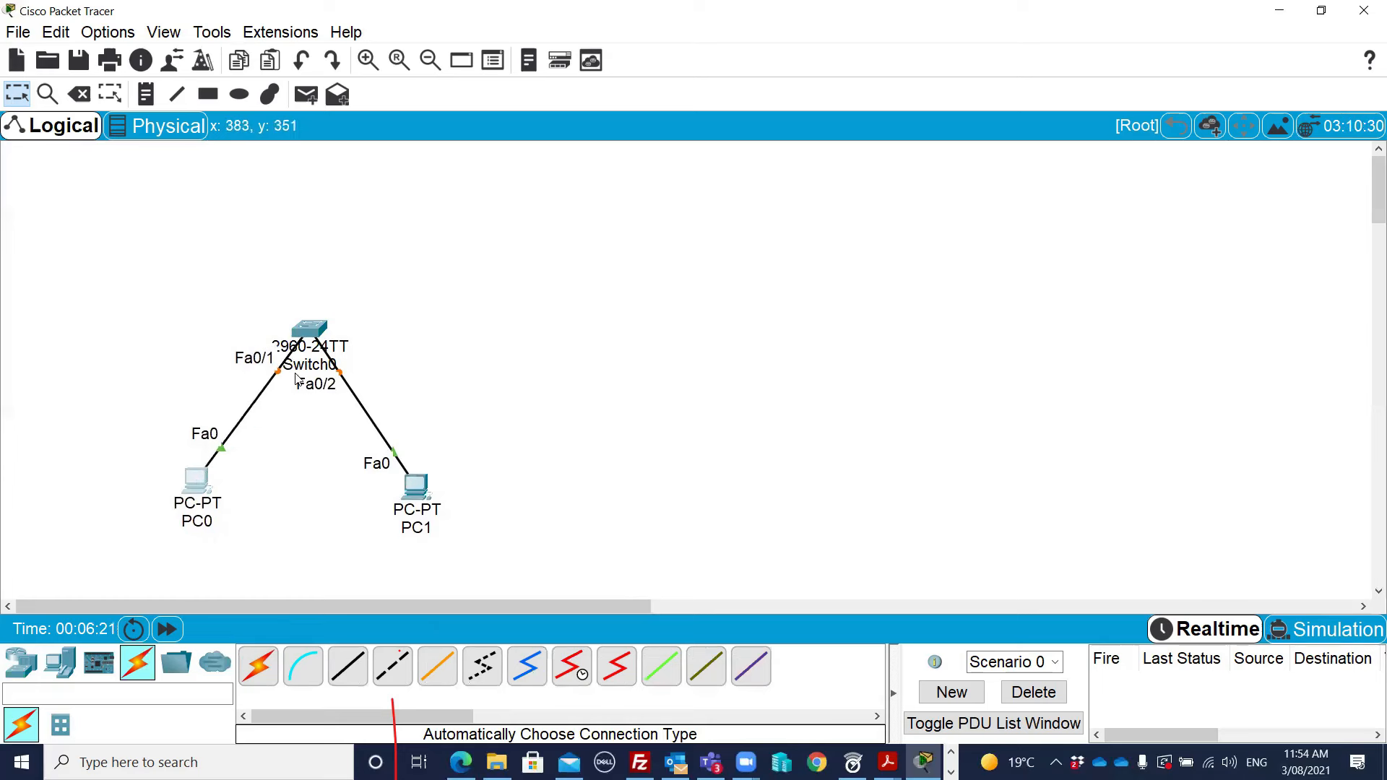
mouse_move(316, 332)
left_mouse_down()
mouse_move(314, 318)
mouse_move(315, 330)
left_mouse_up()
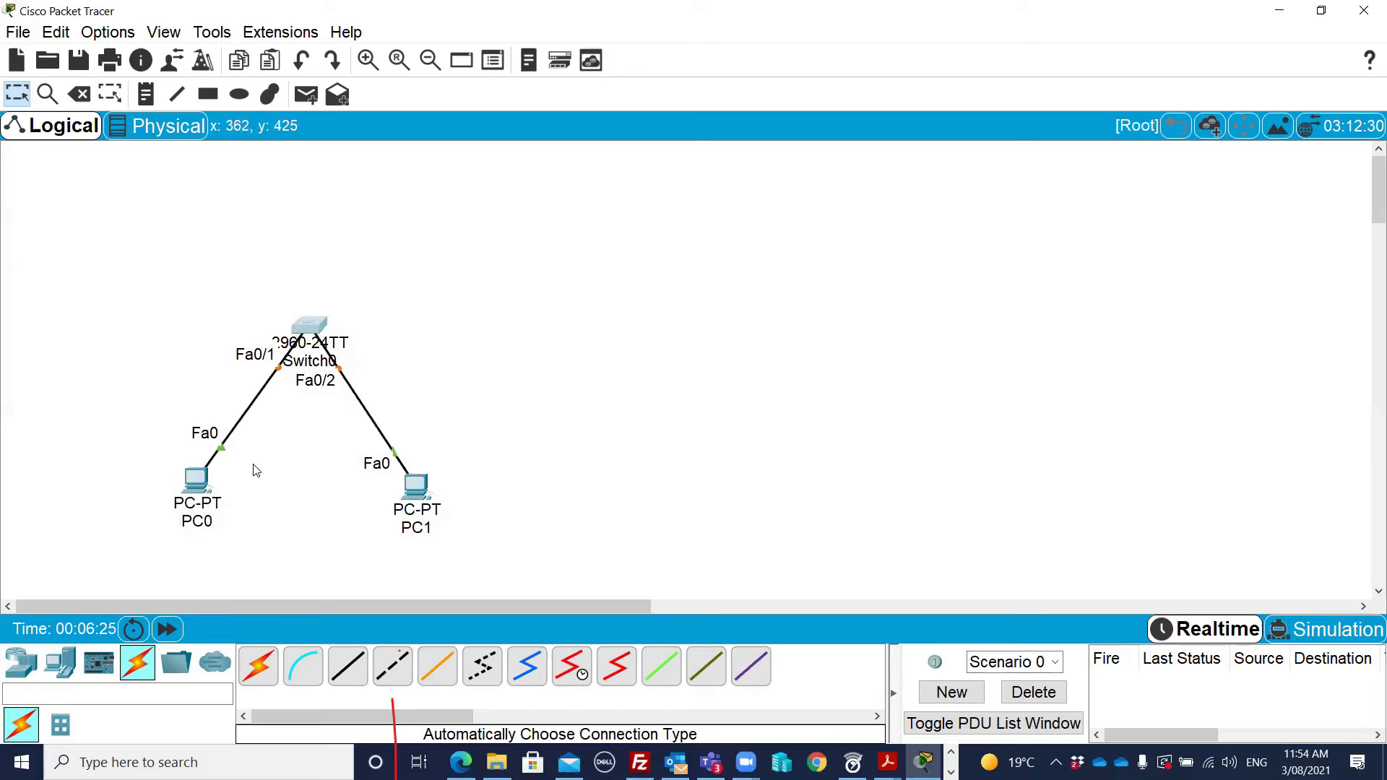
left_click_drag(195, 481, 190, 487)
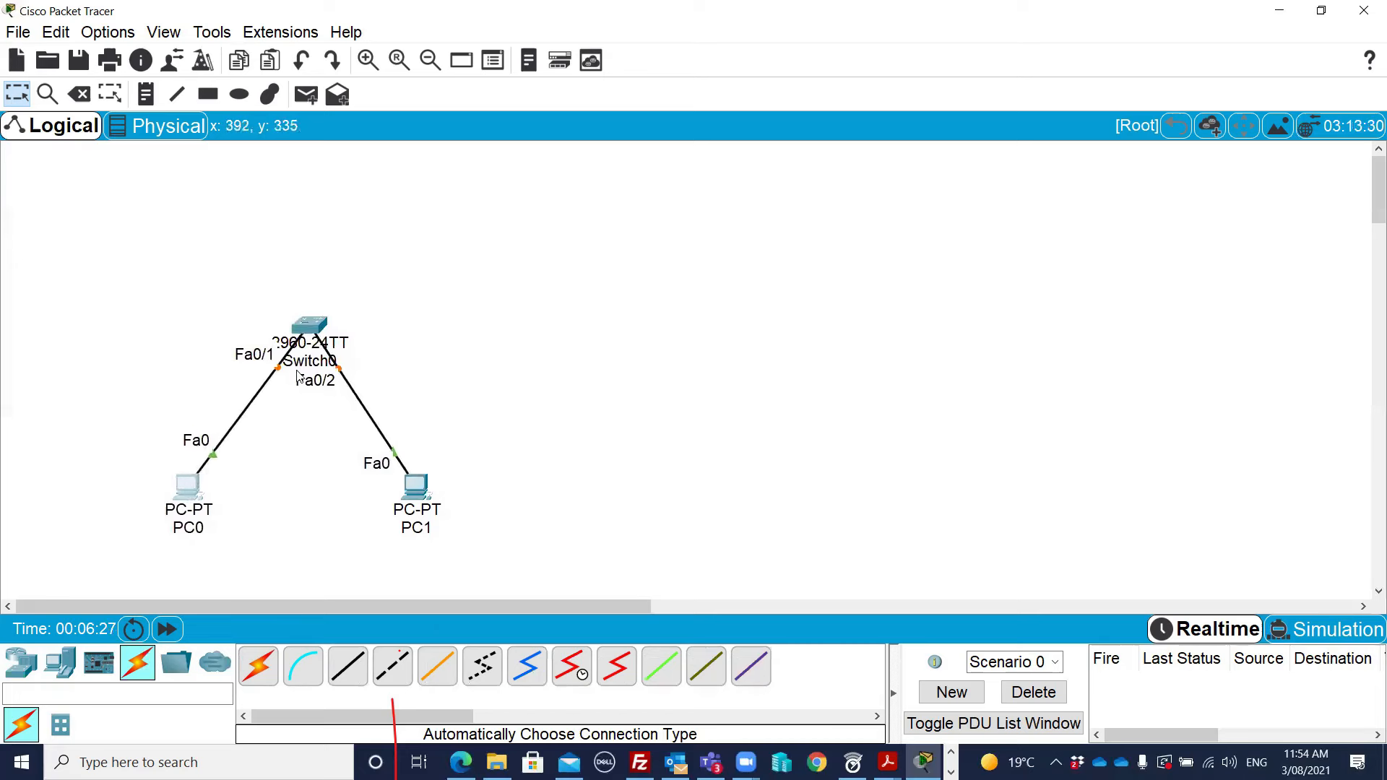
left_click_drag(311, 331, 309, 330)
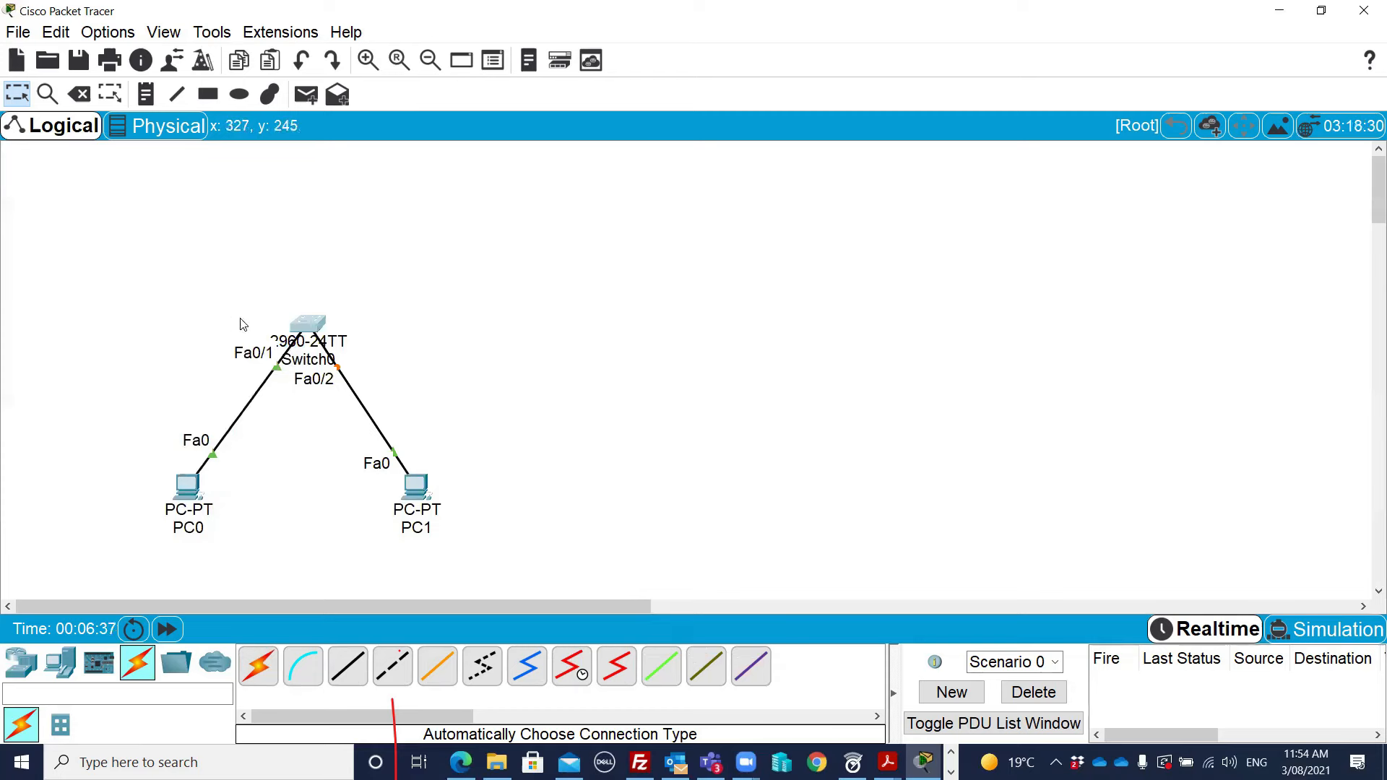
Step: Run a console cable from PC0's RS 232 port to the Console port of Switch0
left_click(304, 671)
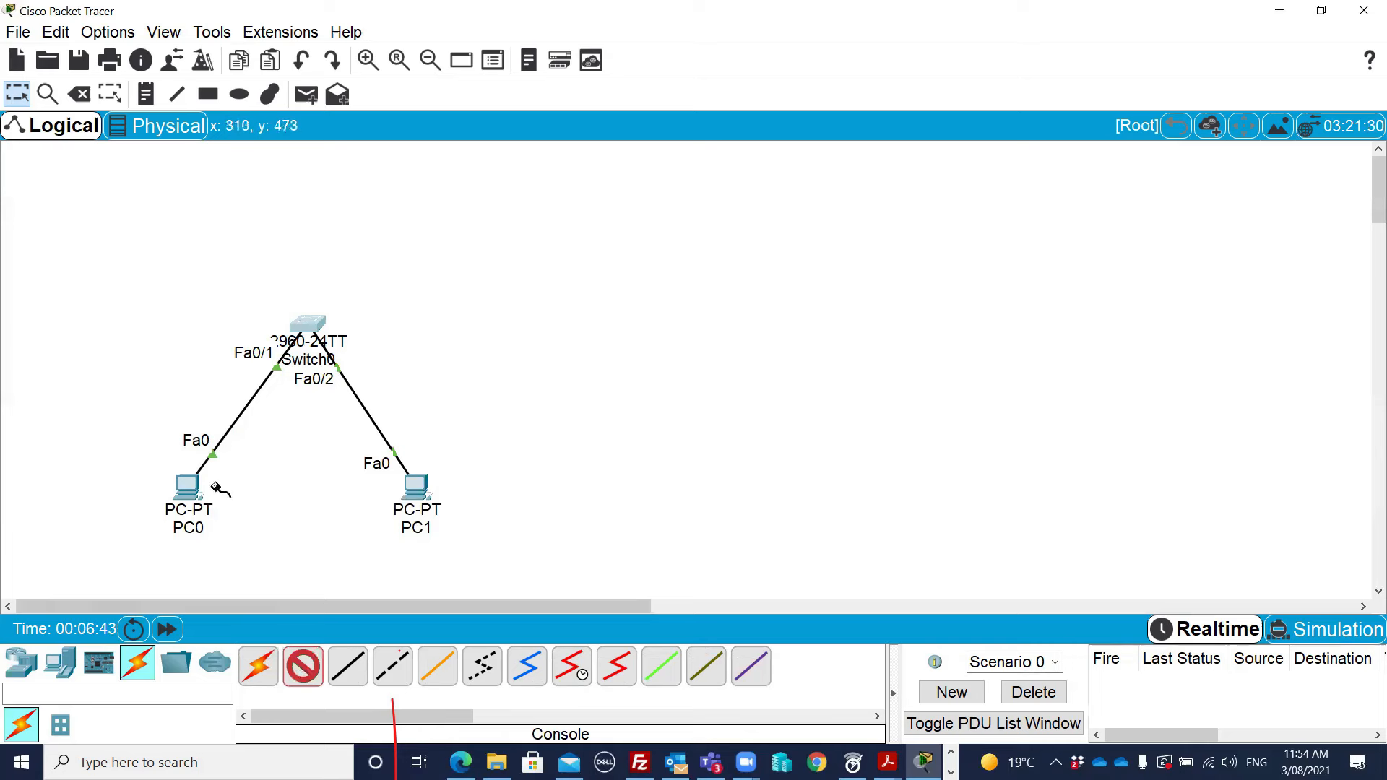
left_click(184, 485)
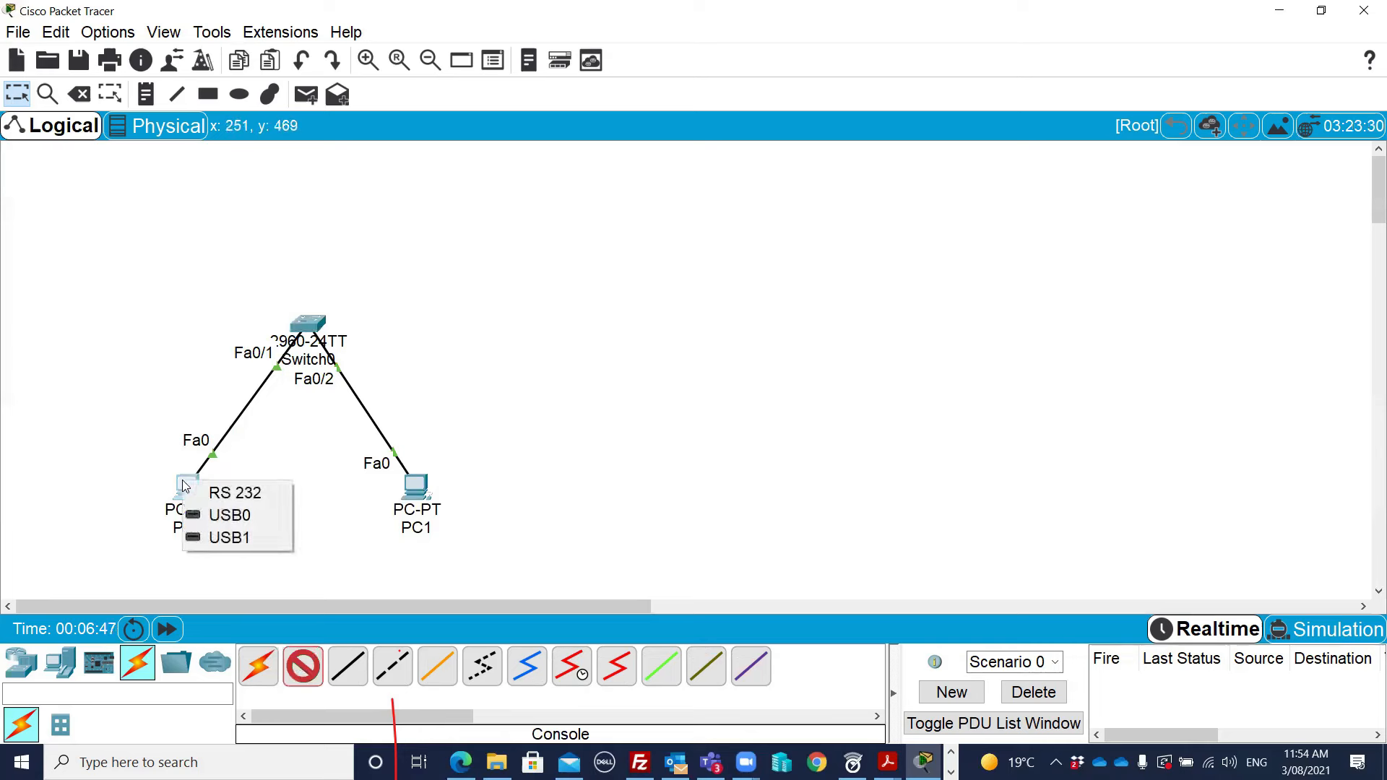
left_click(262, 493)
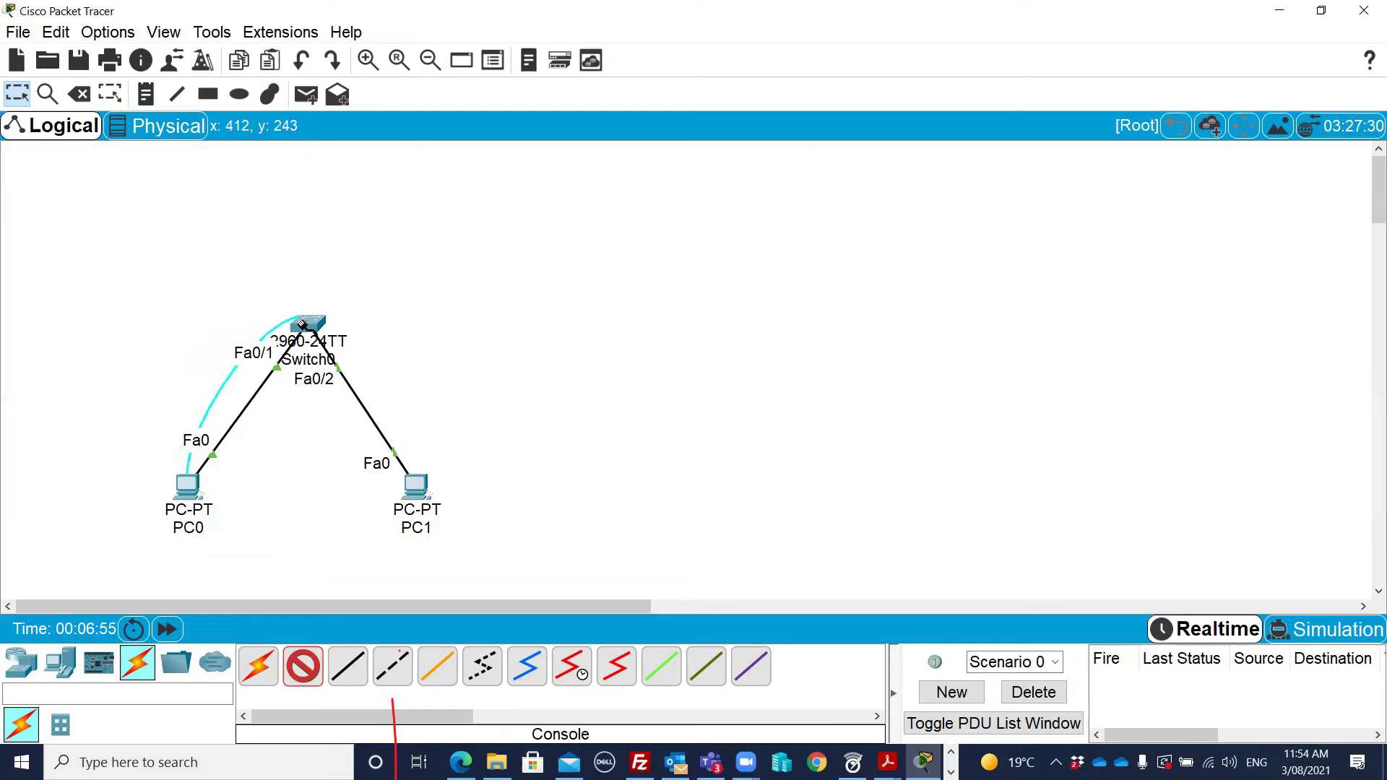
left_click(302, 323)
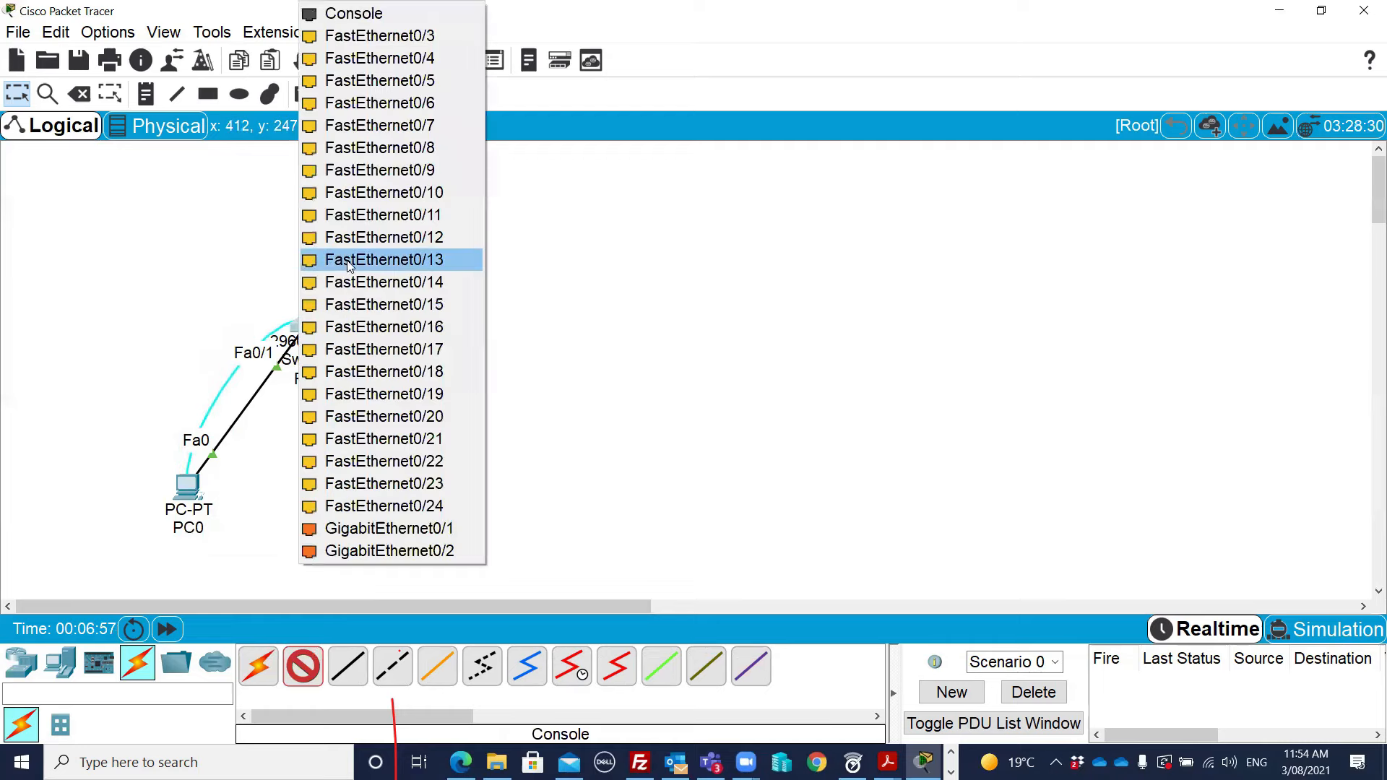
left_click(436, 18)
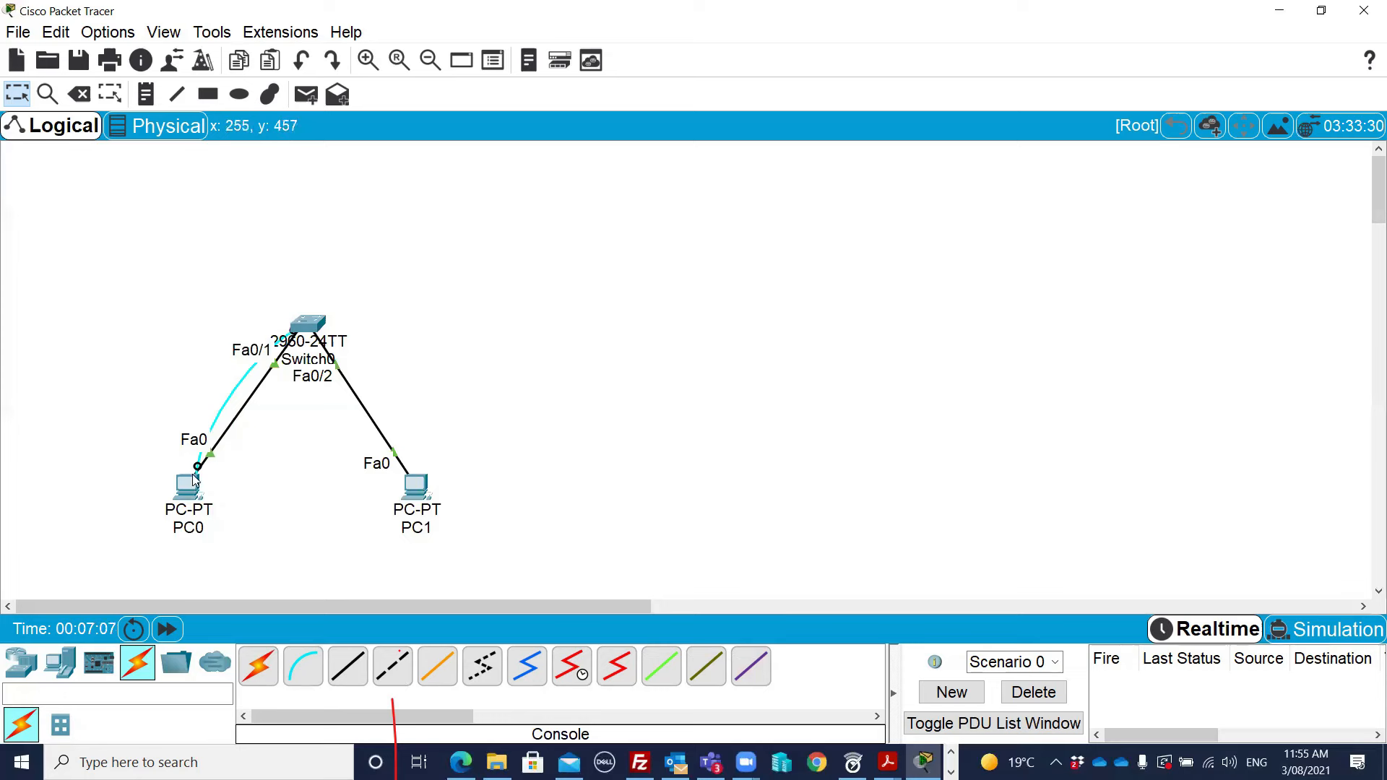
Step: Open PC0's desktop applications, moving its window clear of the topology and widening it
mouse_move(178, 484)
left_click(188, 490)
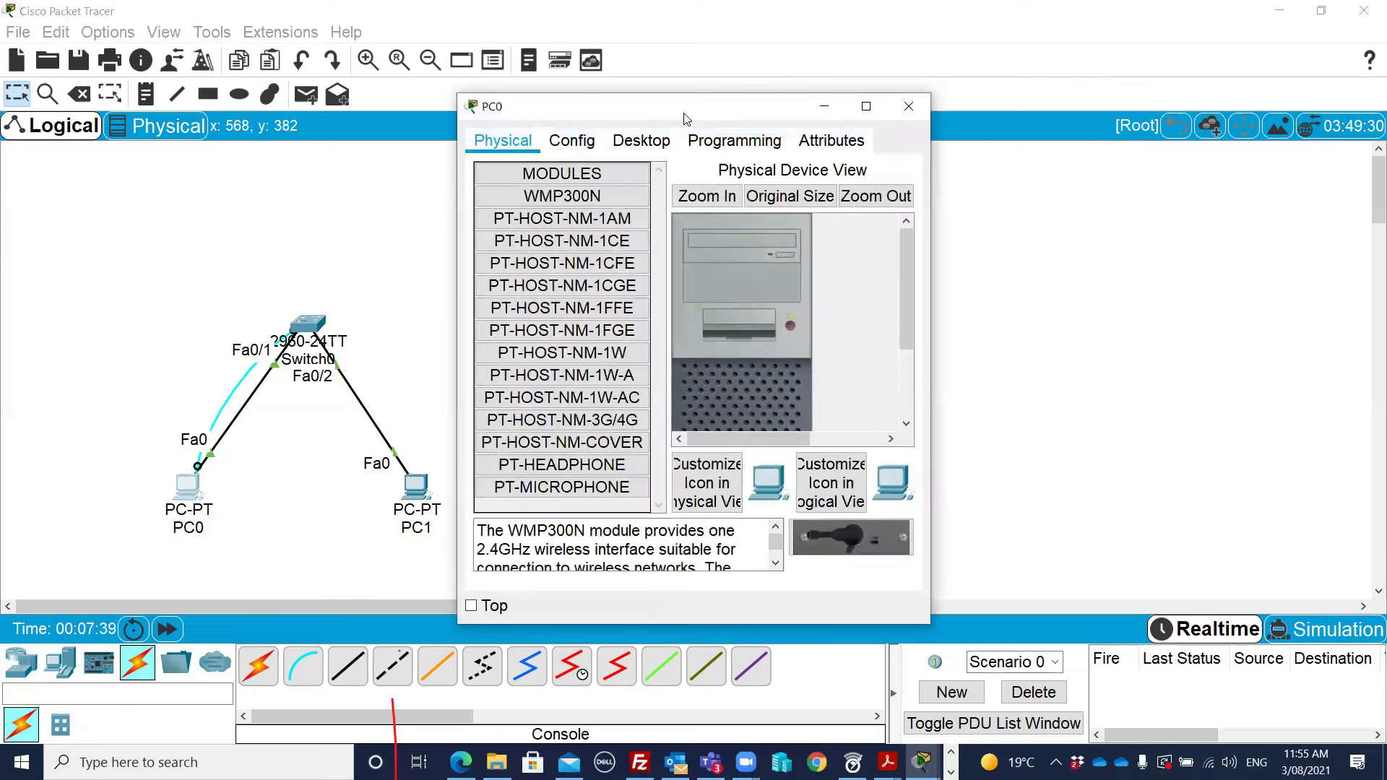
left_click_drag(689, 115, 768, 88)
left_click(710, 114)
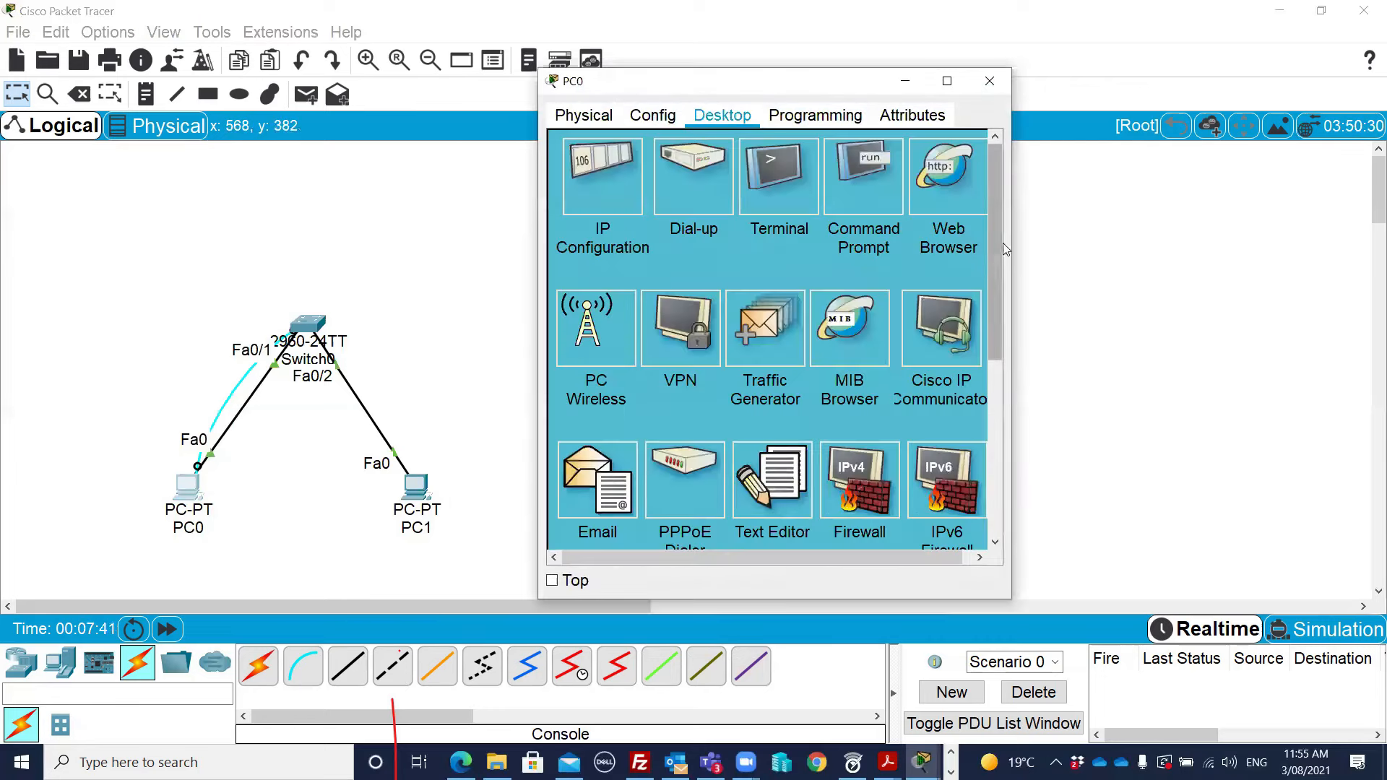
left_click_drag(1014, 239, 1353, 239)
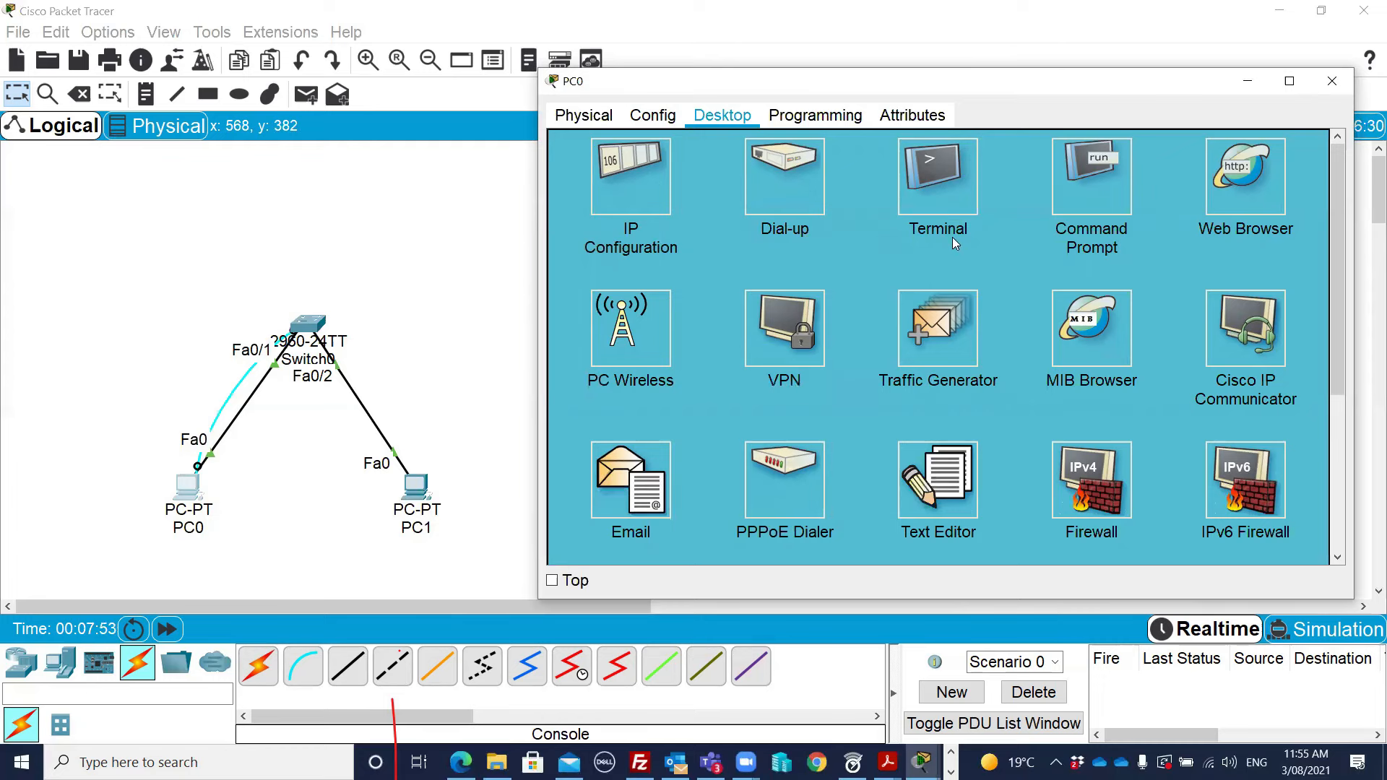
Step: Start a Terminal session from PC0 to the switch with the default port configuration and bring up the command prompt
left_click(942, 188)
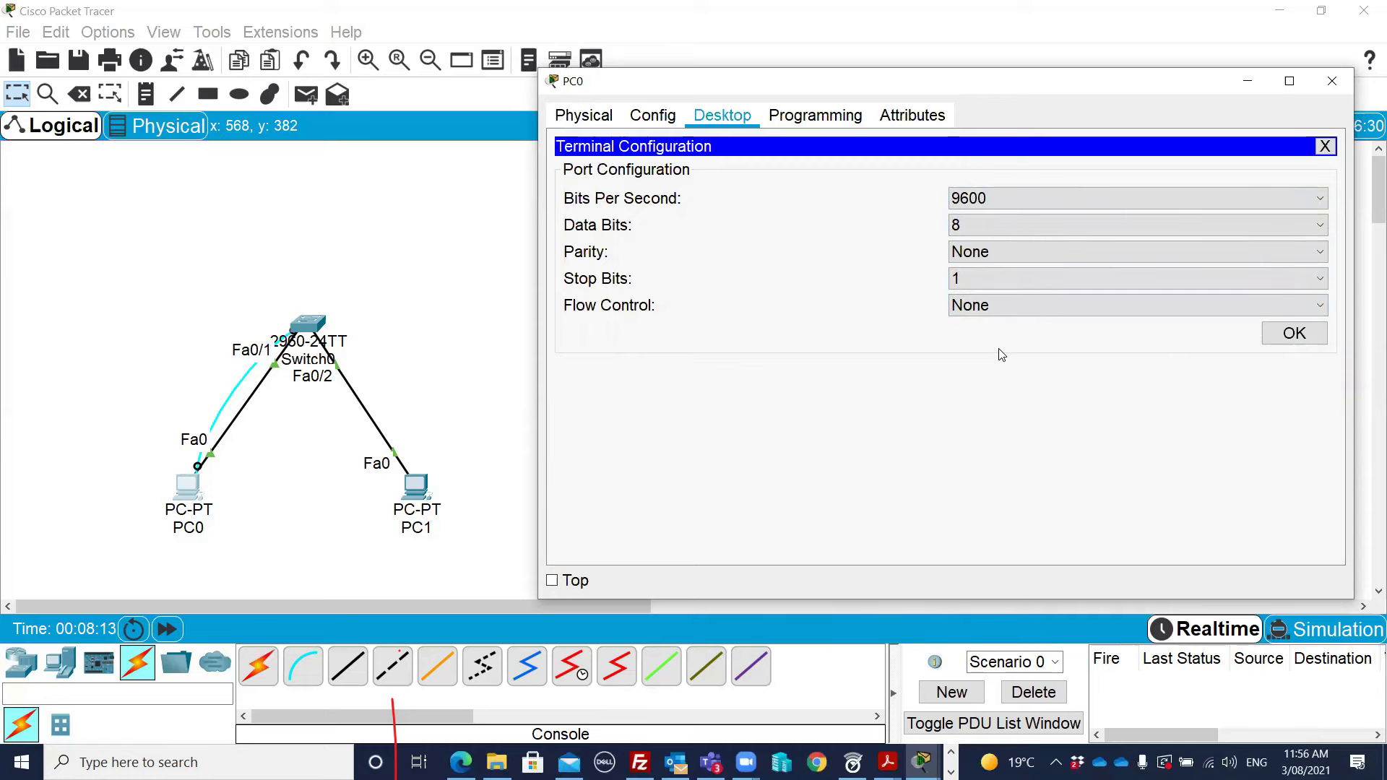
left_click(1294, 335)
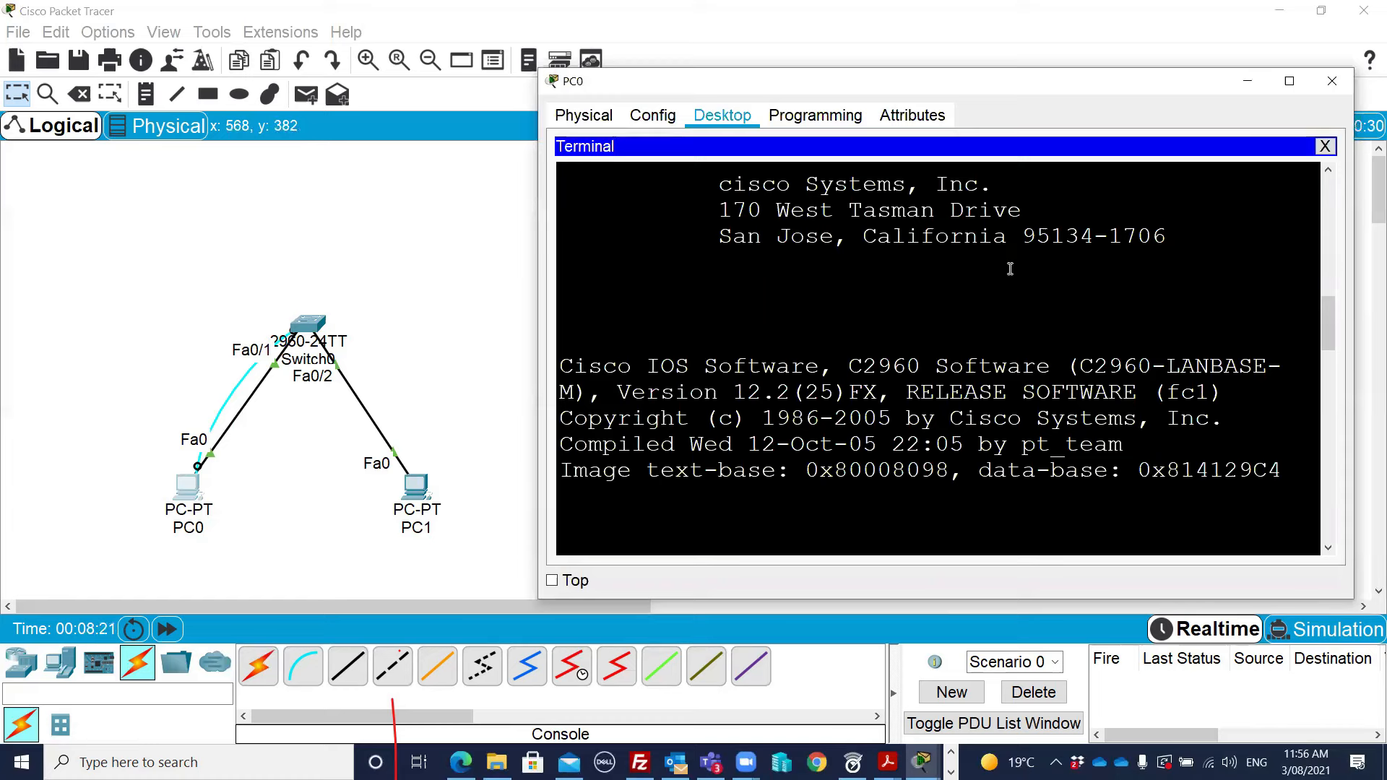
key("Return")
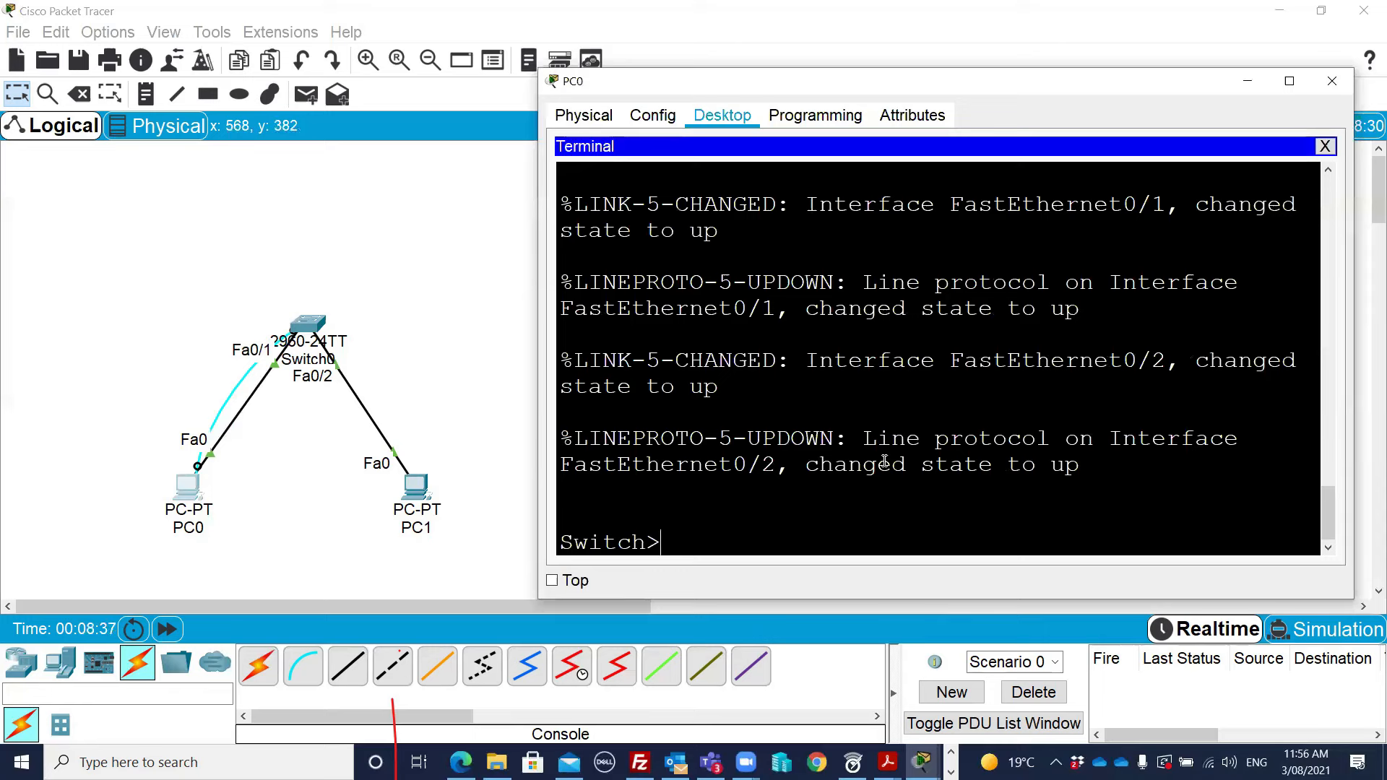
Step: Try Show run in user mode on the switch and enter privileged mode with enable
type("Show run")
key("Return")
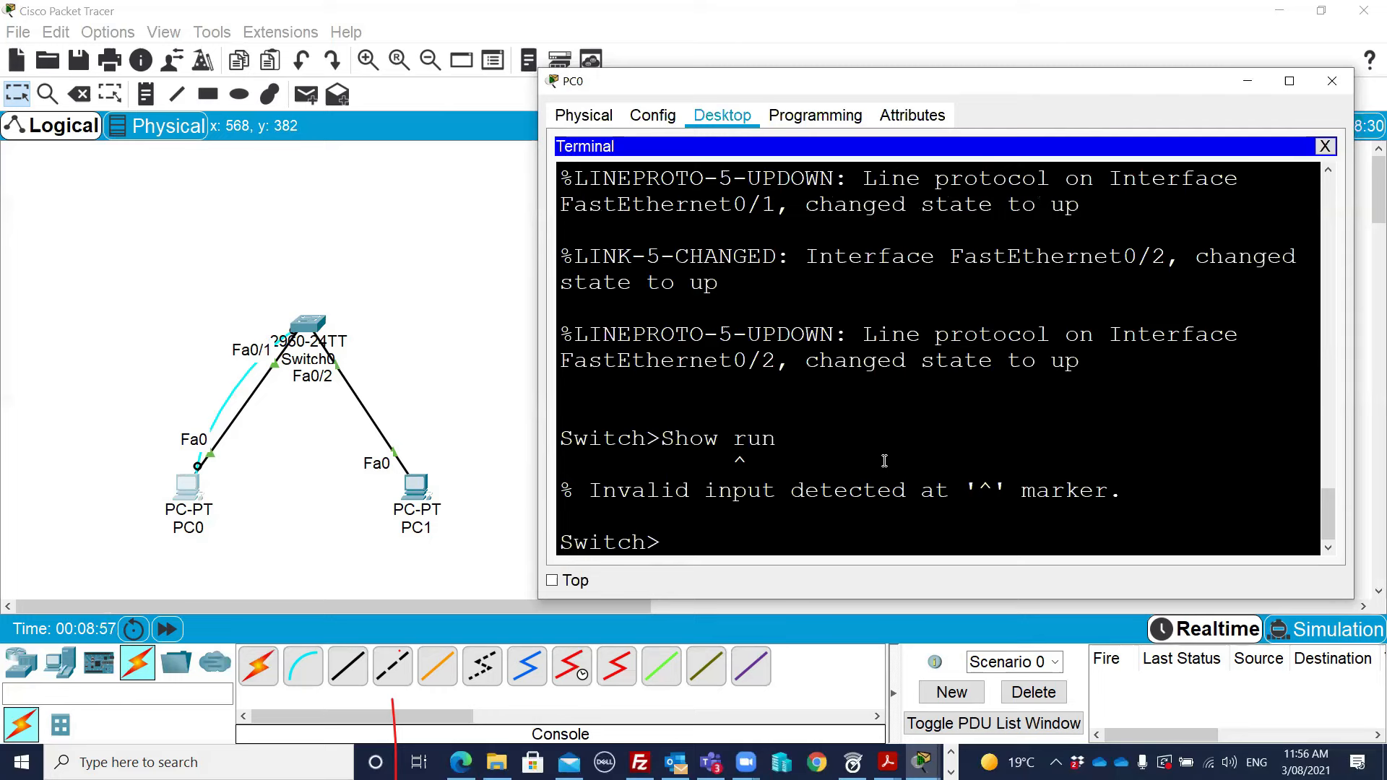
type("enable")
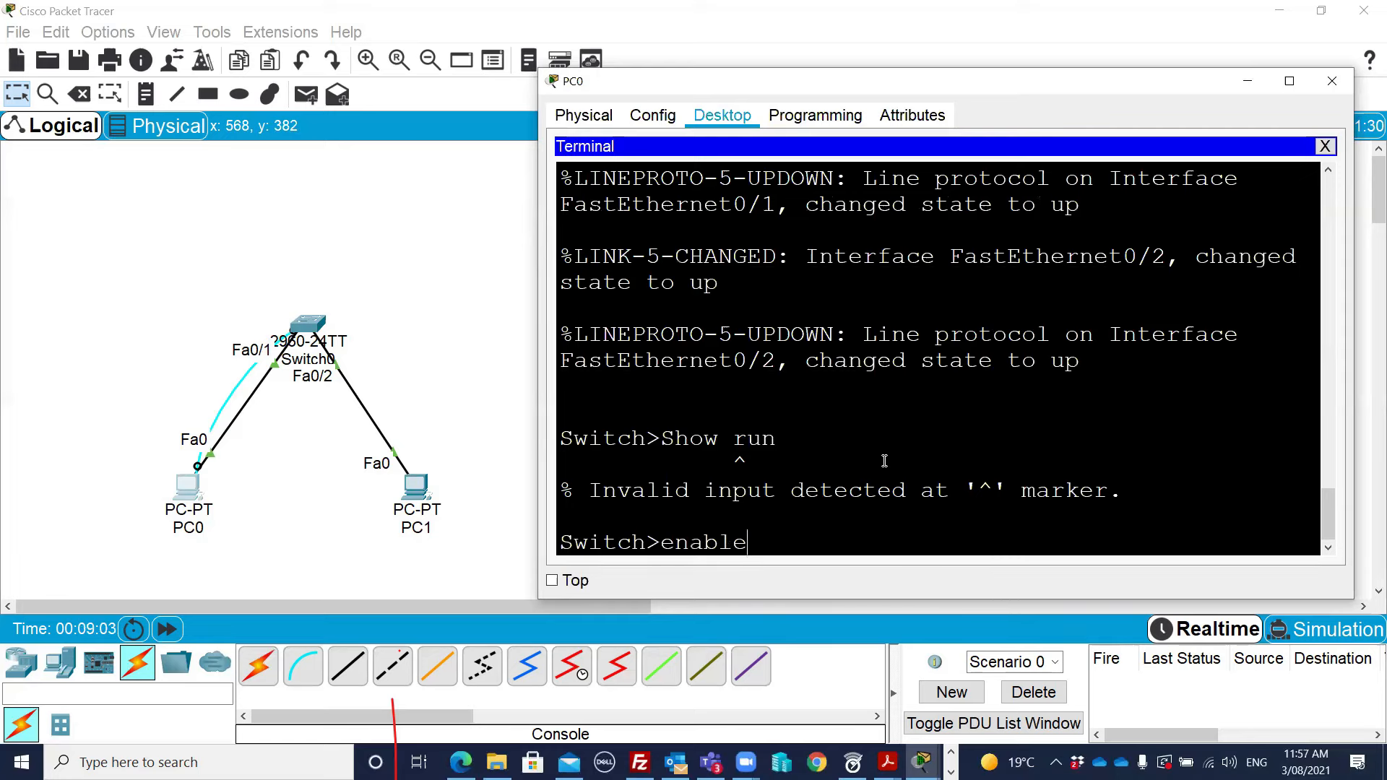
key("Return")
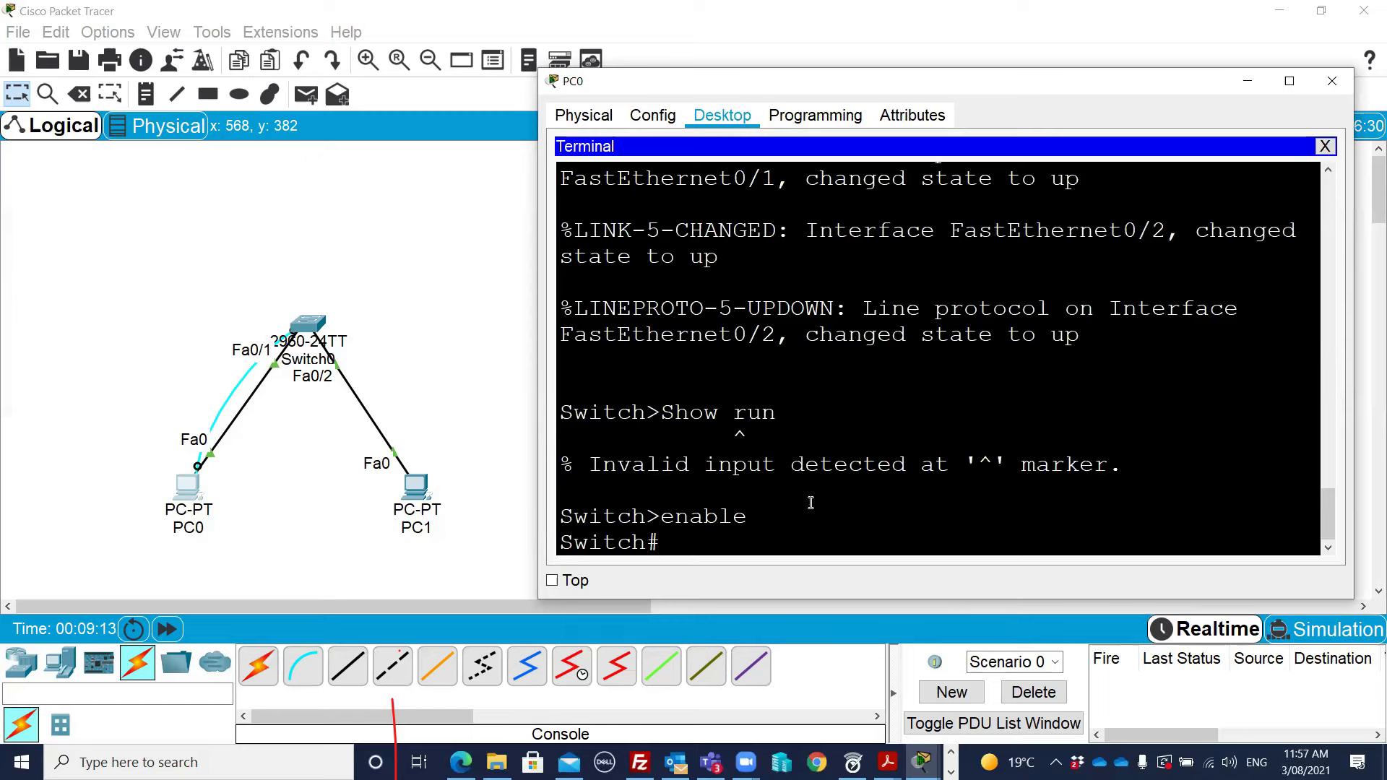
key("Return")
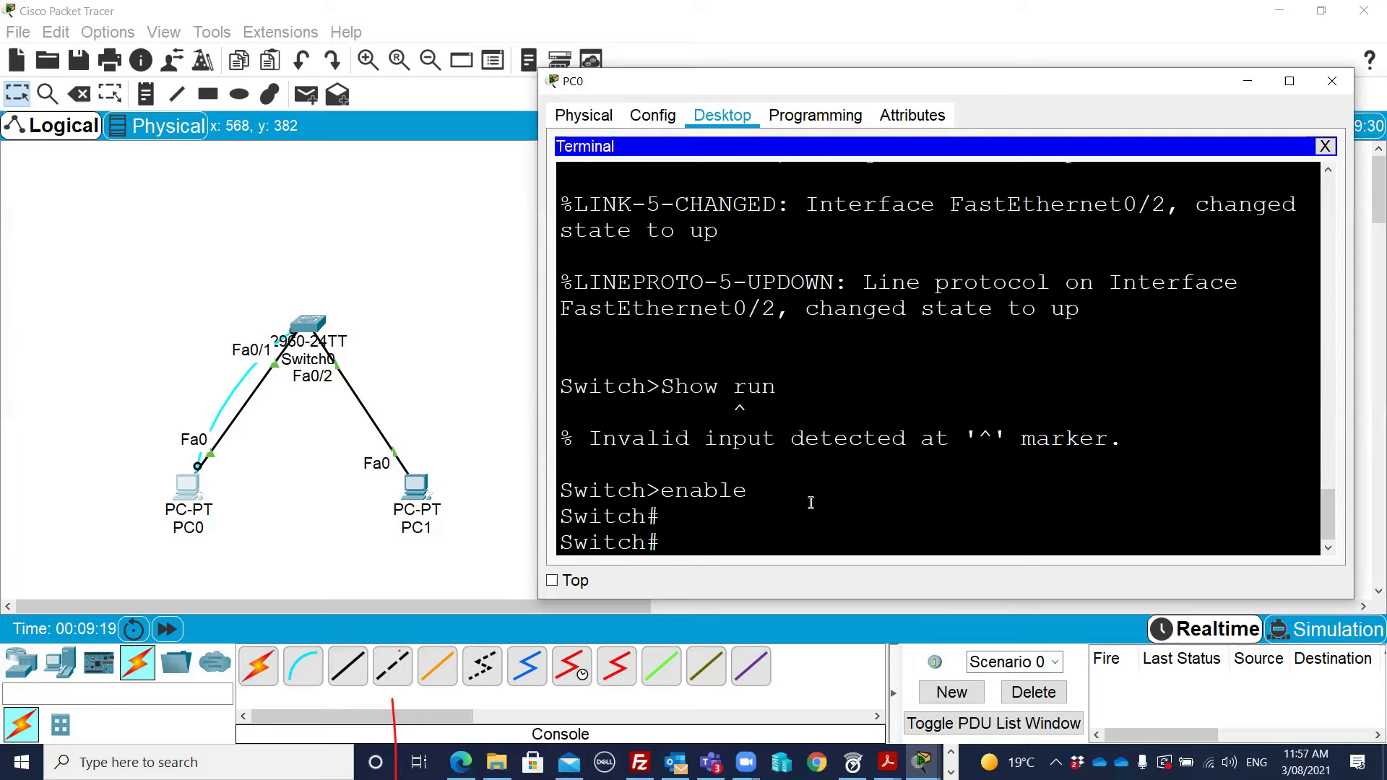
Step: Display the switch's running configuration with show running-config, using command completion on the shortened form show run
type("show runni")
key("Tab")
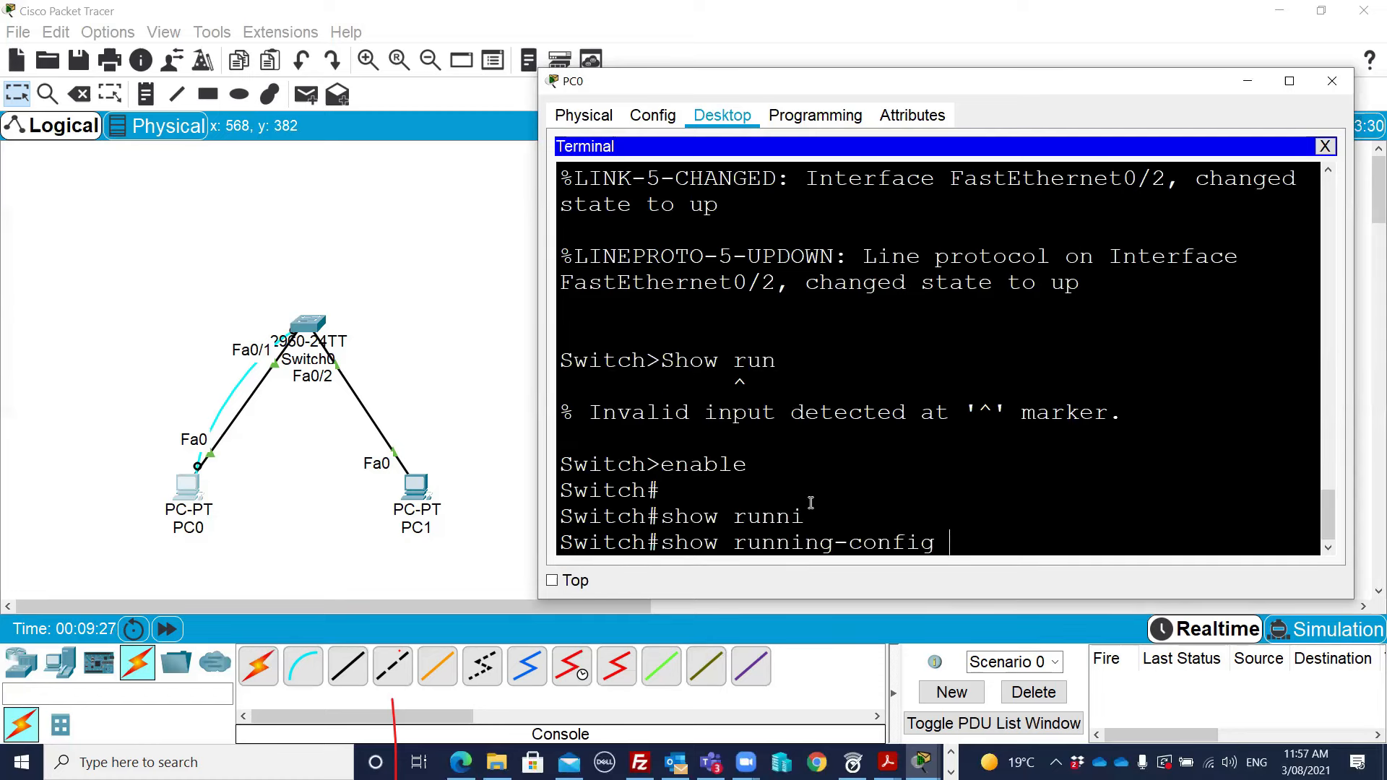
key("BackSpace")
key("BackSpace")
key("BackSpace")
key("BackSpace")
key("BackSpace")
key("BackSpace")
key("BackSpace")
key("BackSpace")
key("BackSpace")
key("BackSpace")
key("BackSpace")
key("BackSpace")
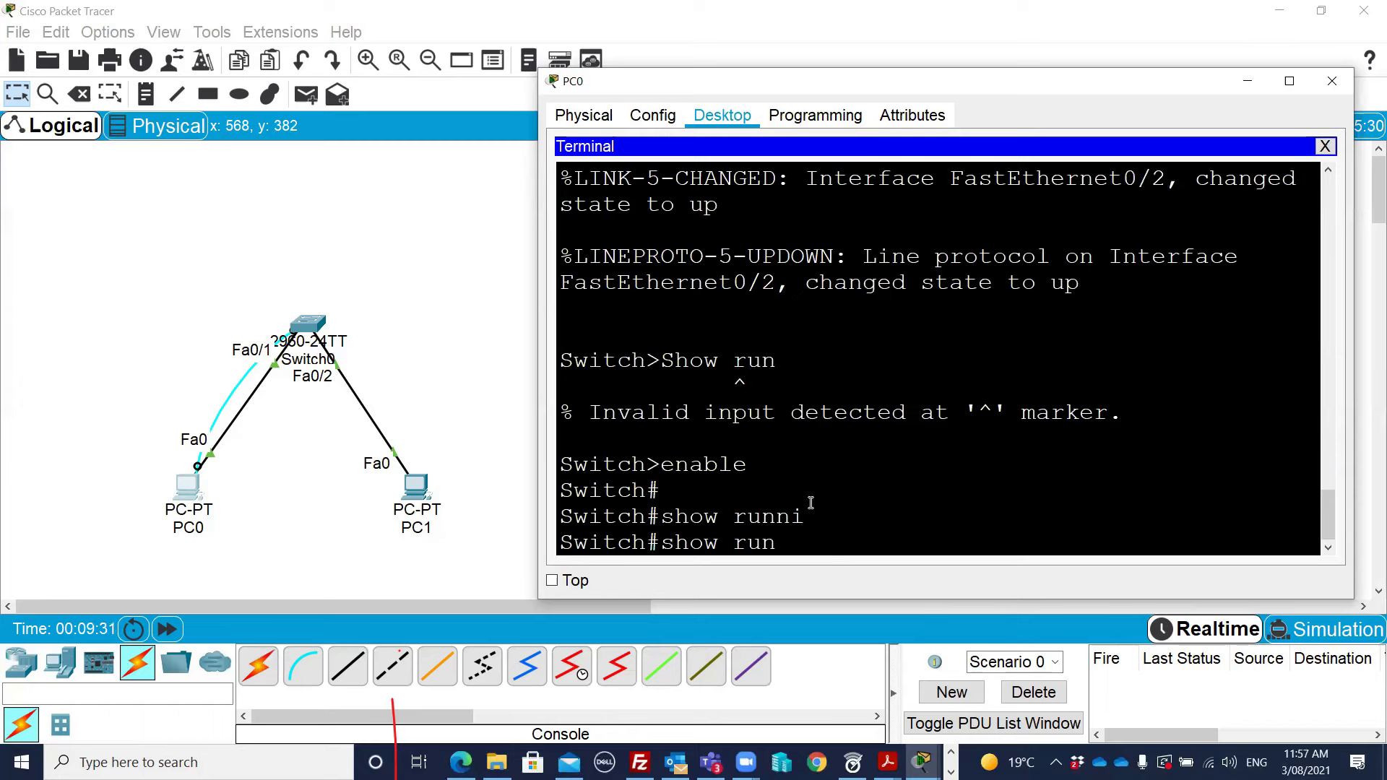
key("Tab")
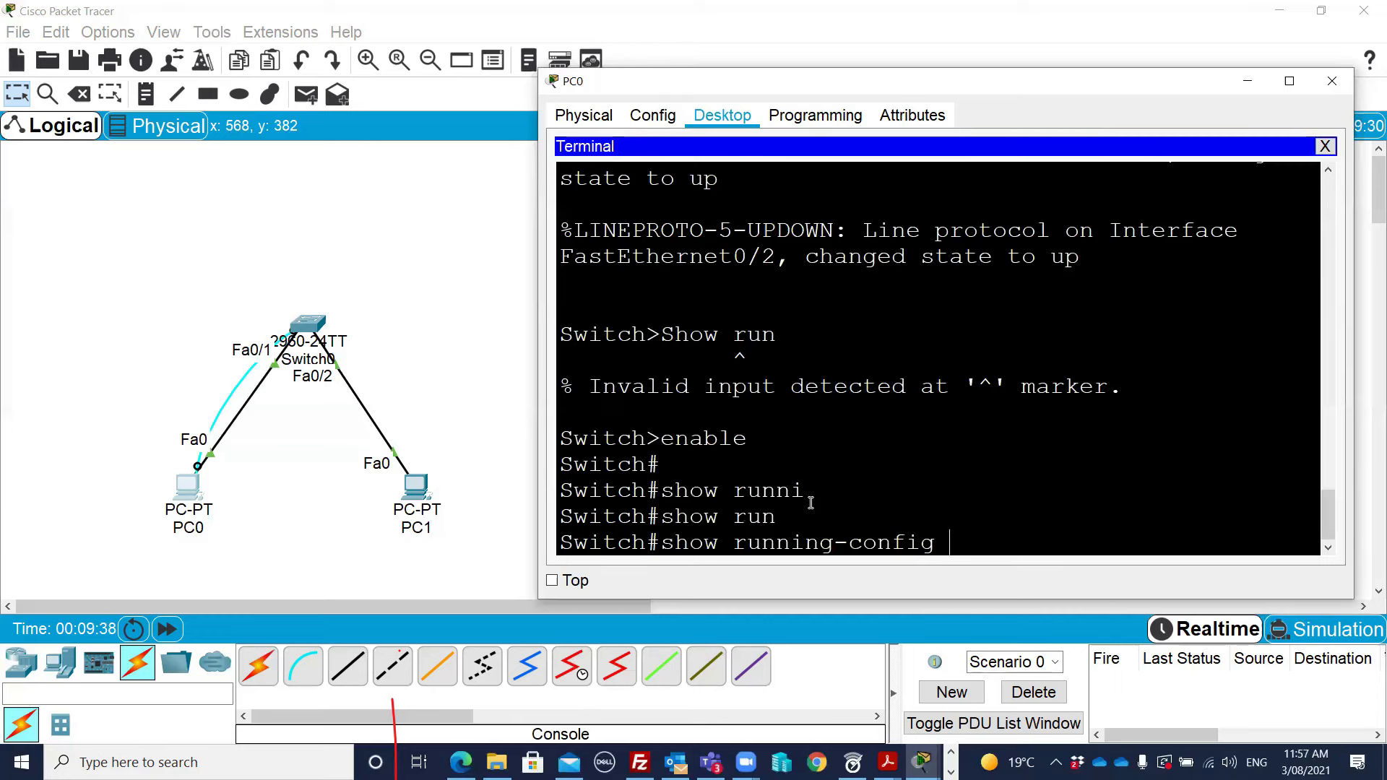
key("Return")
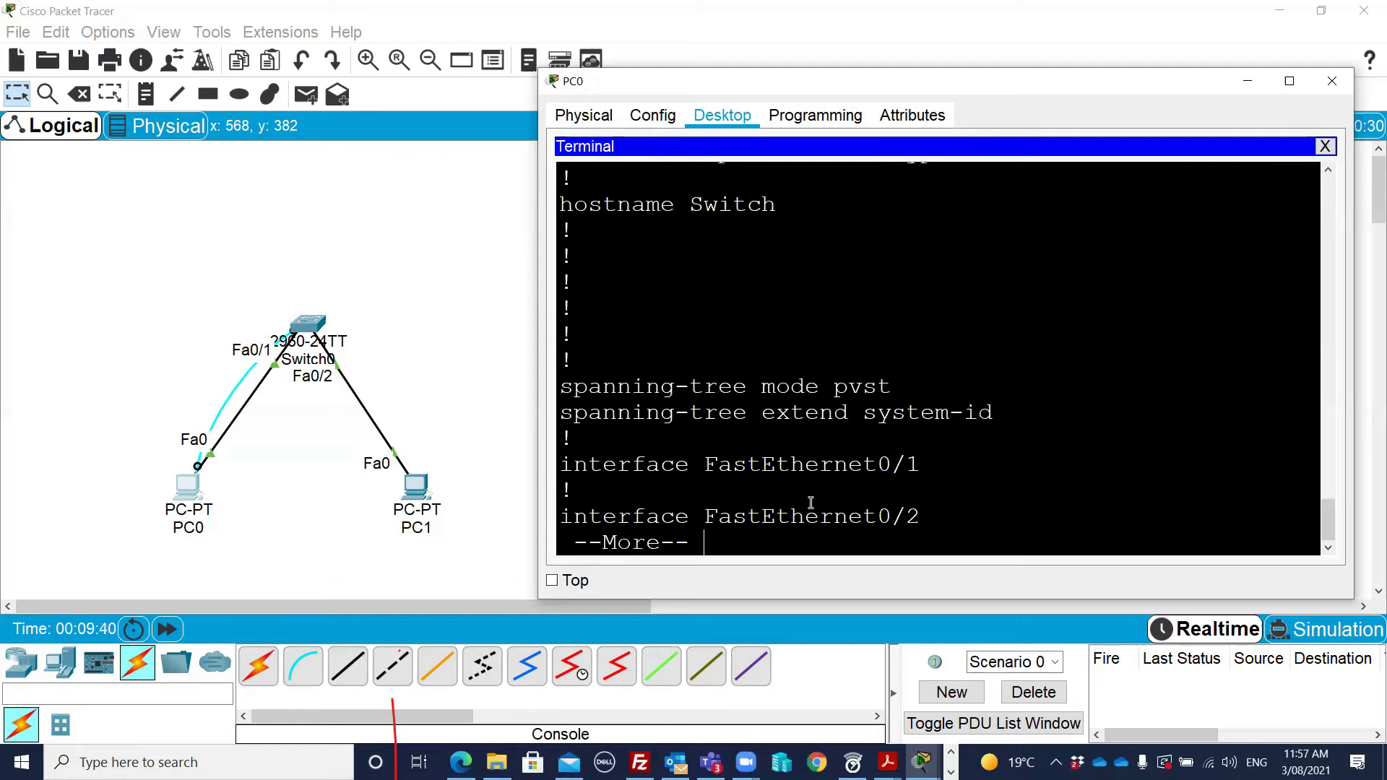
Step: Examine the start of the running configuration and page through the remaining output to its end
scroll(913, 301, "up", 5)
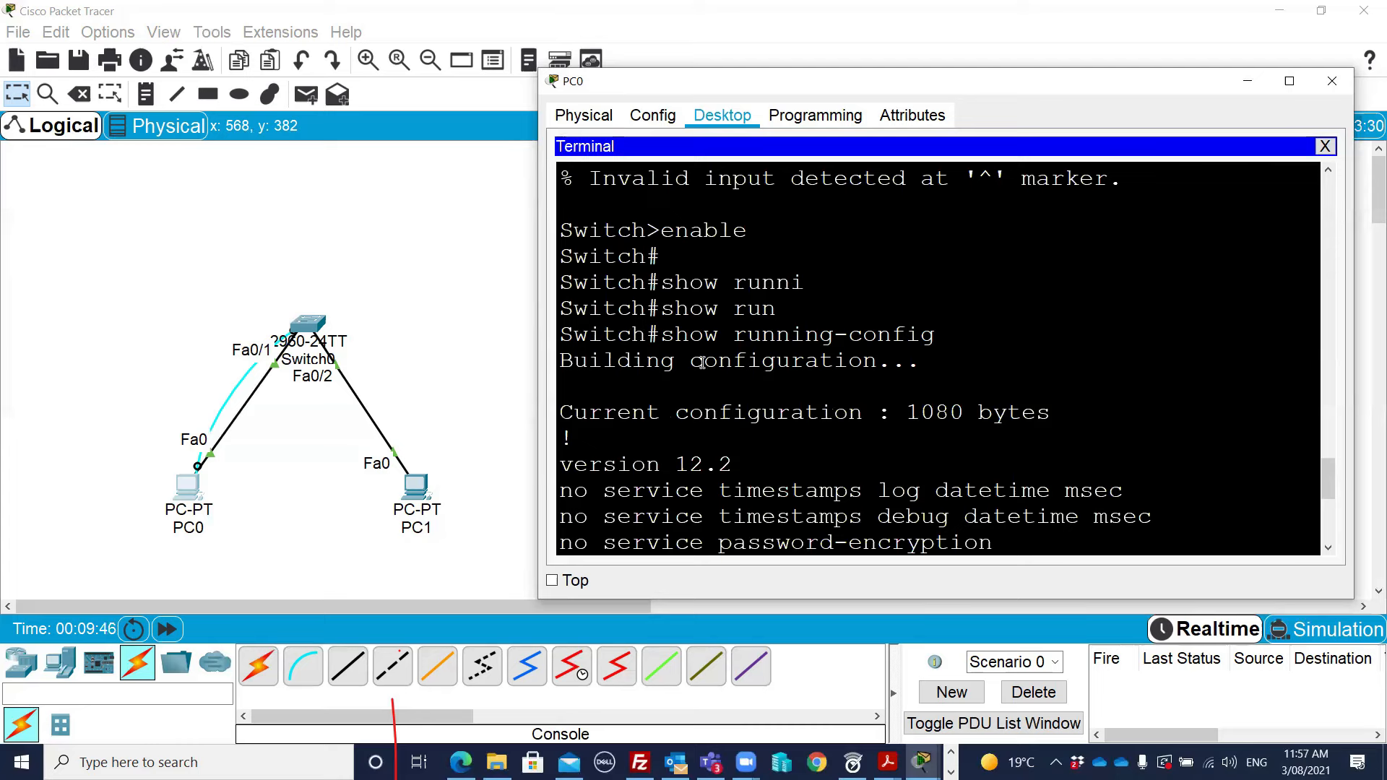
scroll(715, 380, "down", 2)
scroll(715, 379, "down", 2)
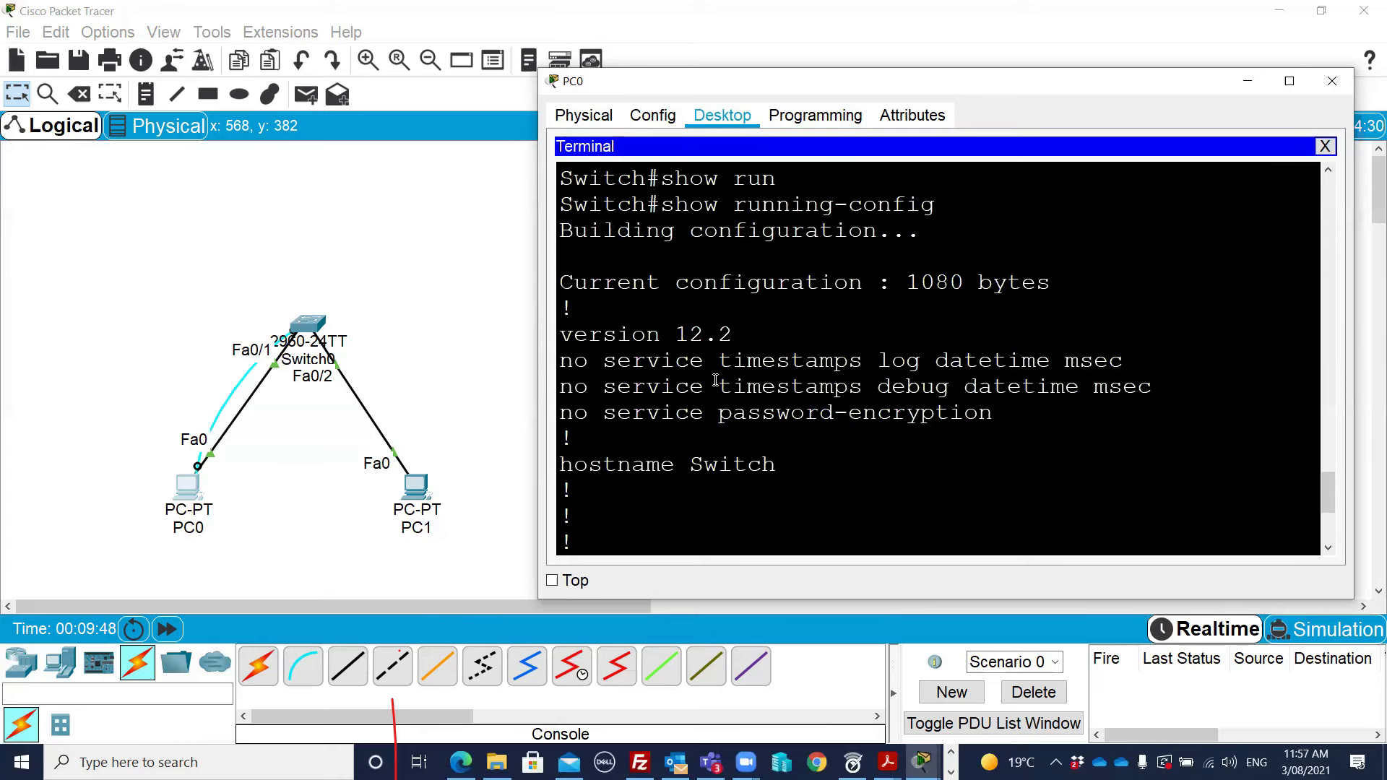
scroll(624, 352, "down", 1)
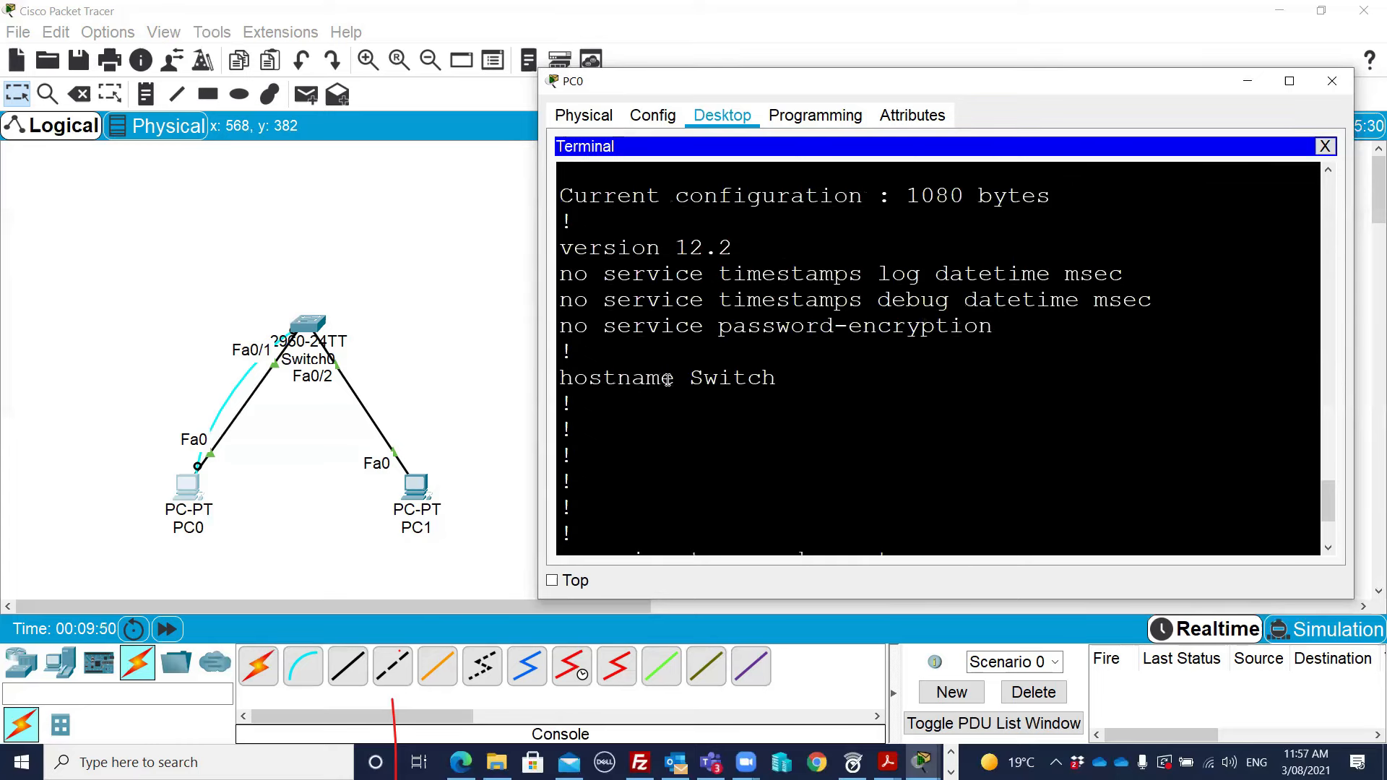
scroll(652, 385, "down", 5)
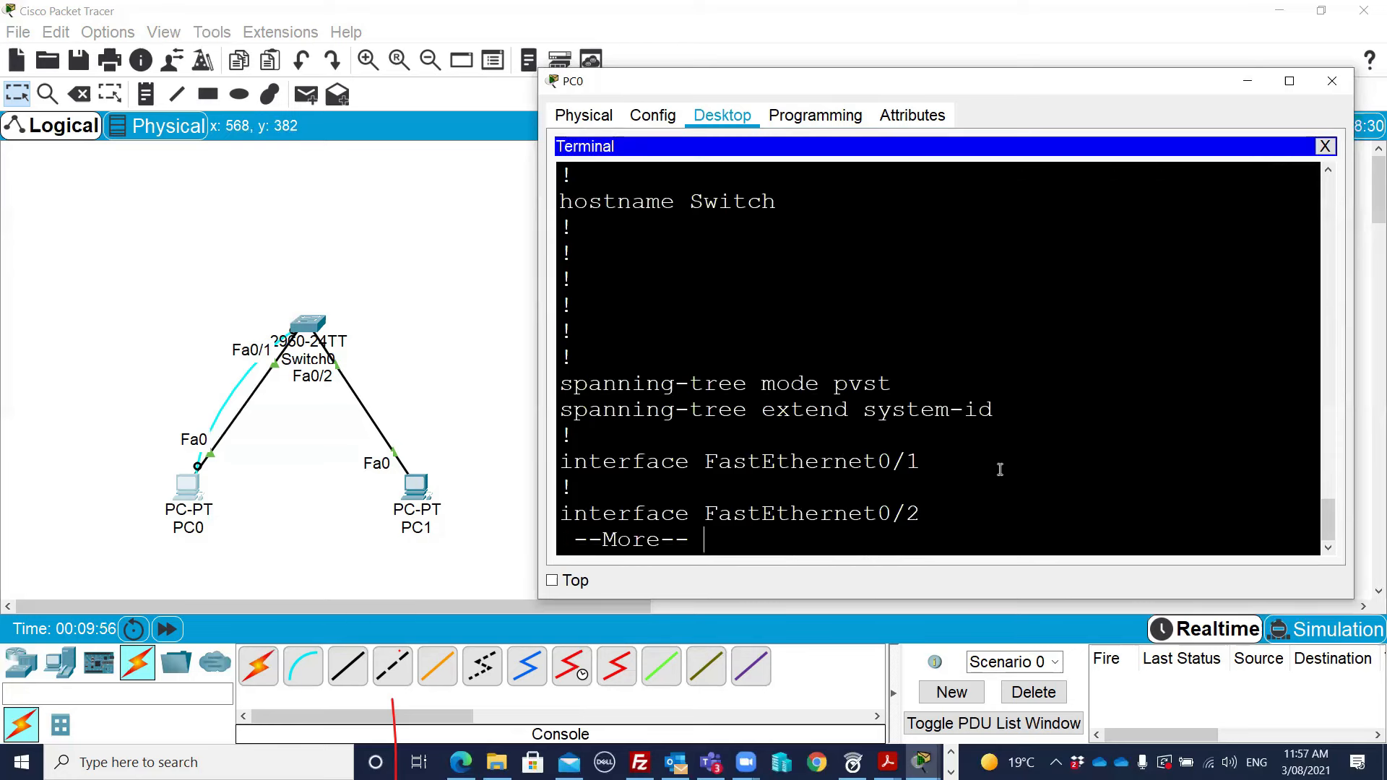
key("space")
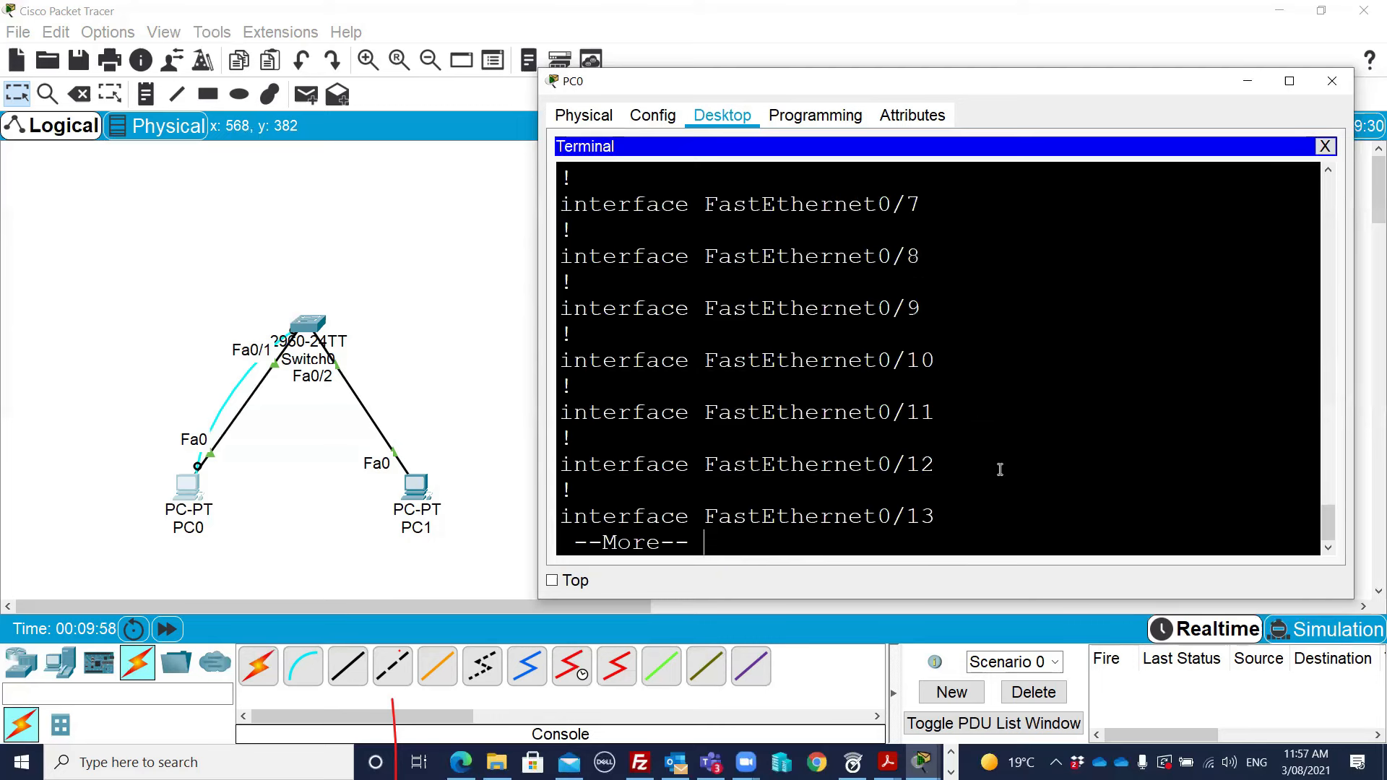
key("space")
key("space")
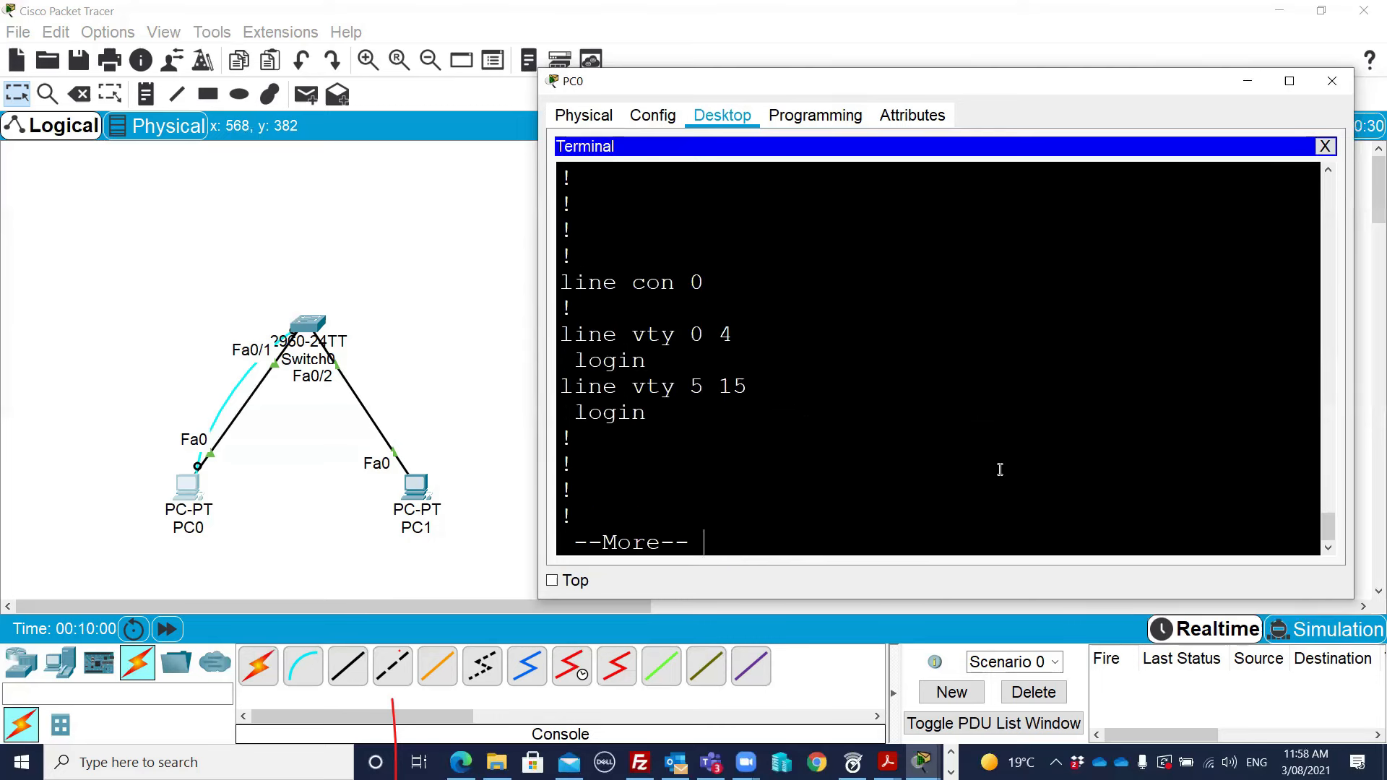
key("space")
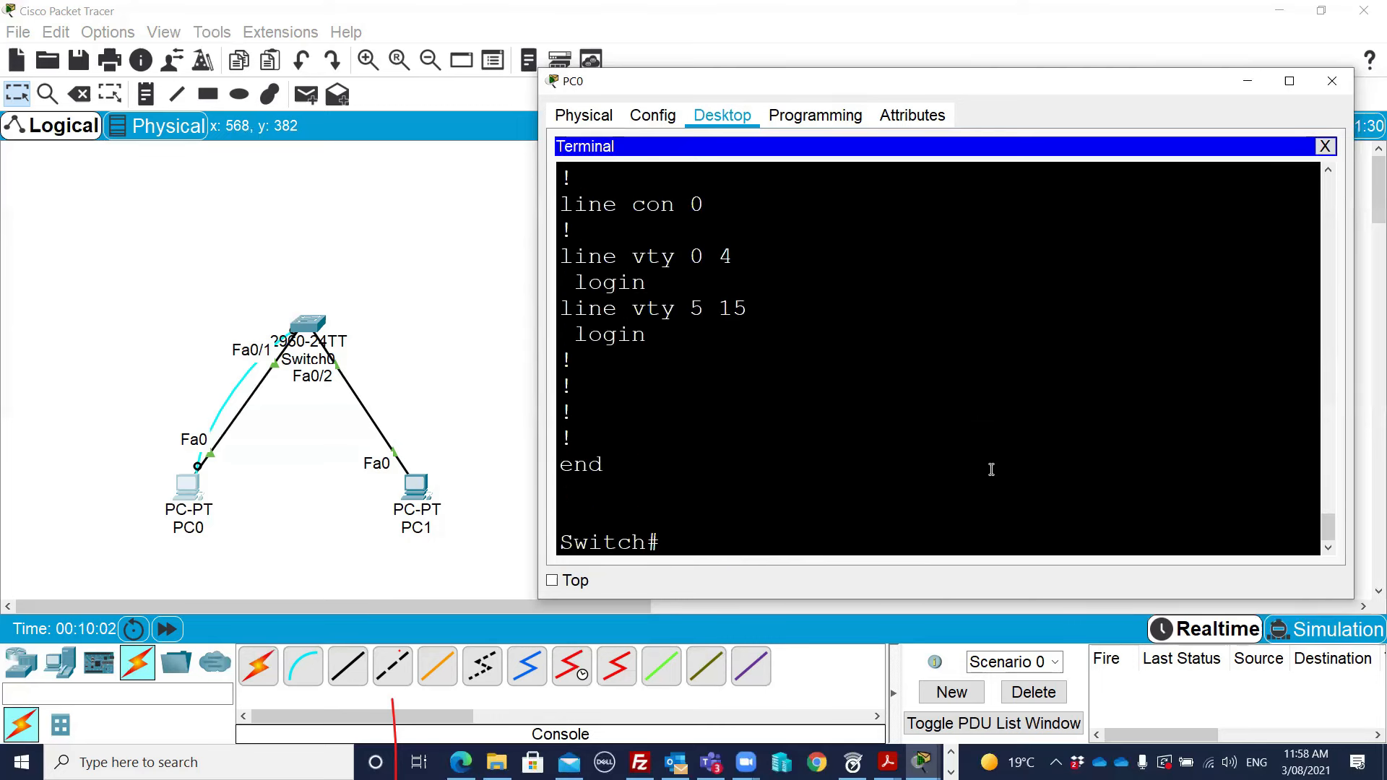
Step: Review the whole running configuration, covering the hostname, the FastEthernet and GigabitEthernet interfaces, Vlan1, and the console and vty lines
scroll(945, 414, "up", 10)
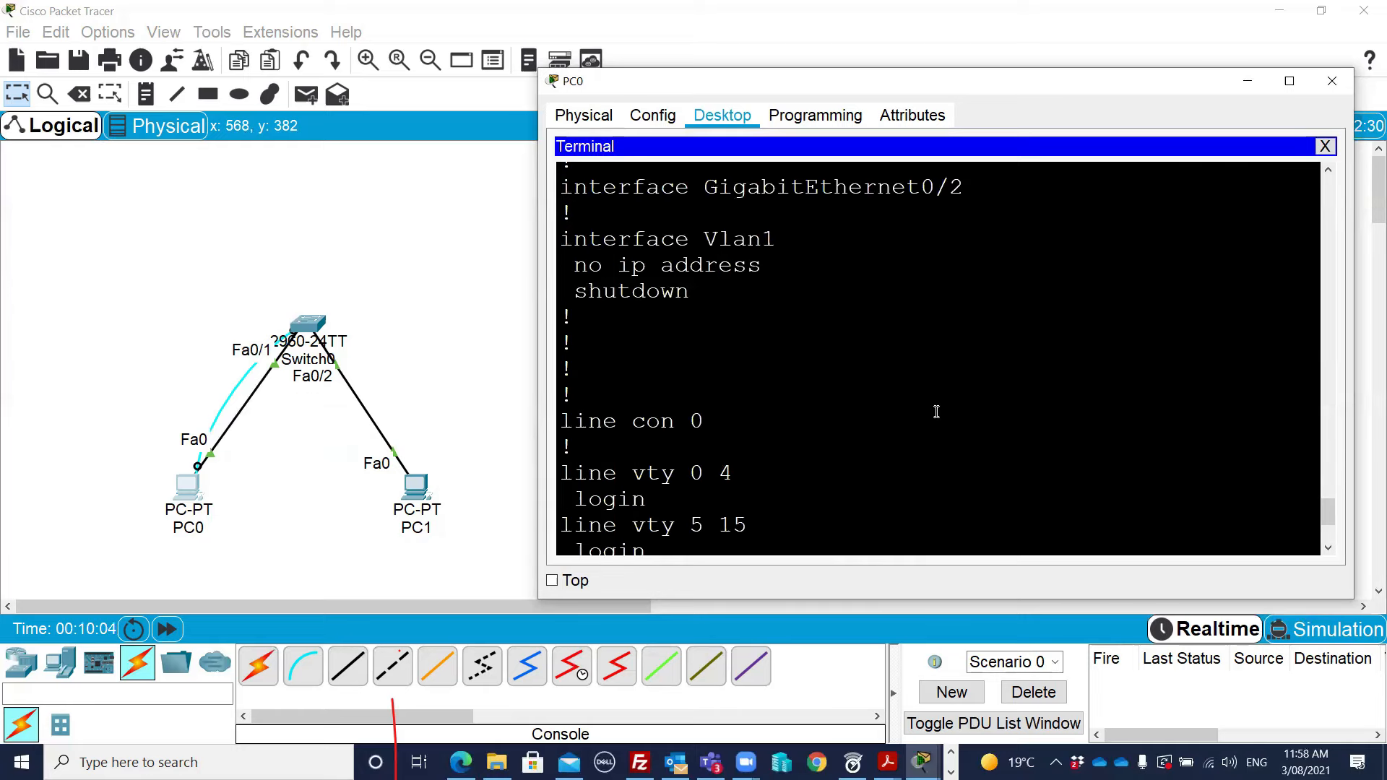
scroll(930, 409, "up", 10)
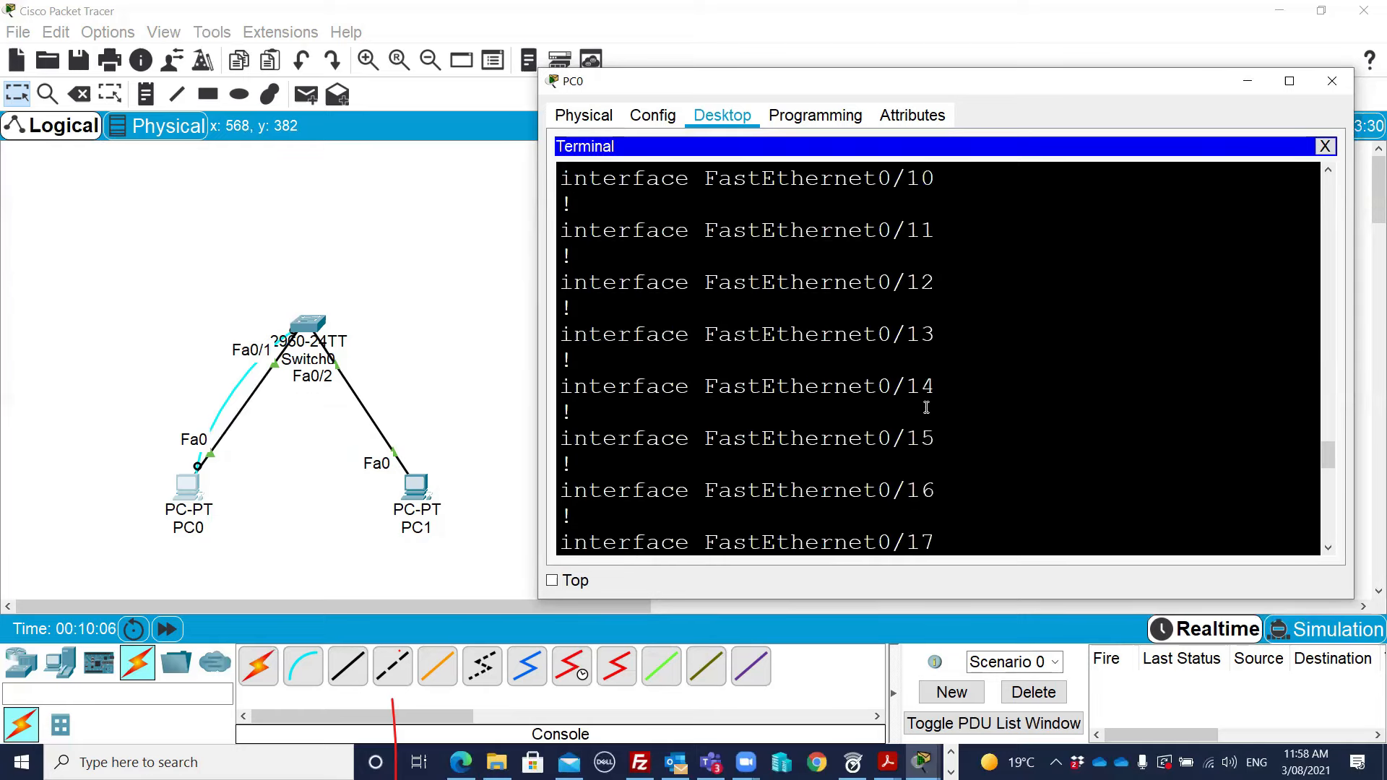
scroll(924, 407, "up", 8)
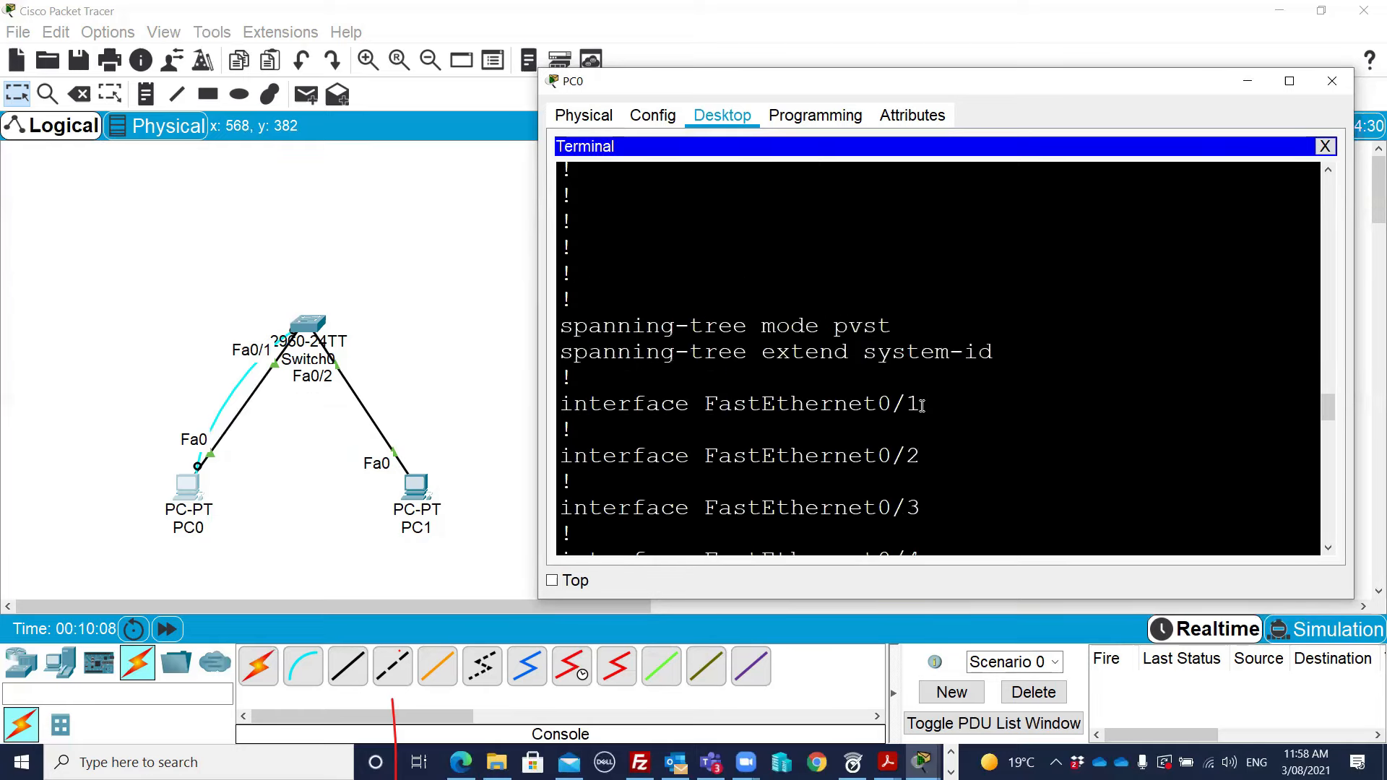
scroll(921, 406, "up", 3)
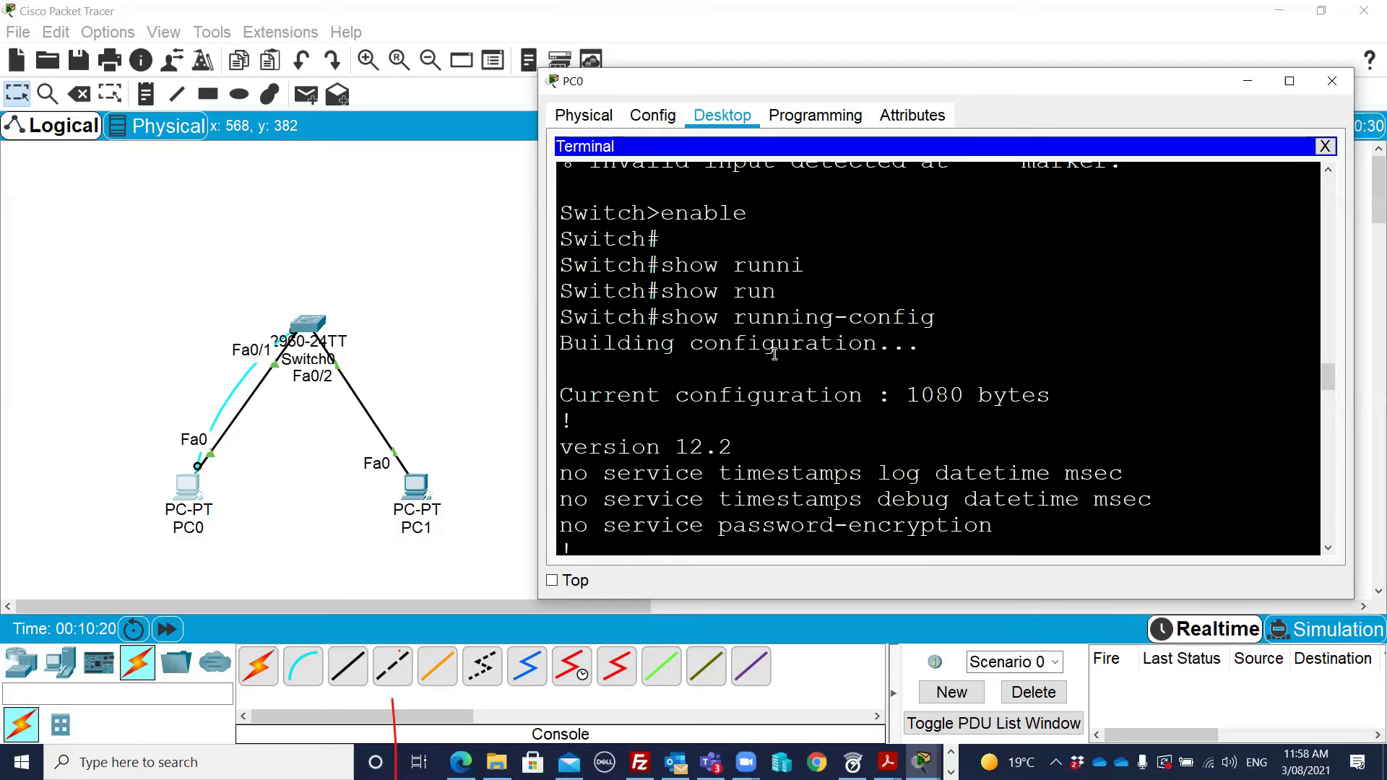
scroll(778, 354, "down", 2)
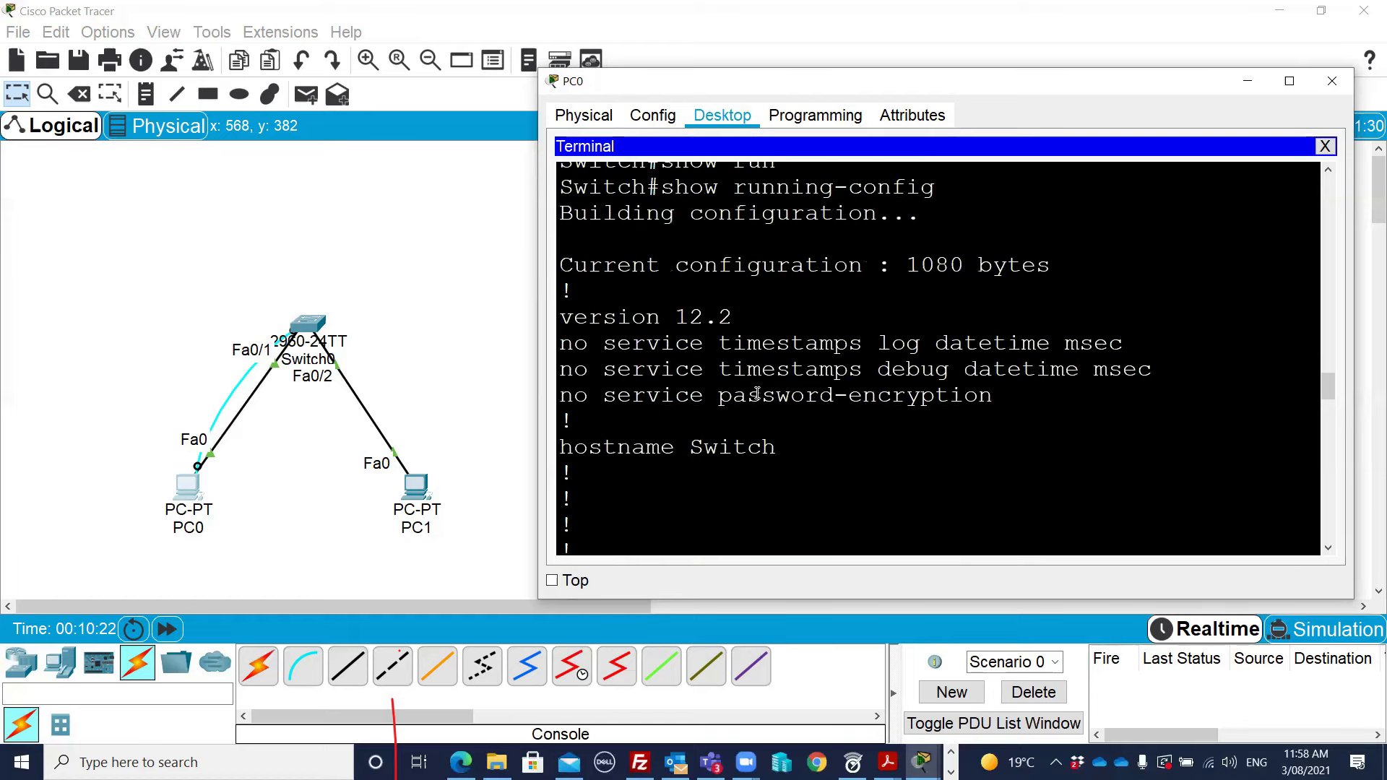
scroll(807, 358, "down", 3)
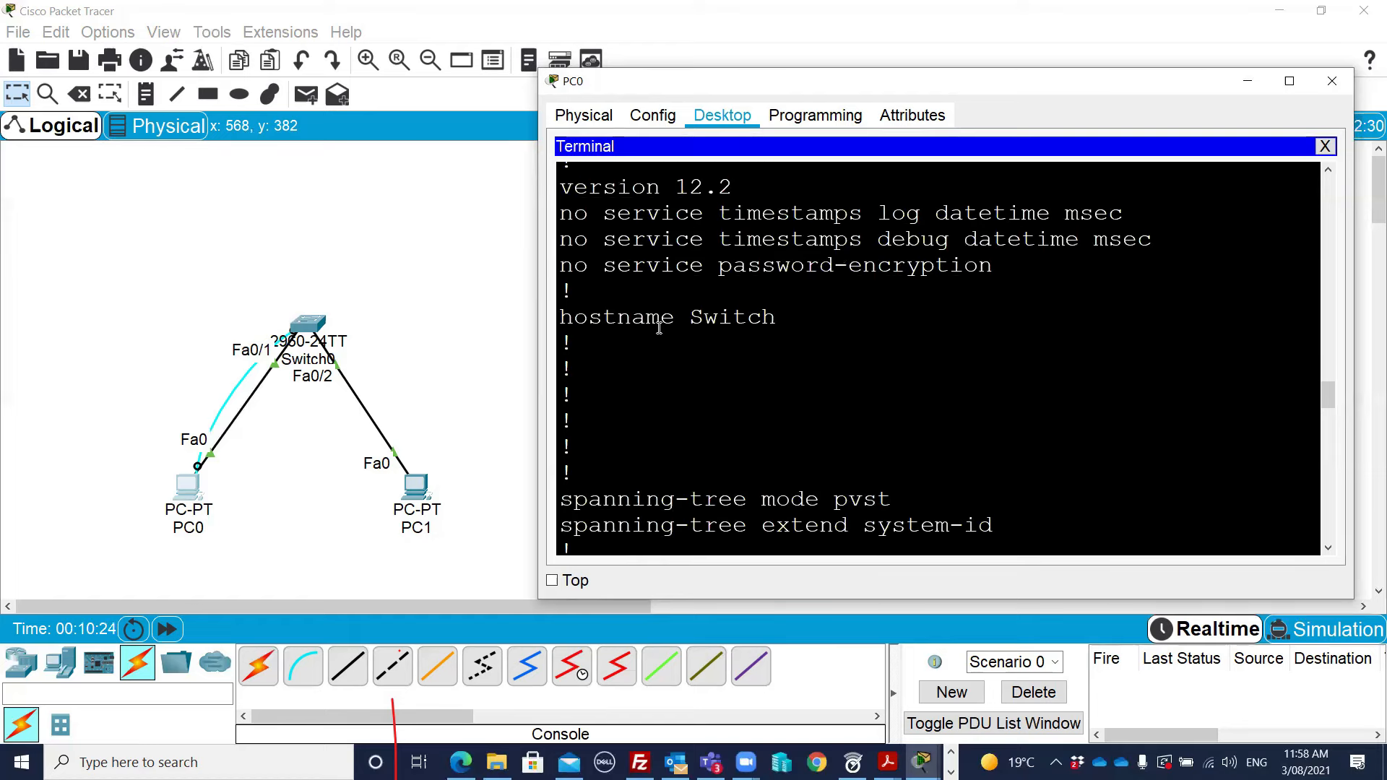
scroll(737, 328, "down", 3)
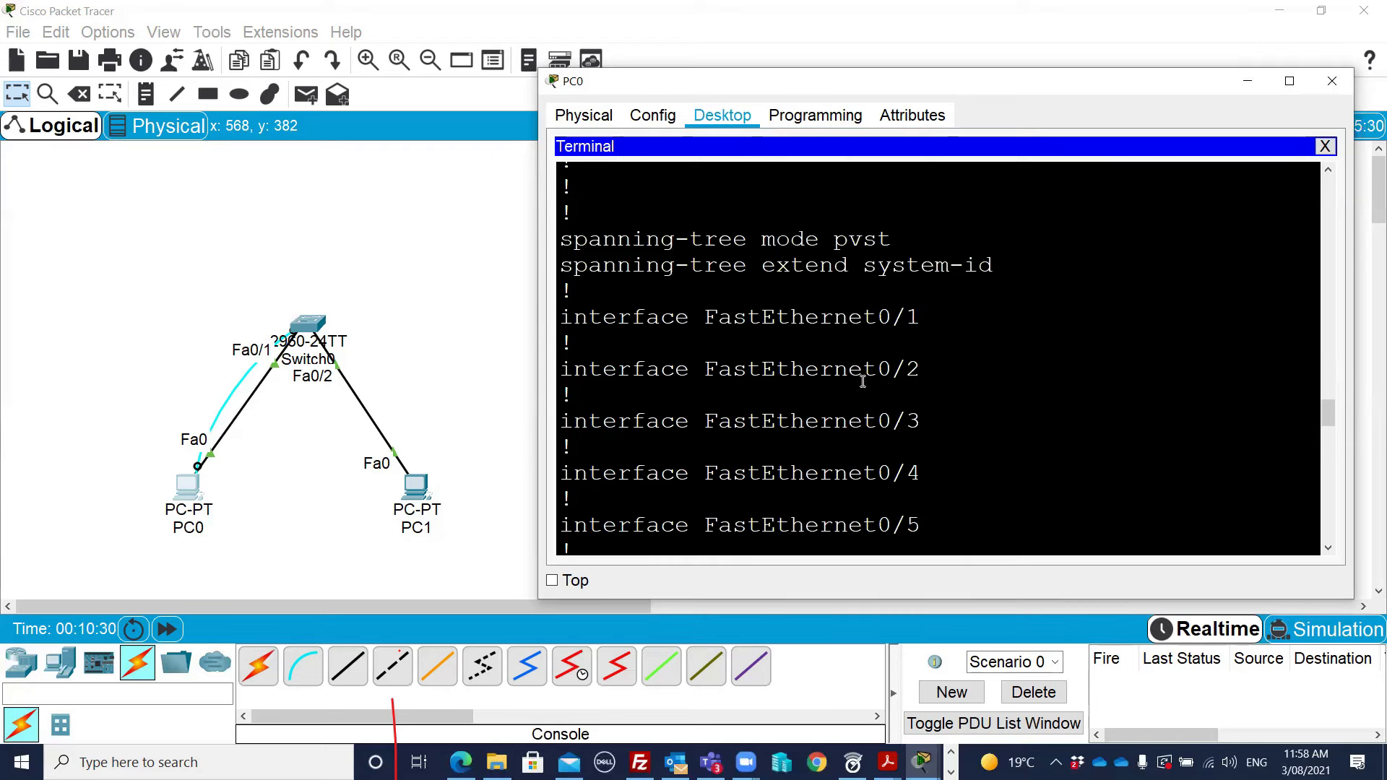
scroll(867, 383, "down", 4)
scroll(860, 379, "down", 6)
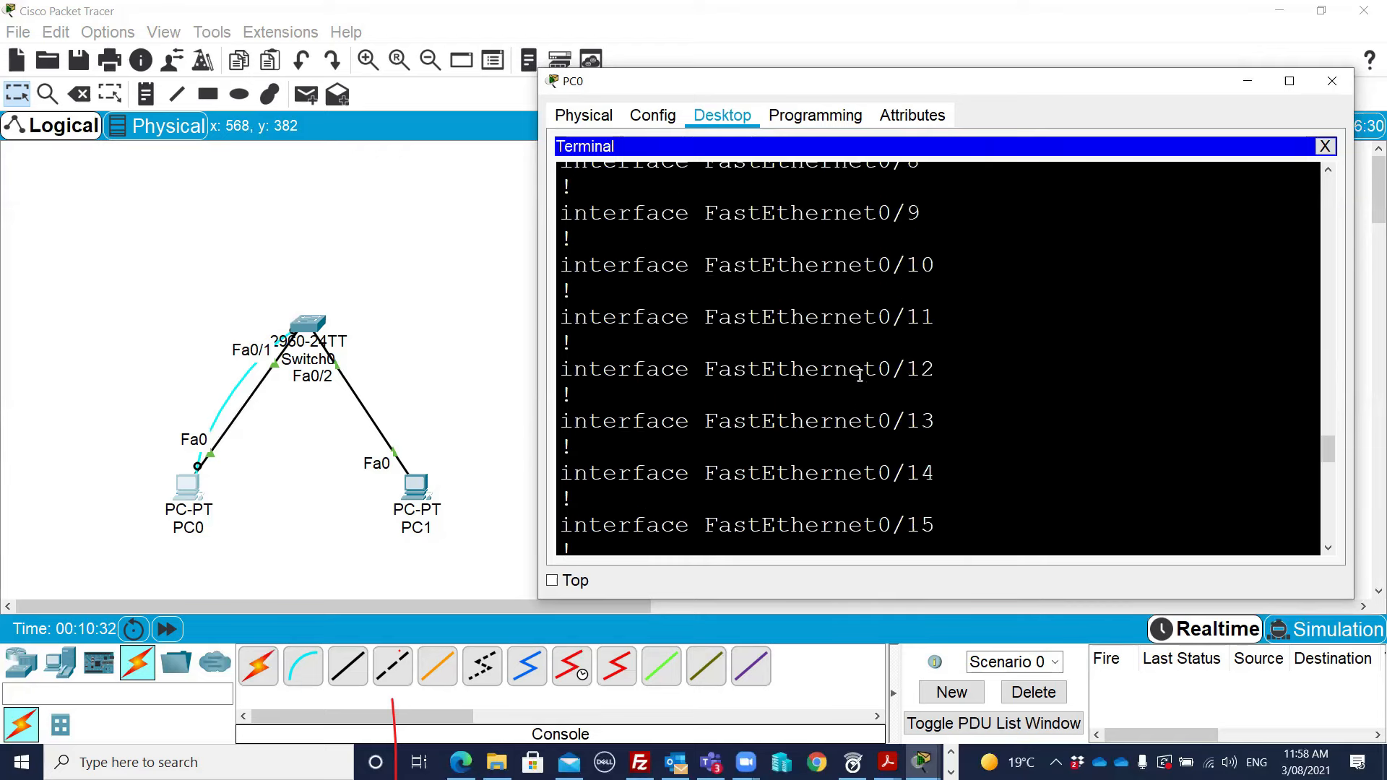
scroll(858, 375, "down", 4)
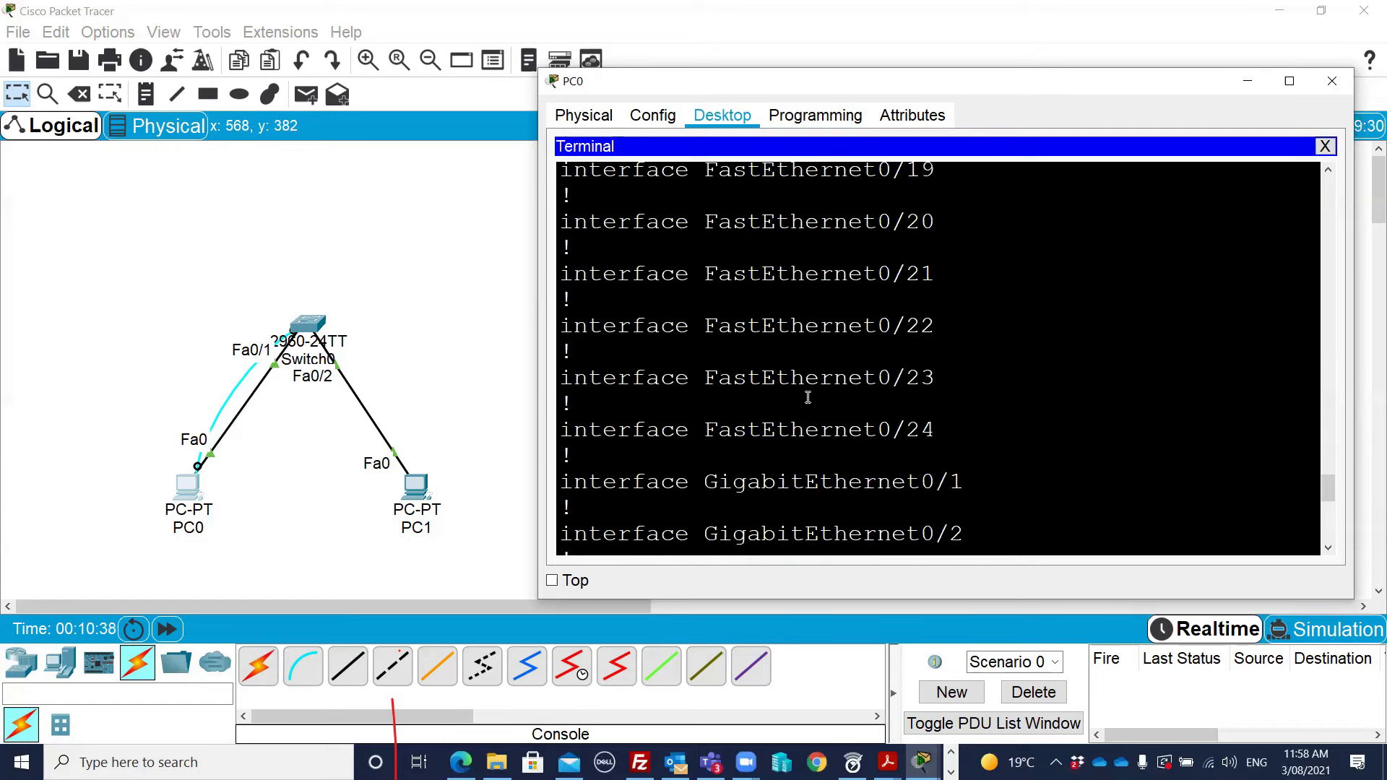
scroll(808, 396, "down", 2)
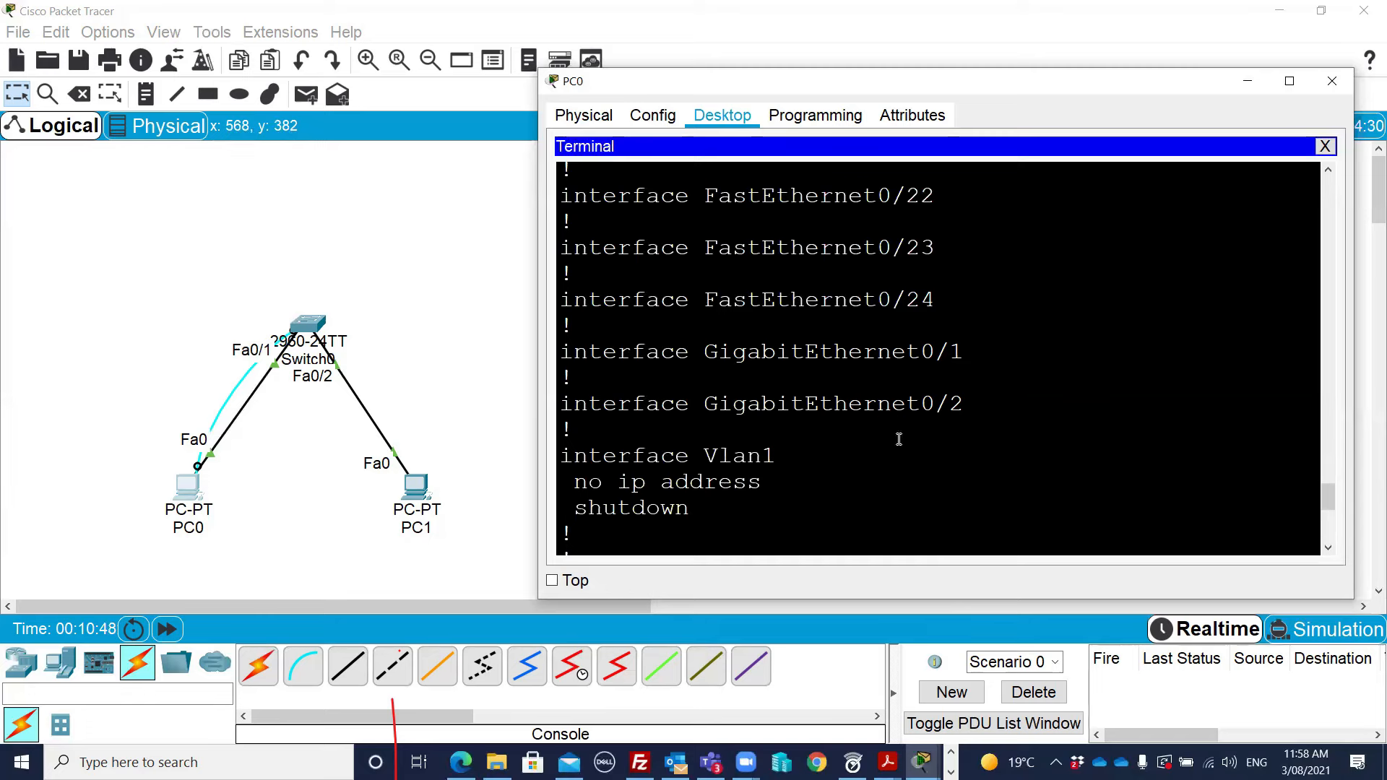
scroll(874, 435, "down", 3)
scroll(867, 426, "down", 1)
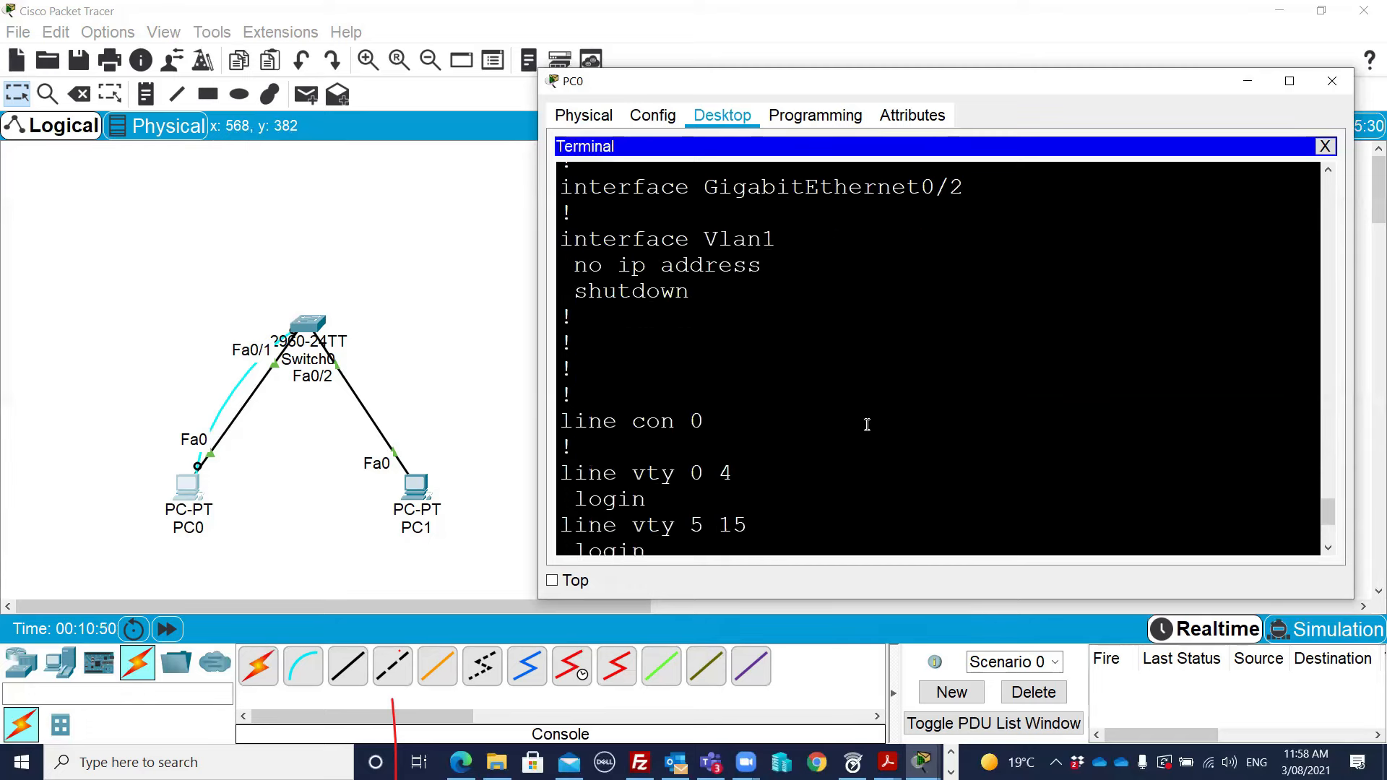
scroll(866, 419, "down", 1)
scroll(867, 419, "up", 1)
scroll(774, 354, "down", 2)
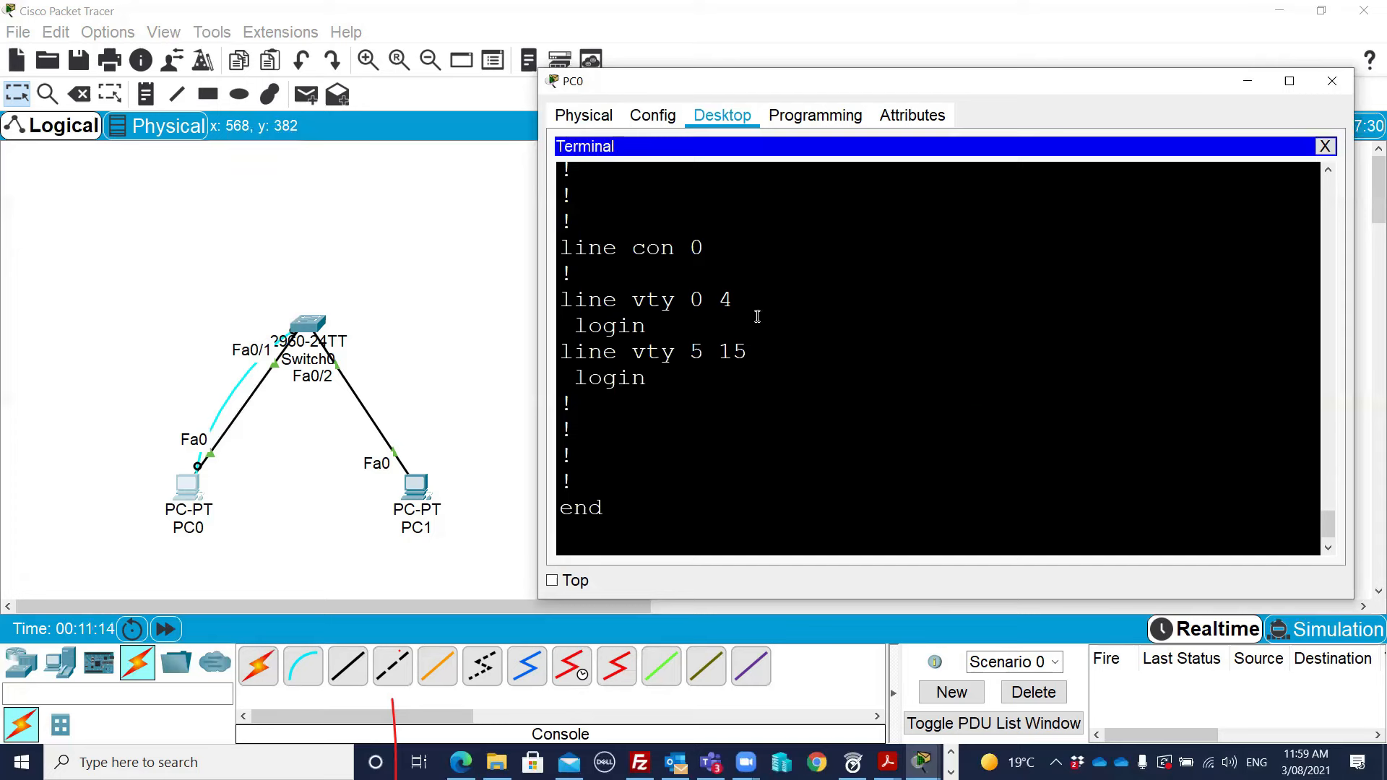
scroll(714, 372, "down", 1)
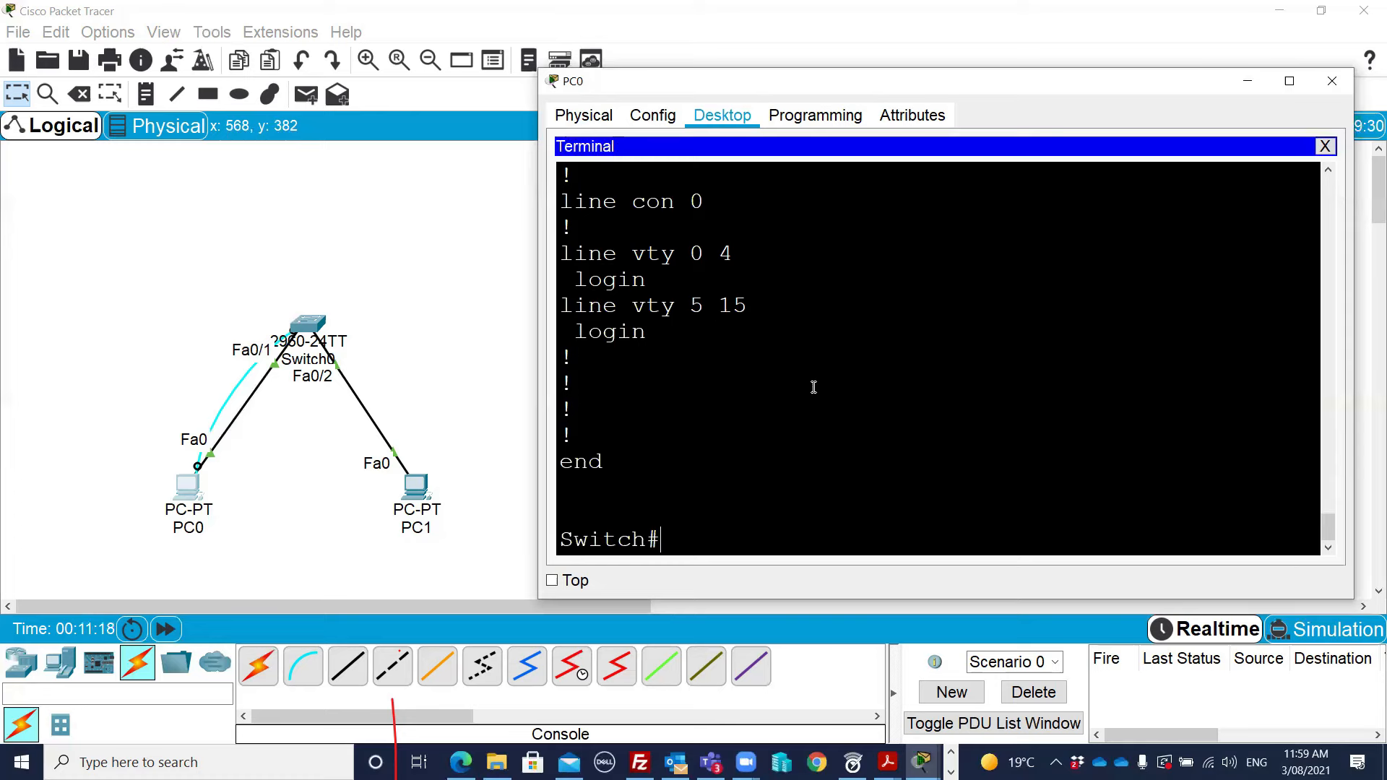
scroll(813, 387, "up", 10)
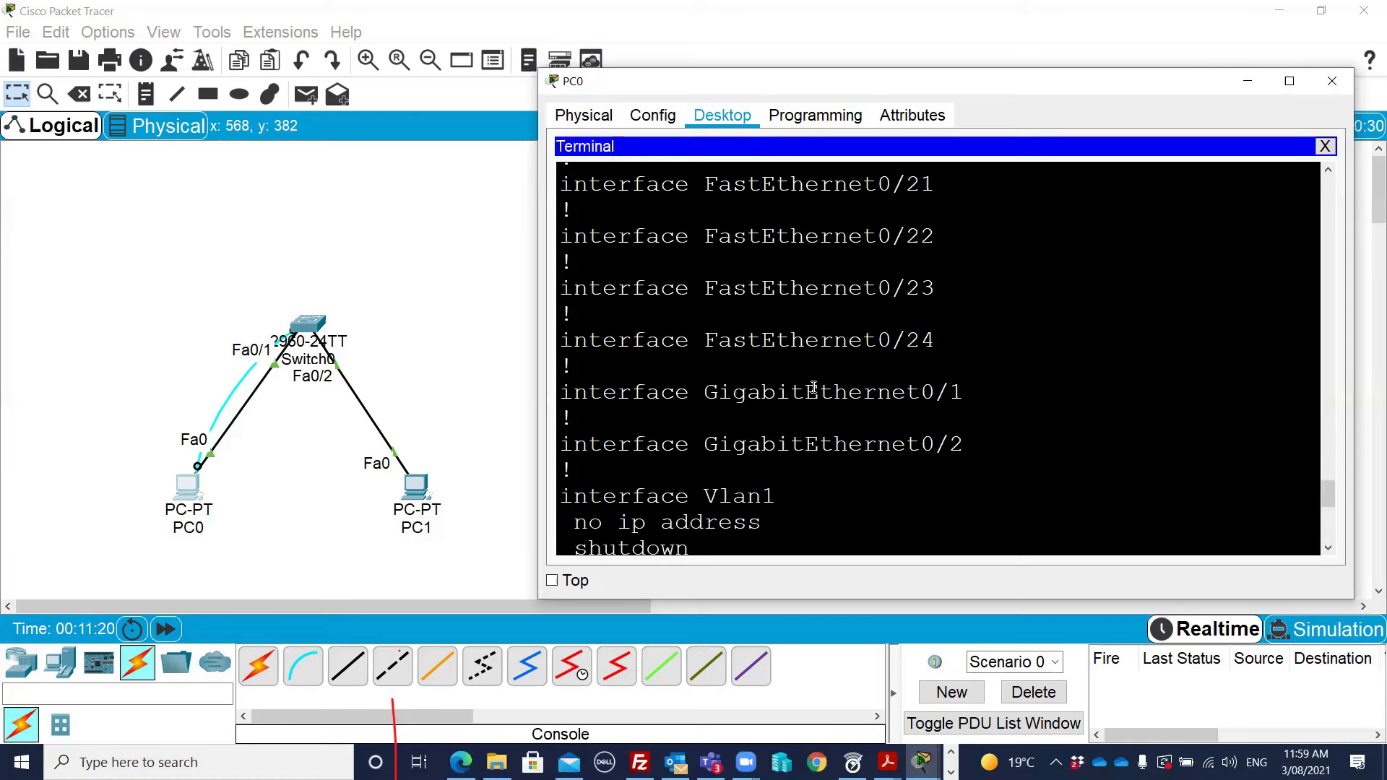
Step: Enter global configuration mode on the switch with the full command configure Terminal
scroll(814, 387, "up", 5)
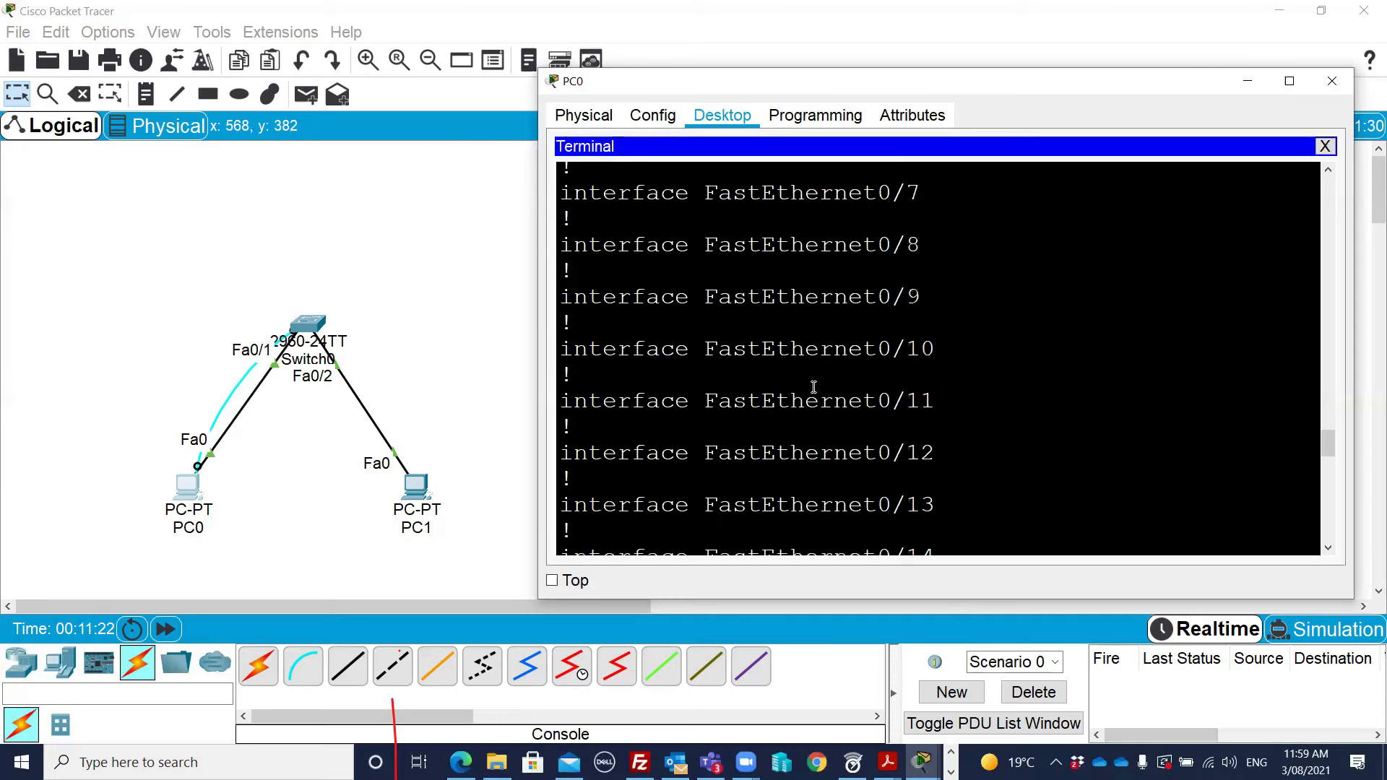
scroll(813, 387, "up", 2)
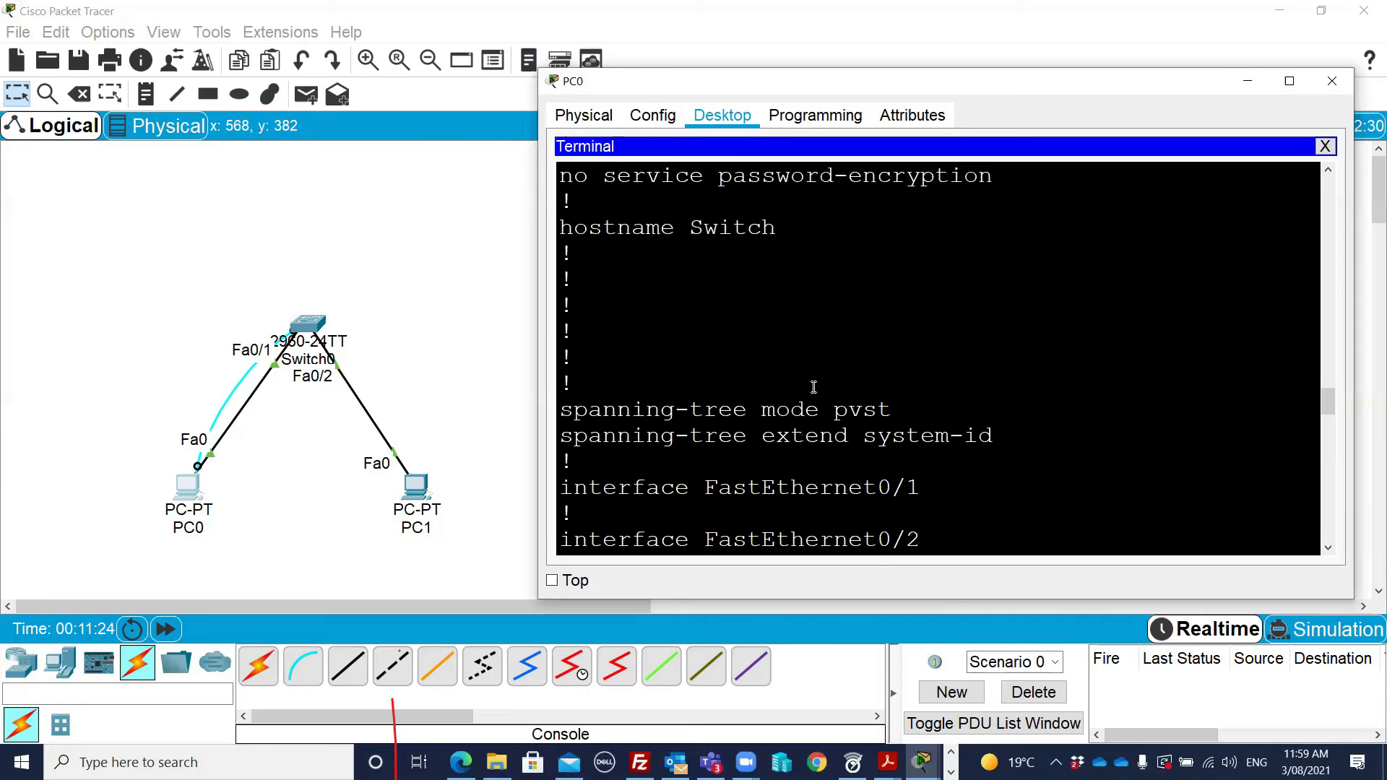
scroll(813, 387, "down", 6)
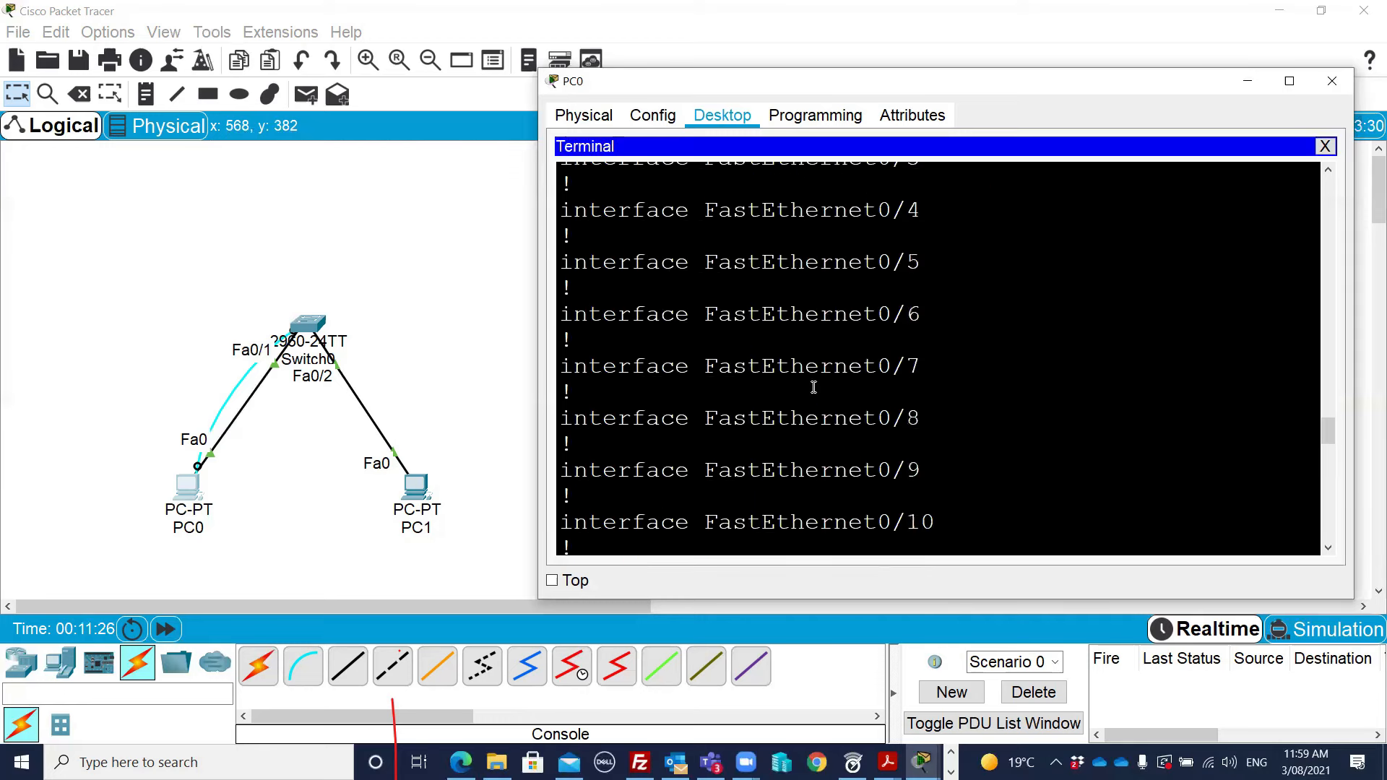
scroll(814, 386, "down", 10)
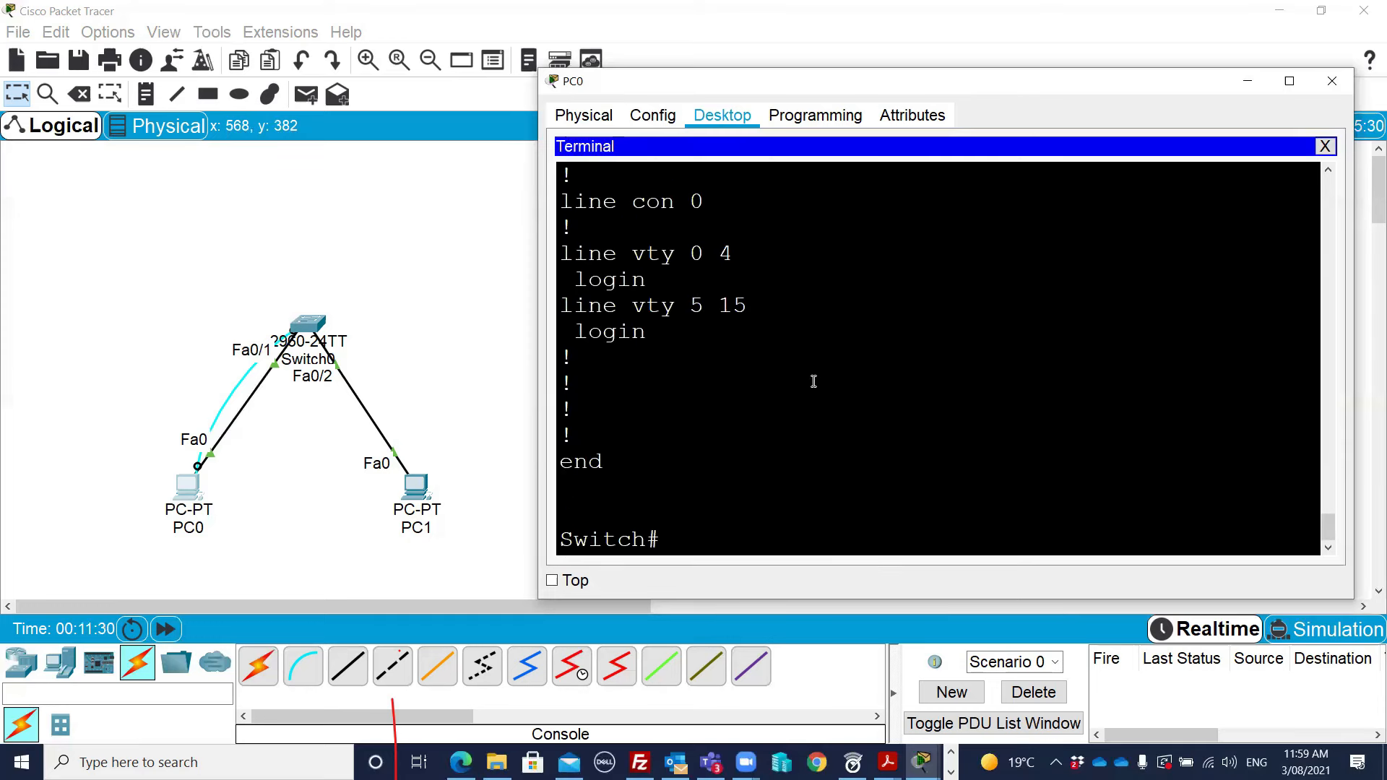
key("Return")
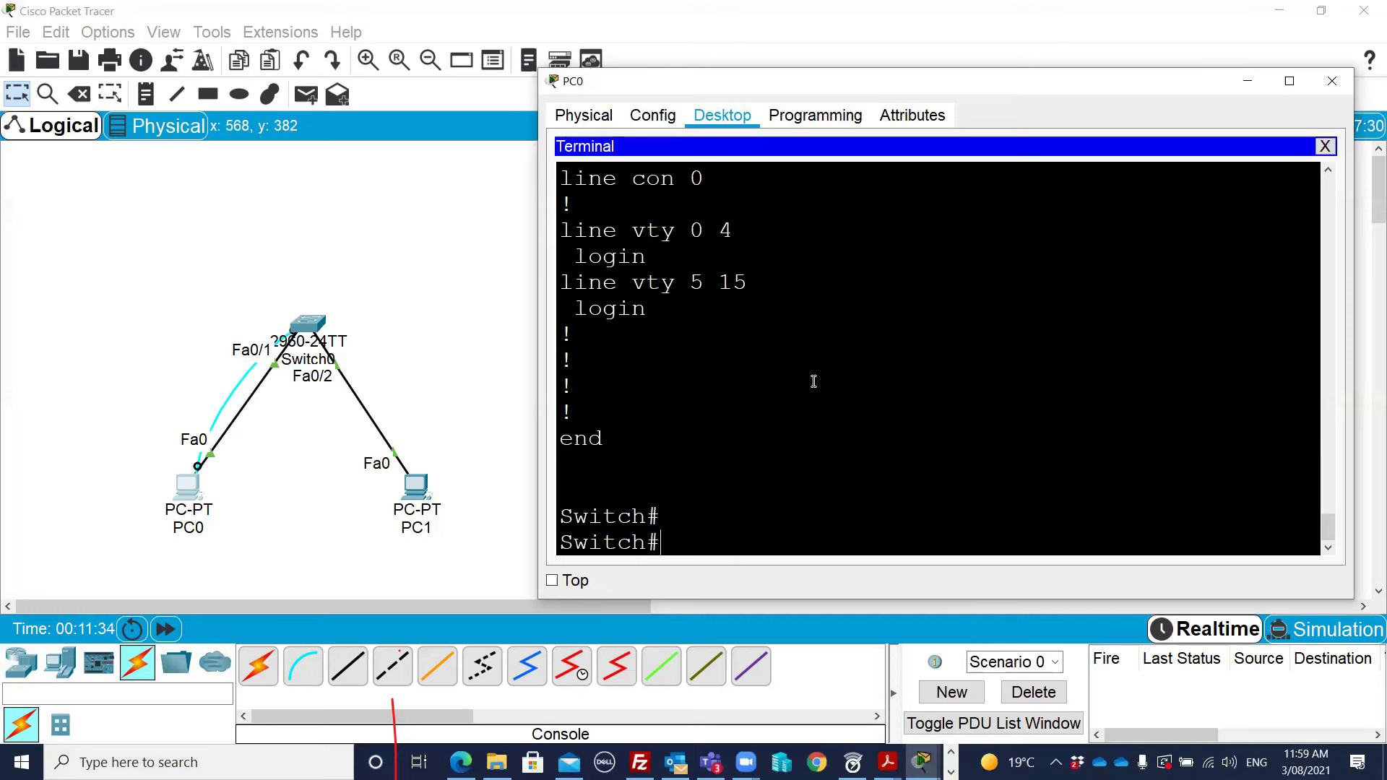
type("configure Terminal")
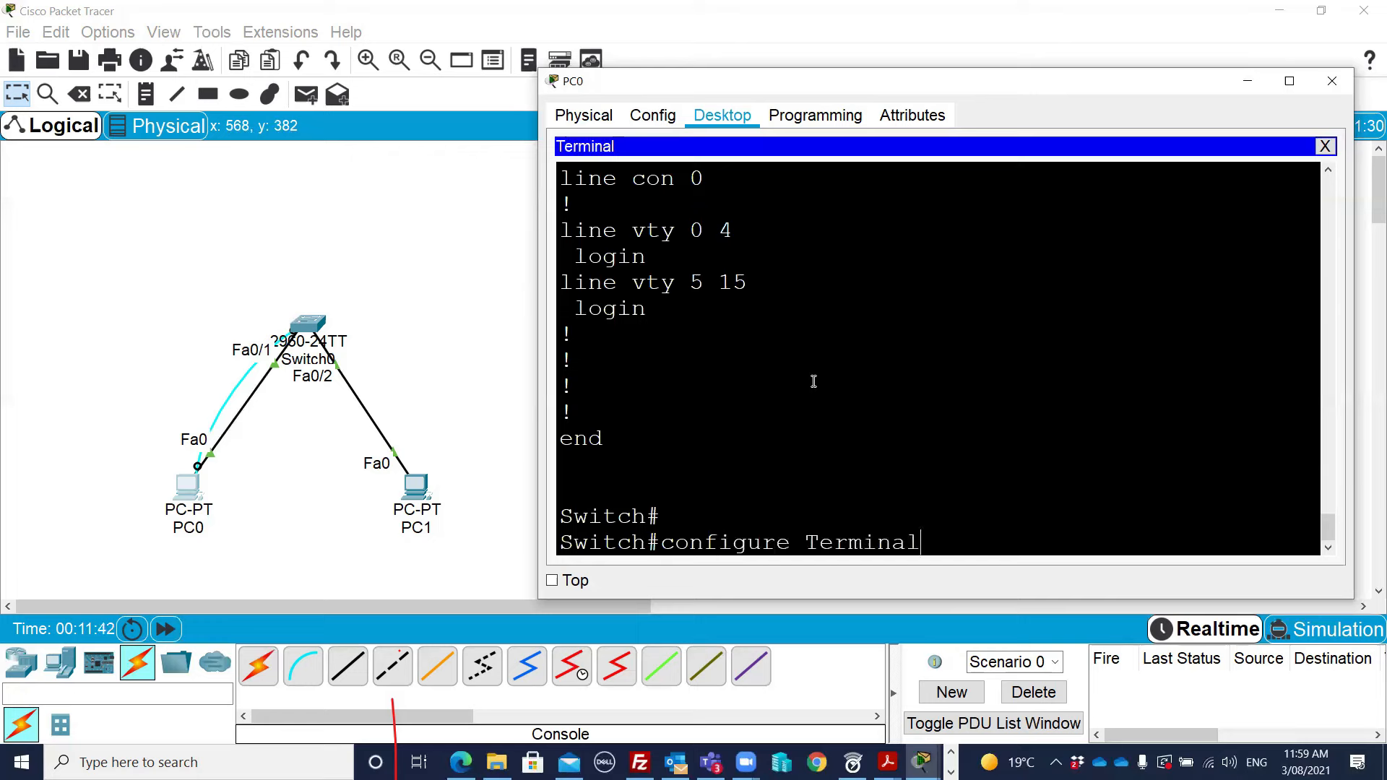
key("Return")
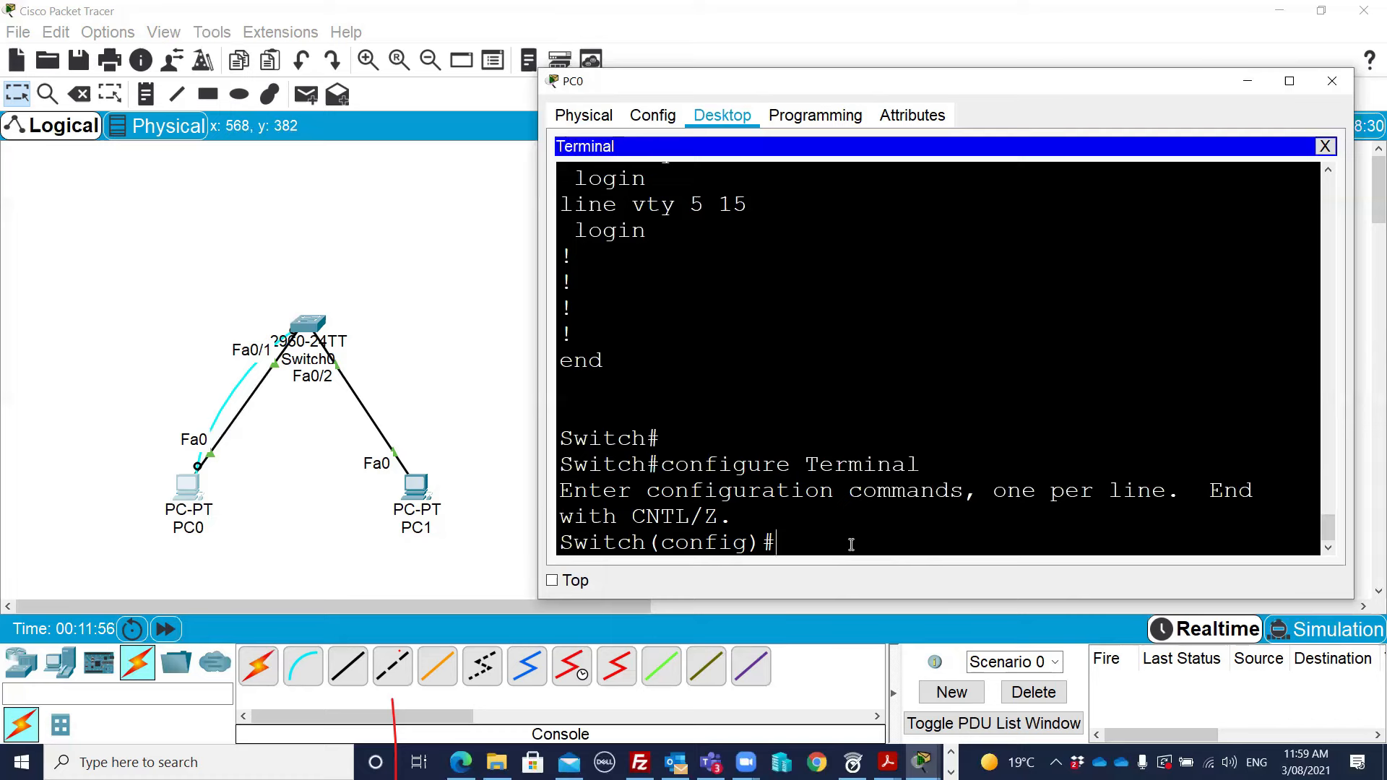
key("Return")
key("Return")
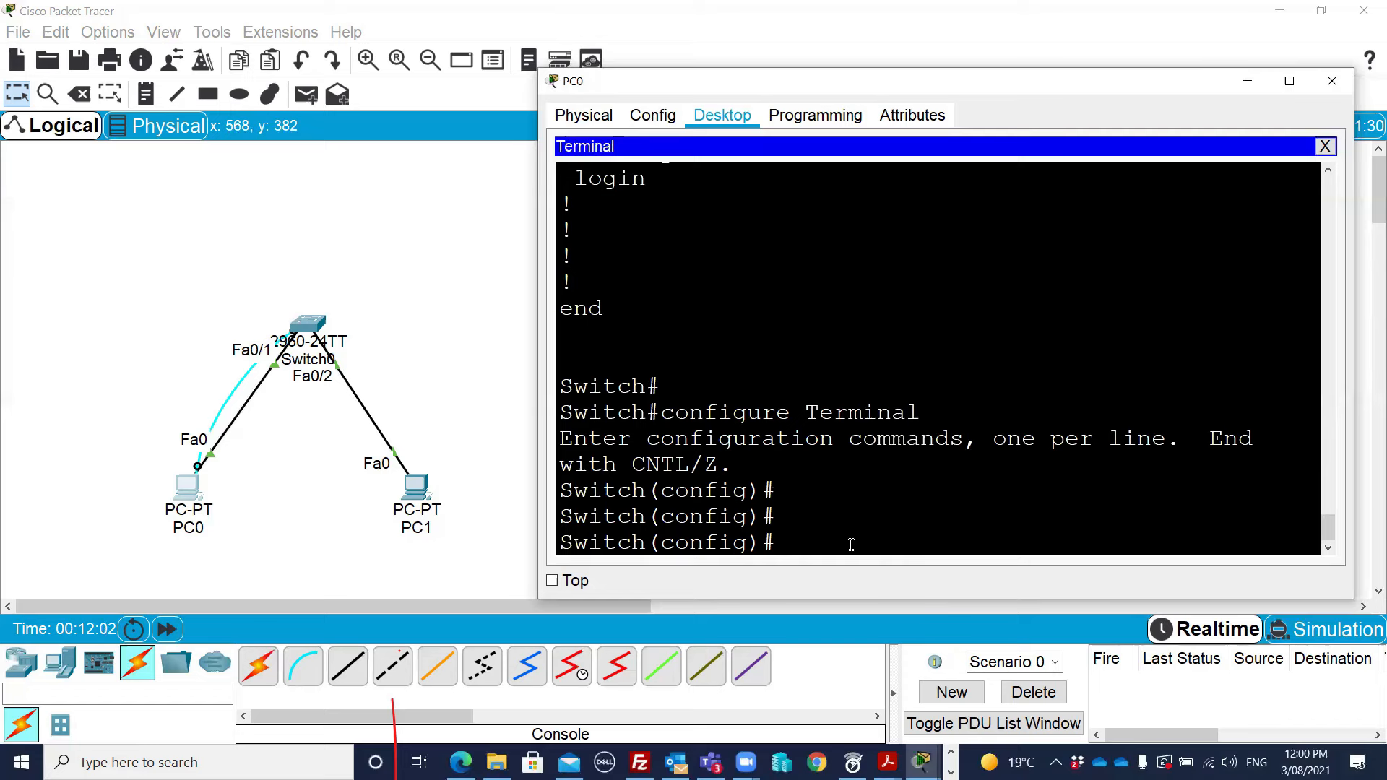
Step: Enter interface configuration mode for fa0/1 with int fa0/1 and return to global configuration mode with exit
type("int fa0/1")
key("Return")
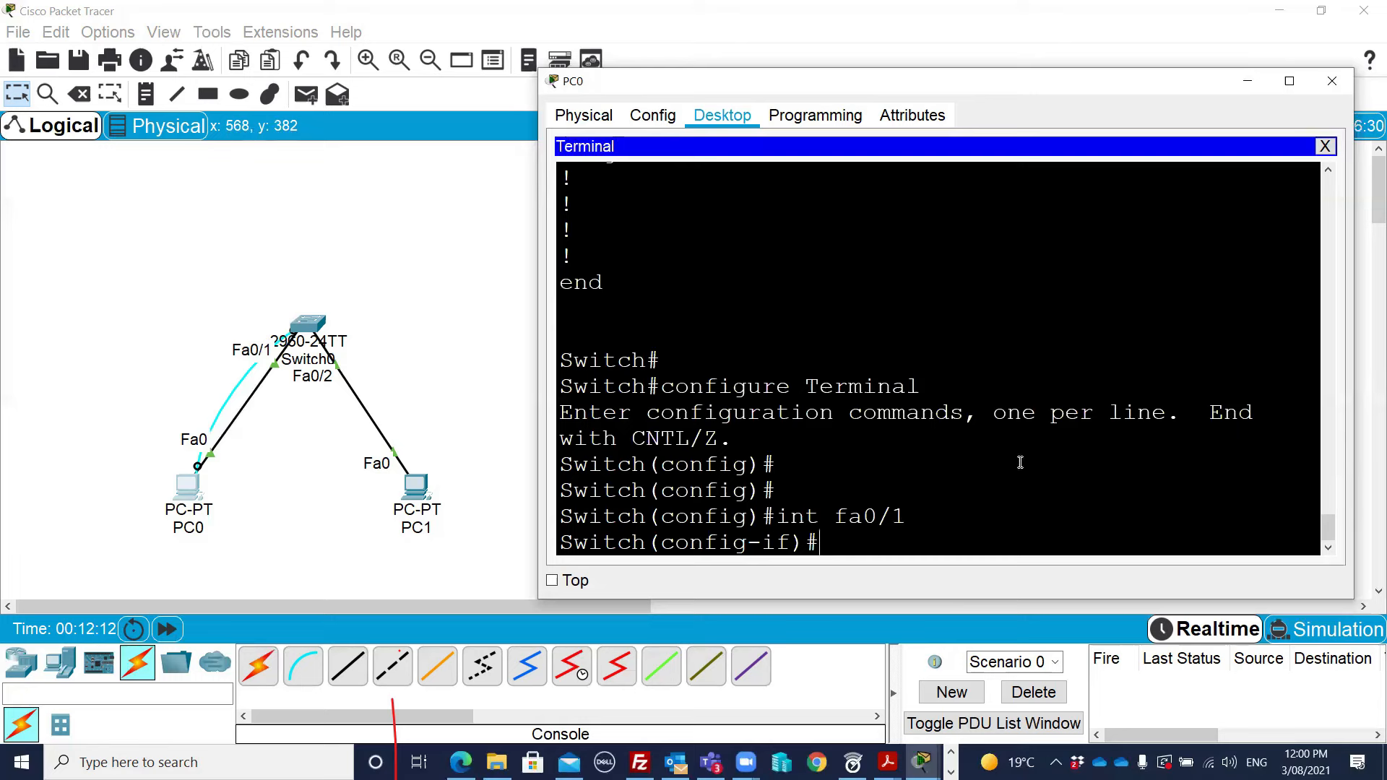
type("exit")
key("Return")
key("Return")
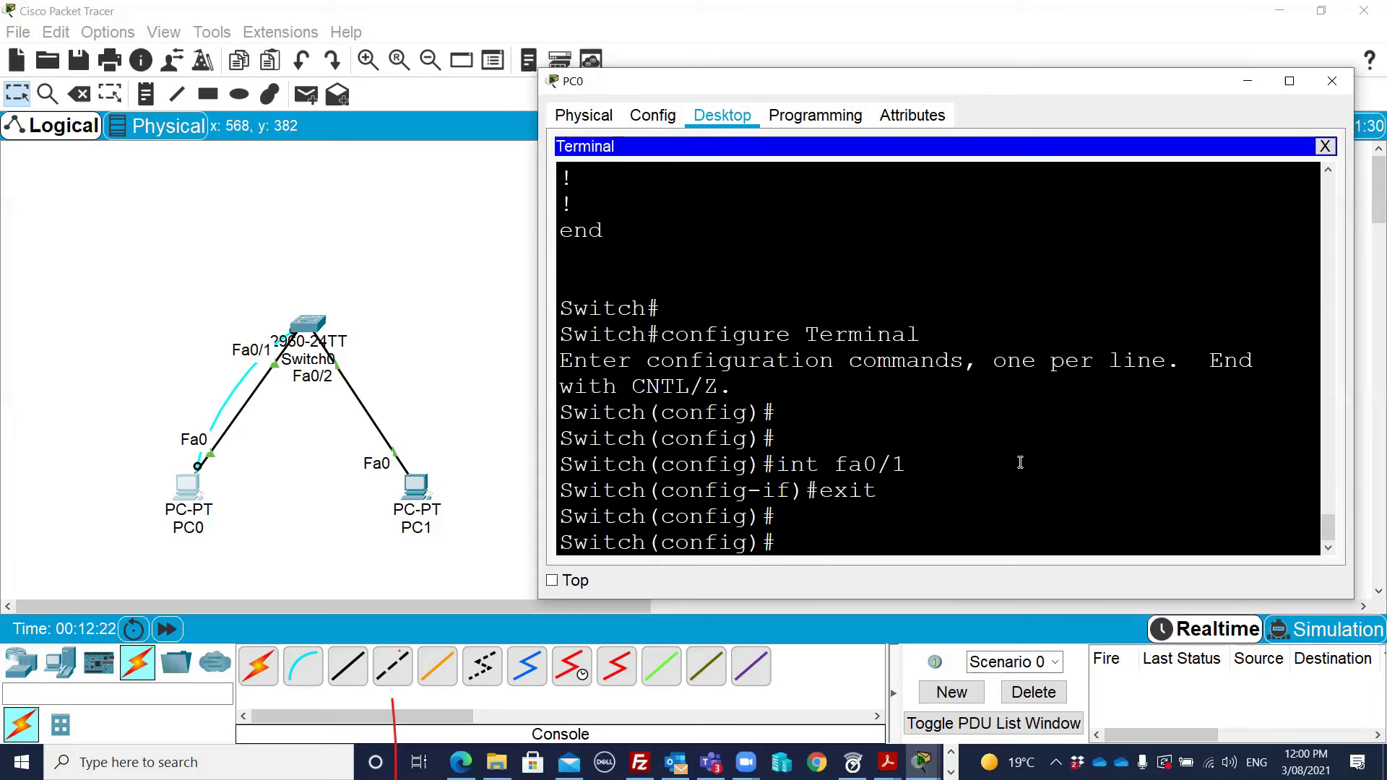
Step: Enter interface configuration mode for VLAN 1 with int vlan 1 and go back to global configuration mode with exit
type("int vlan 1")
key("Return")
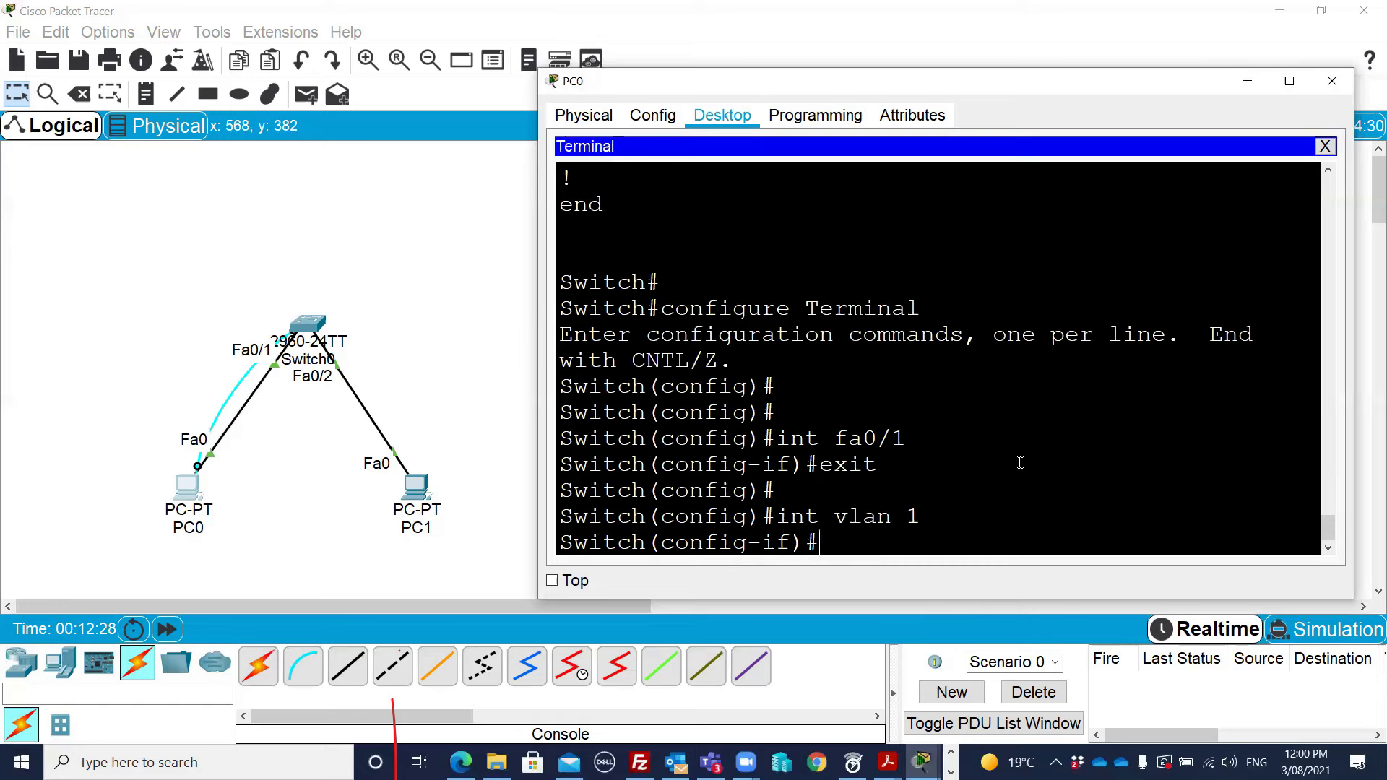
left_click_drag(763, 543, 795, 543)
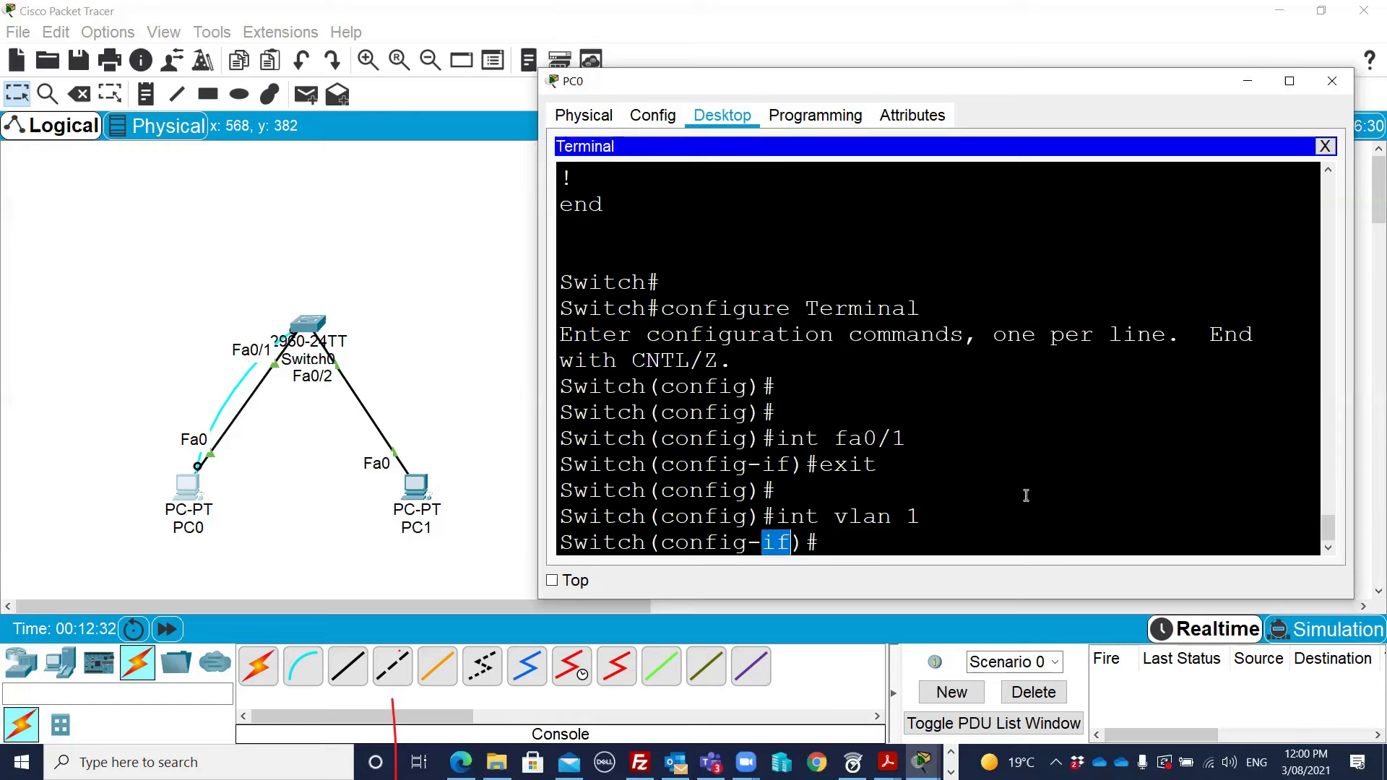
left_click(843, 542)
type("exit")
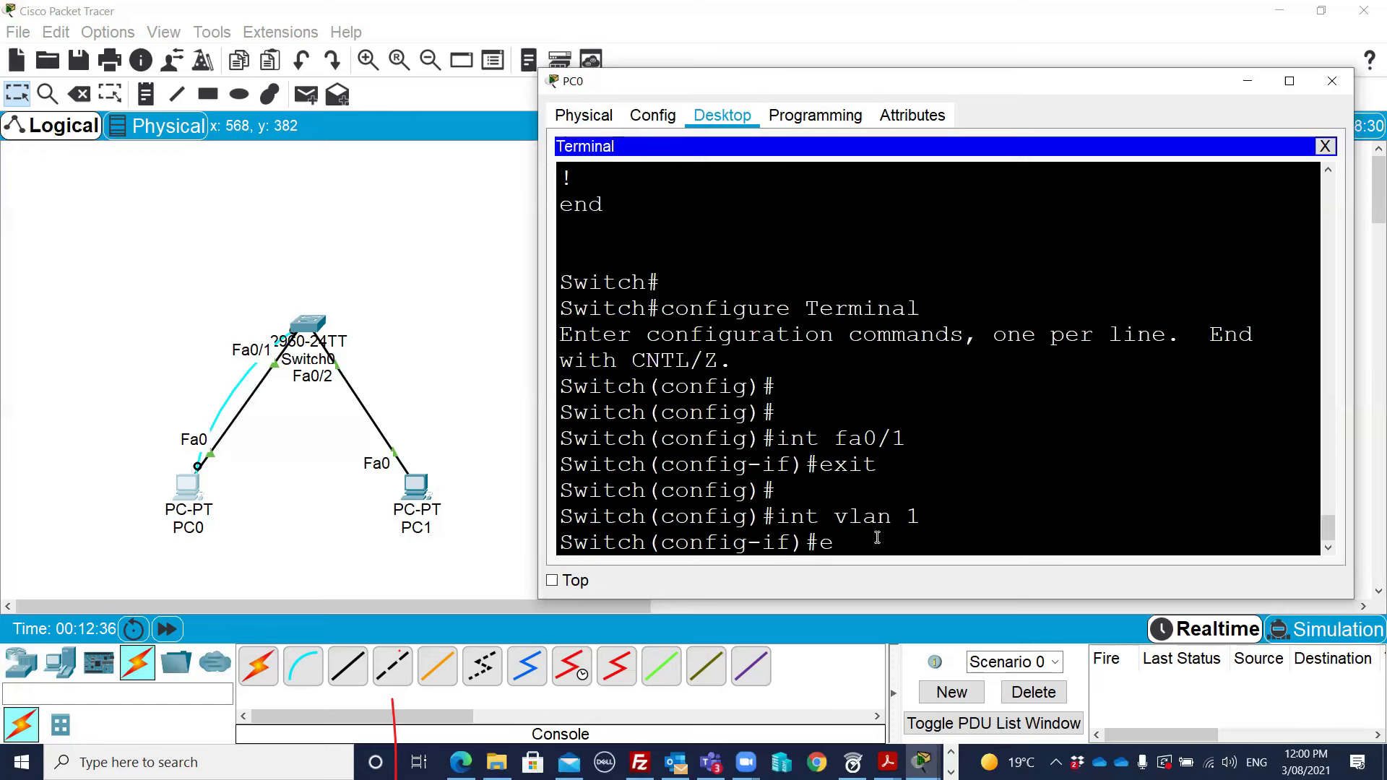
key("Return")
key("Return")
Step: Leave global configuration mode with exit and re-enter it from privileged mode using the short form conf t
type("exit")
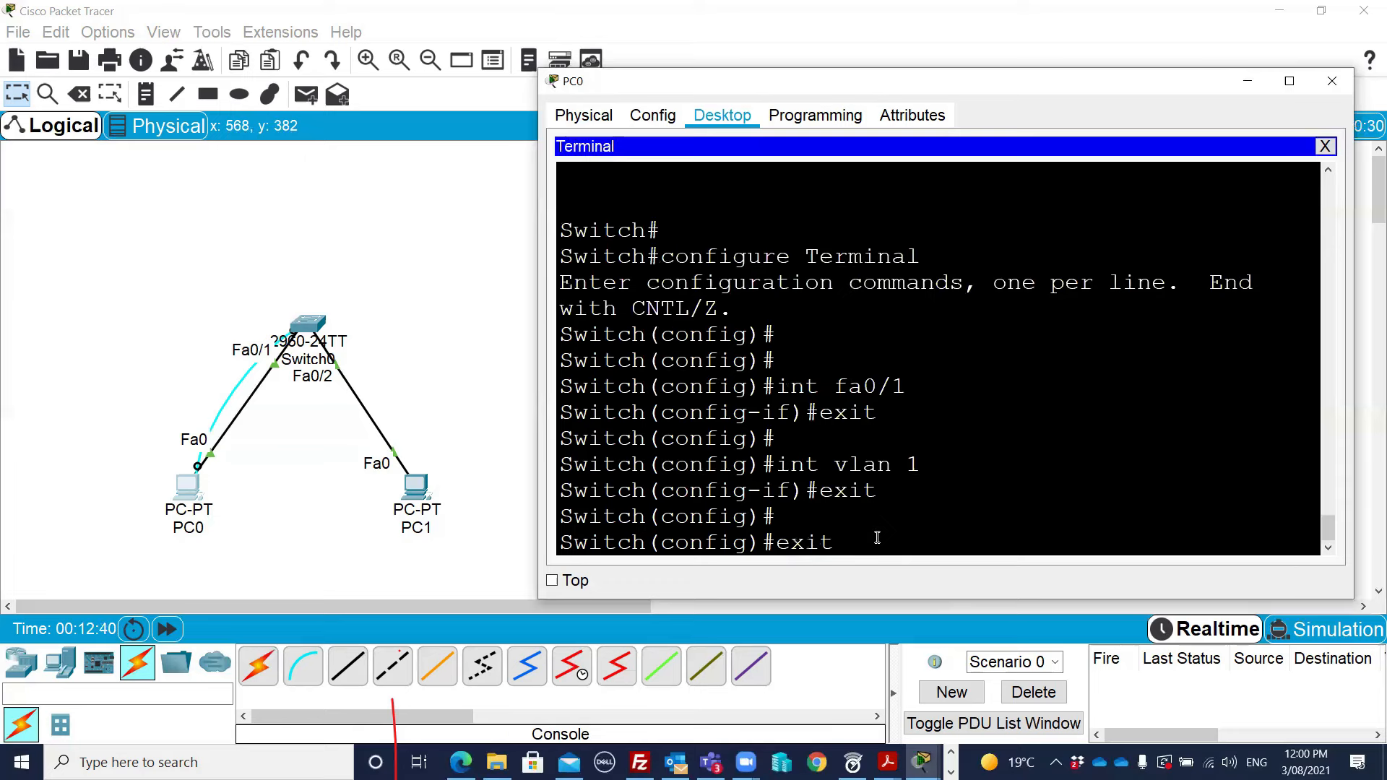
key("Return")
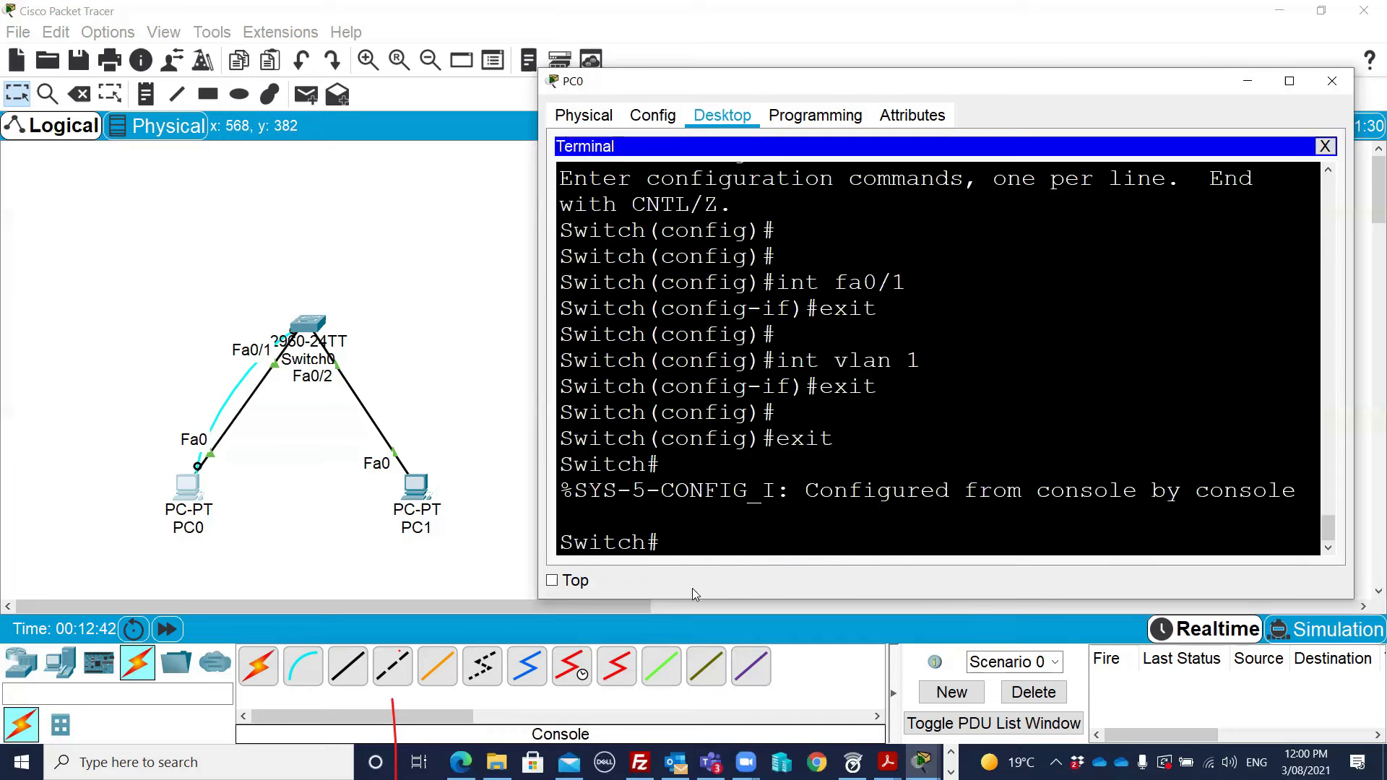
left_click_drag(646, 543, 664, 538)
left_click(683, 541)
type("conf t")
key("Return")
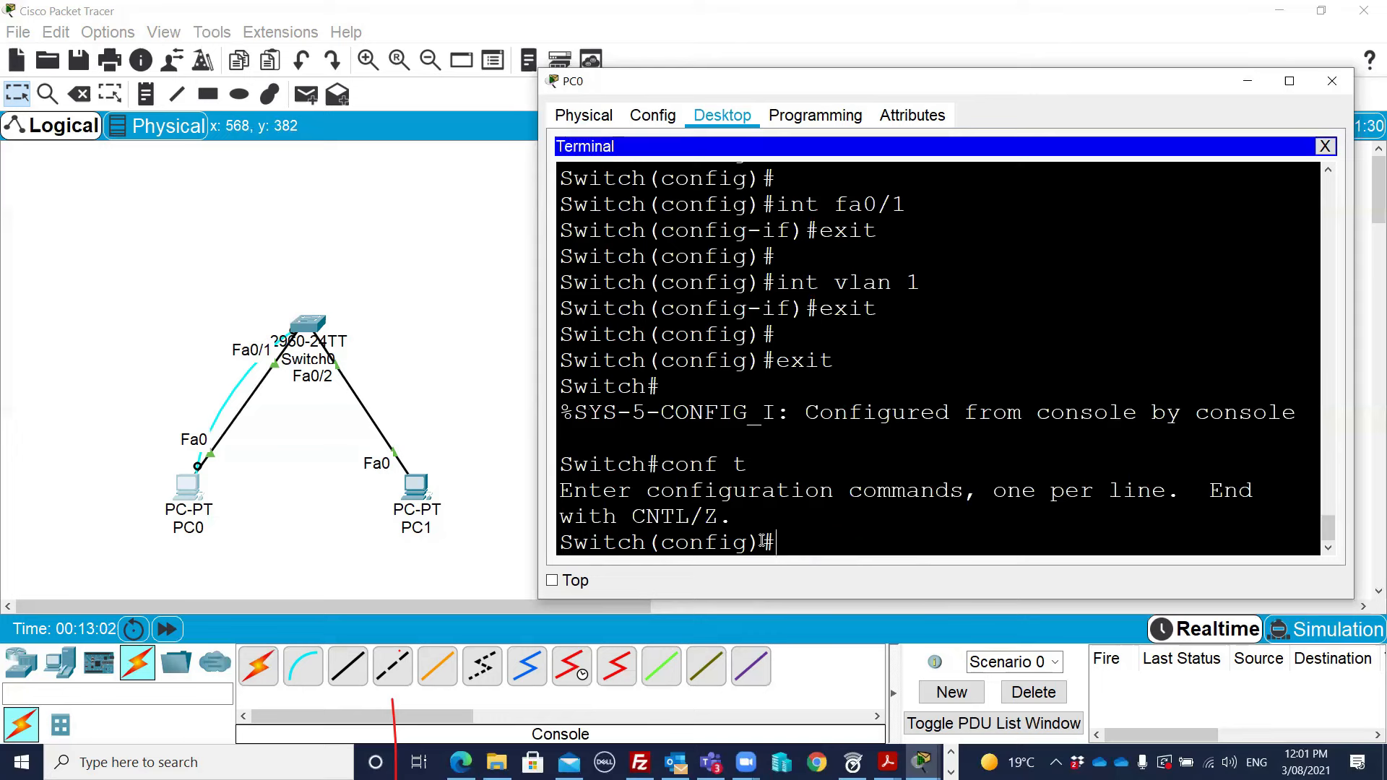
Step: Exit global configuration mode and privileged mode in turn, and reopen the console session at the user mode prompt
type("exit")
key("Return")
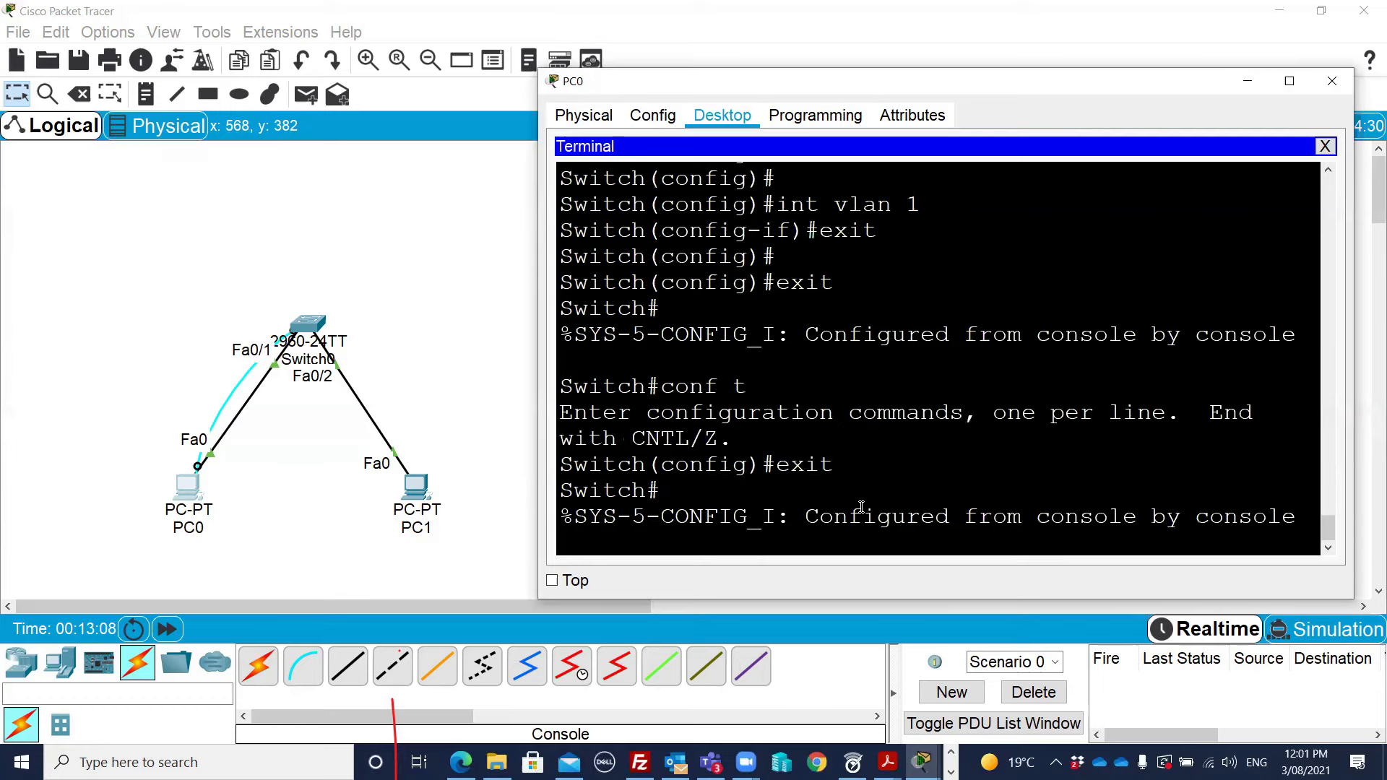
key("Return")
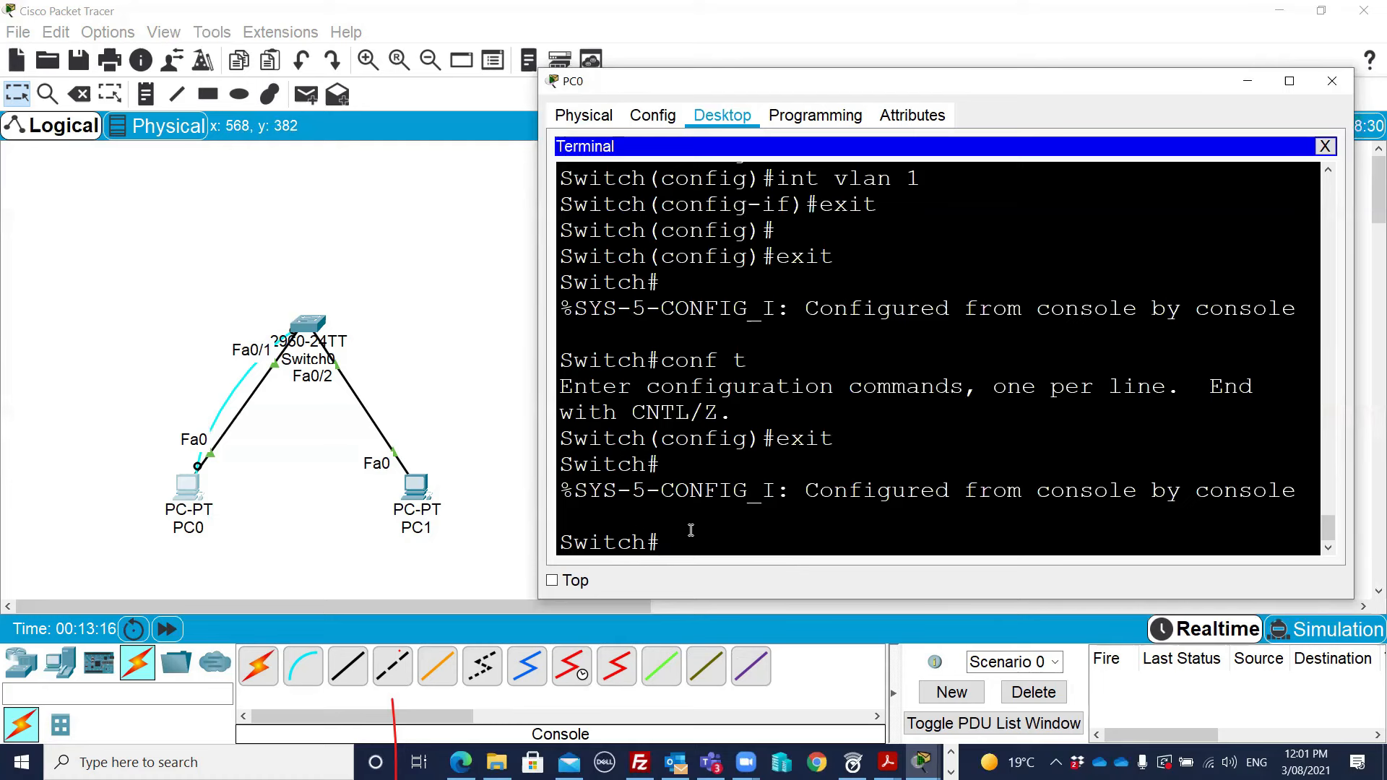
type("exit")
key("Return")
key("Return")
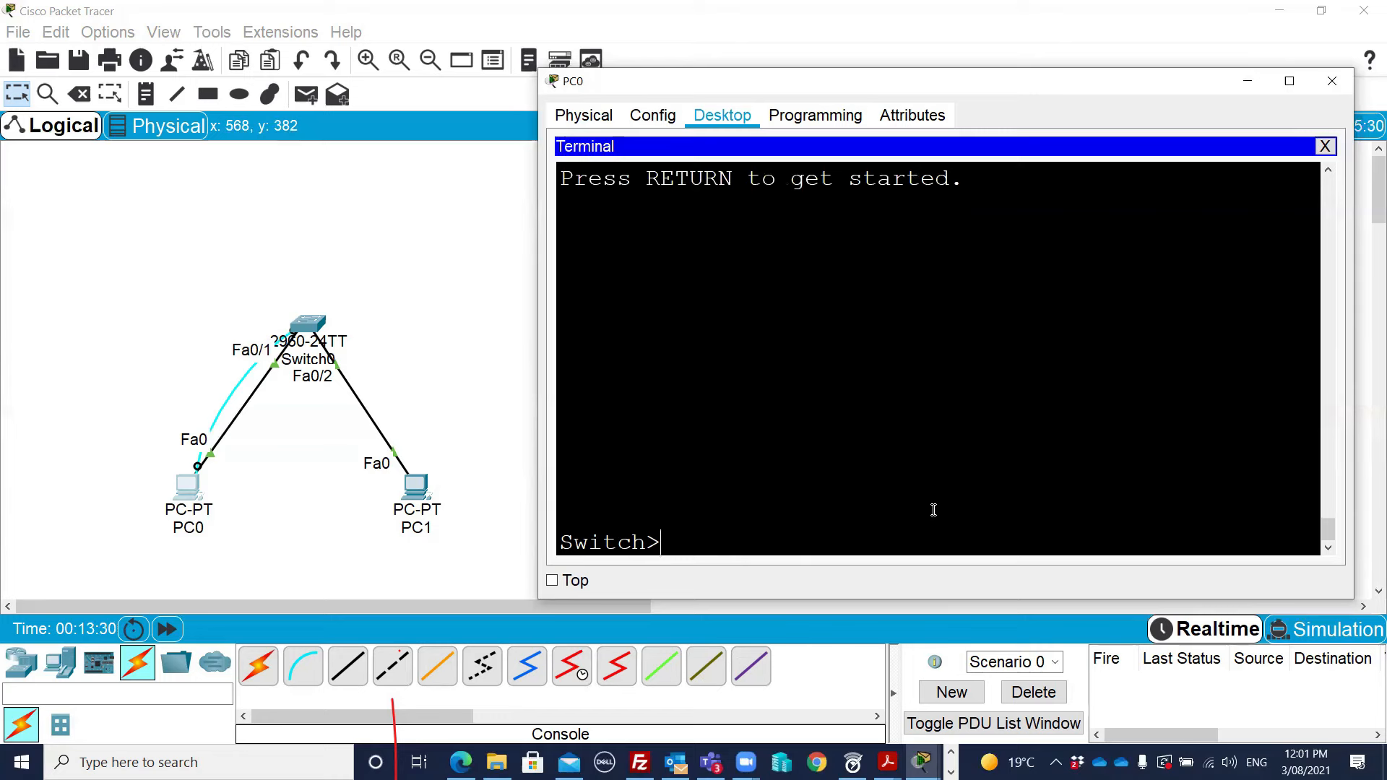
Step: Enter privileged mode with en and global configuration mode with conf t
type("en")
key("Return")
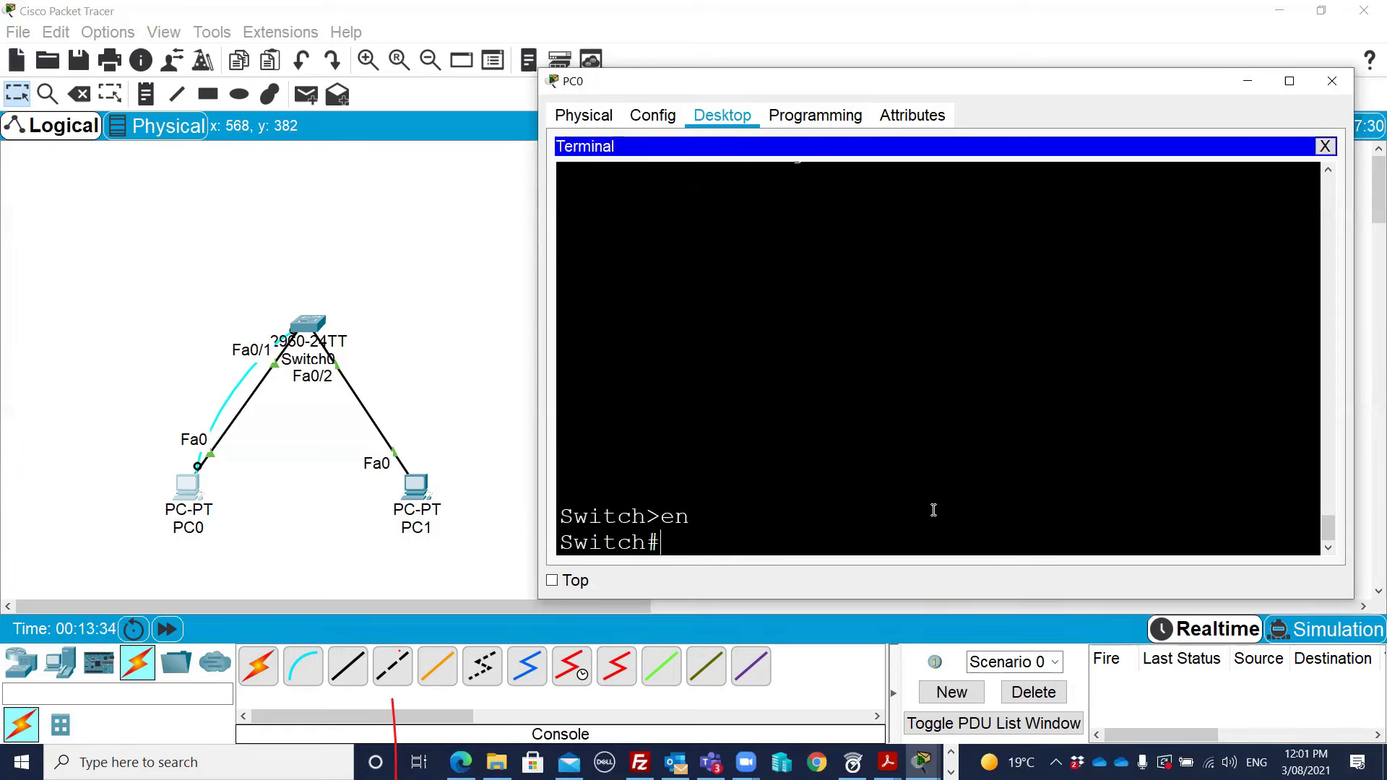
type("conf t")
key("Return")
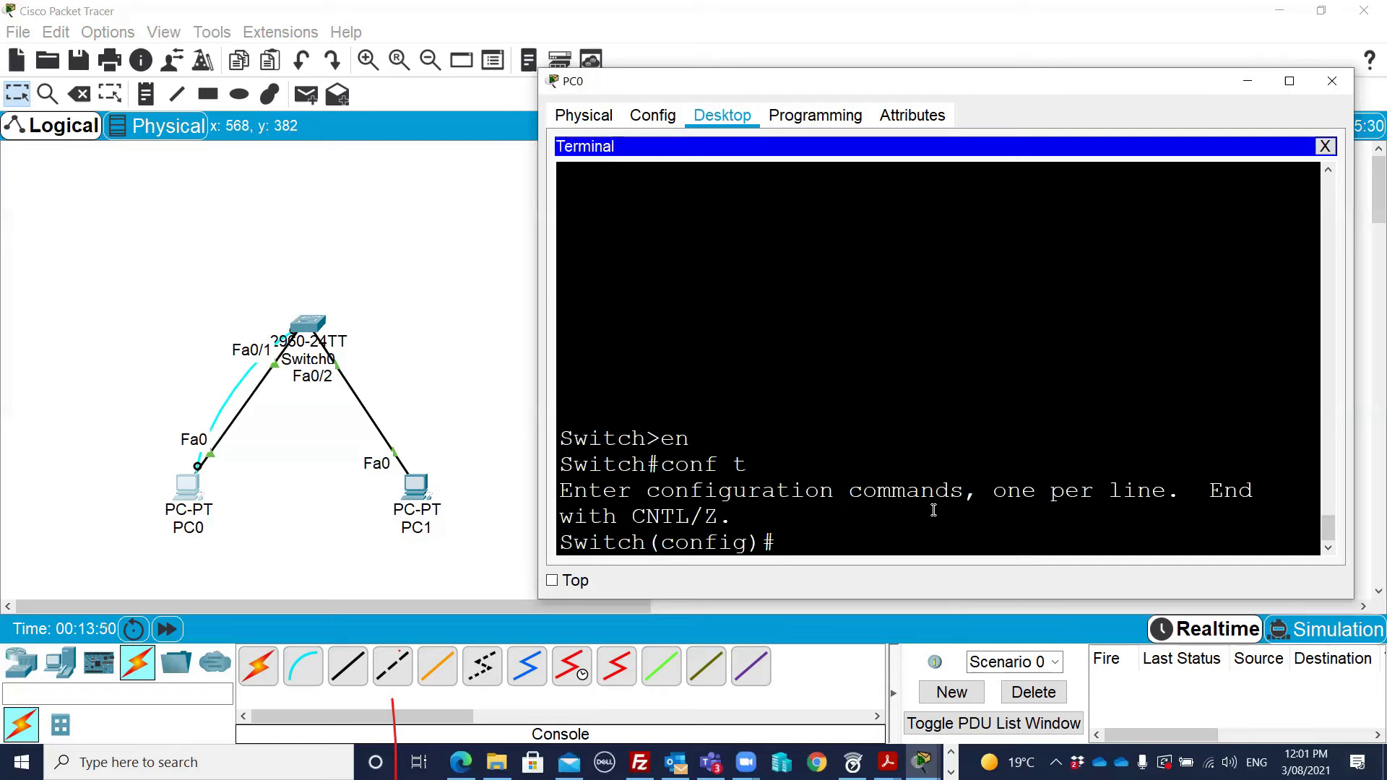
left_click(242, 7)
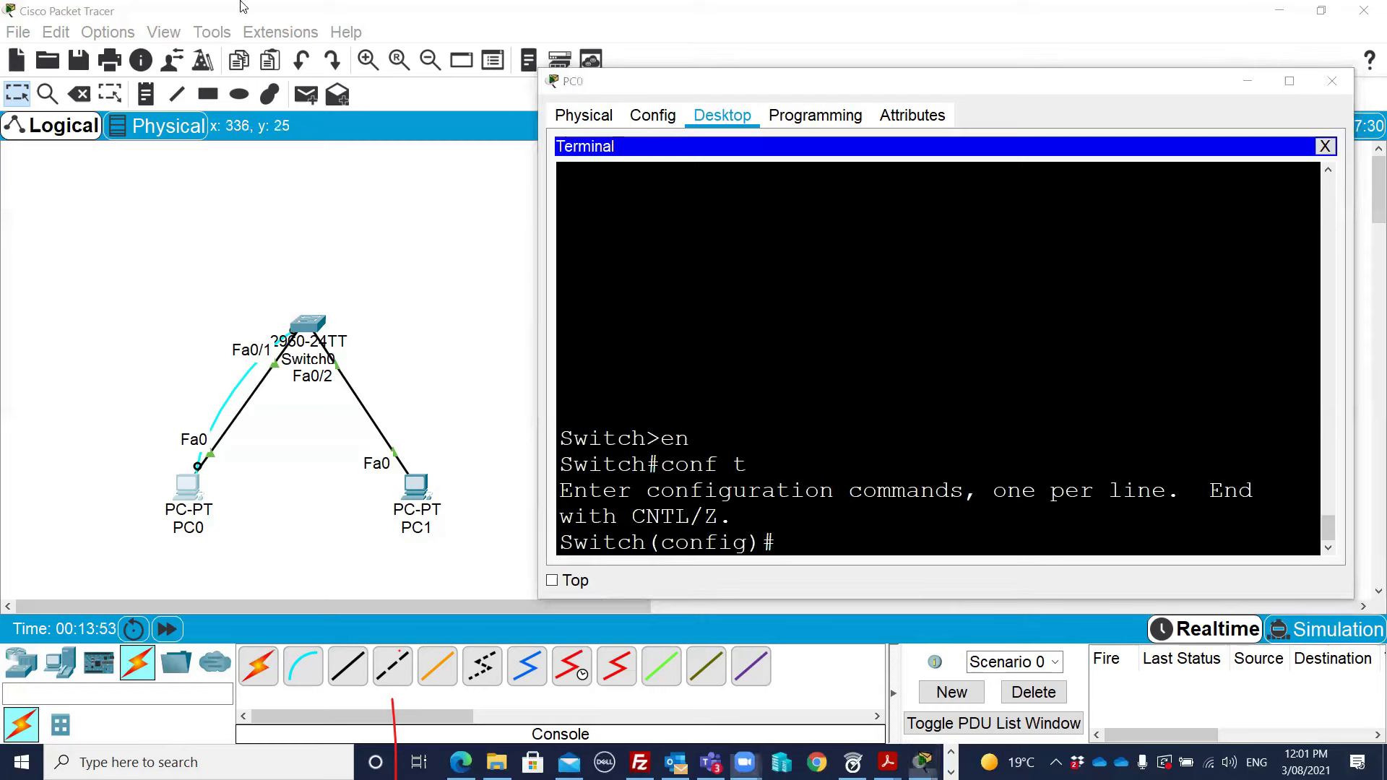